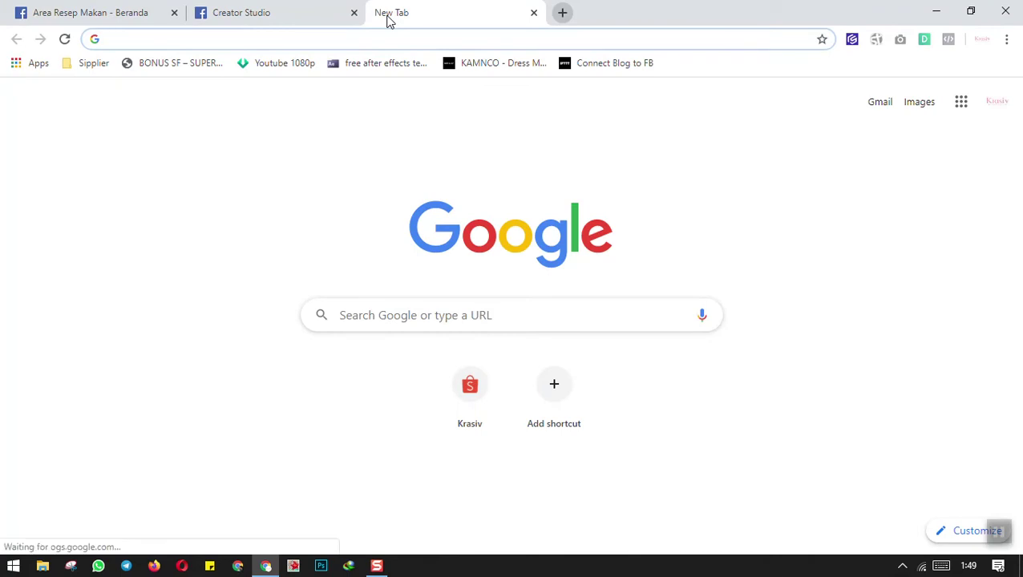
# Open blogger.com and sign in with the Google account that owns the blog
pyautogui.write('Blo')
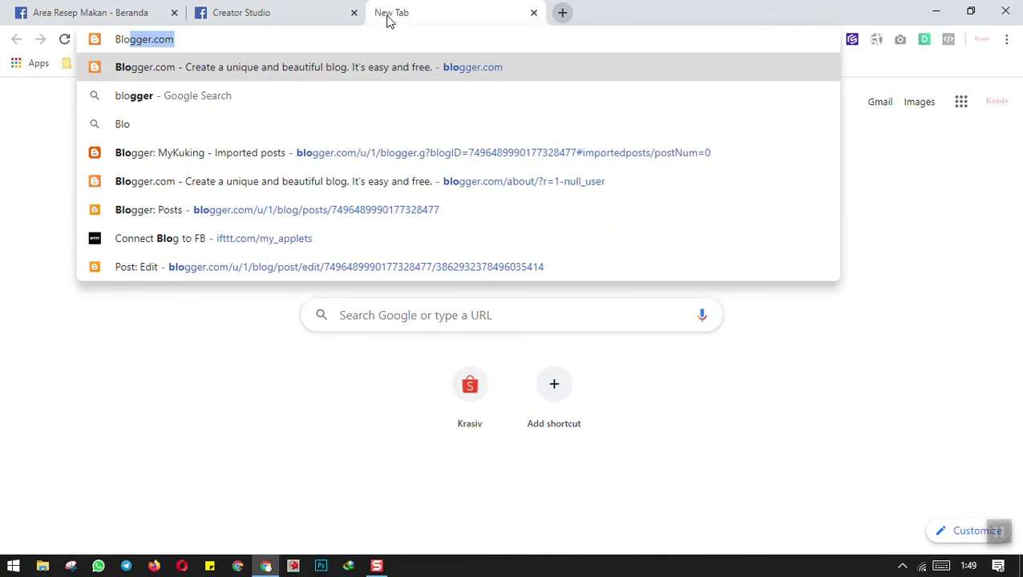
pyautogui.write('gger')
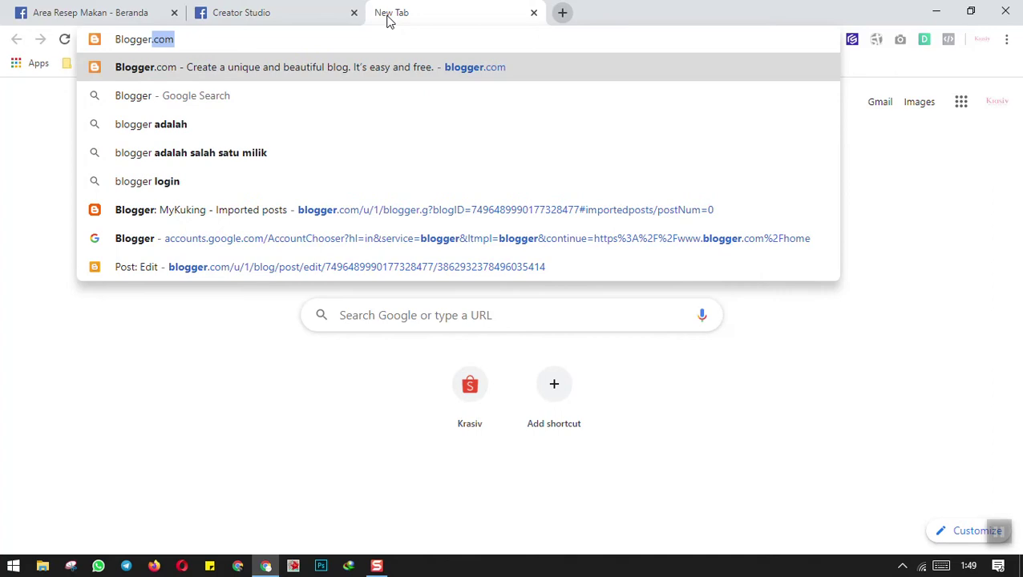
pyautogui.write('.com')
pyautogui.press('Return')
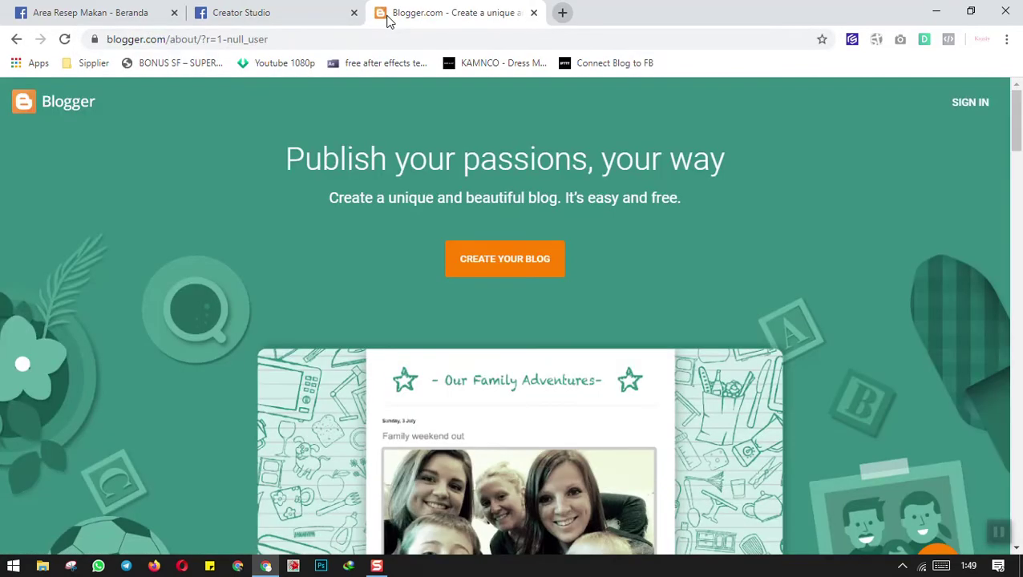
pyautogui.click(950, 115)
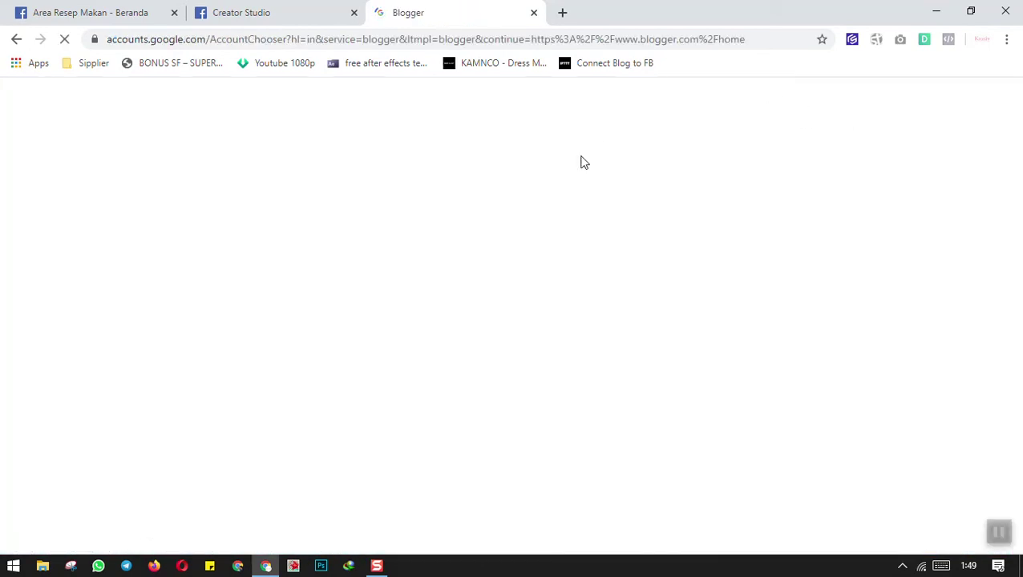
pyautogui.click(477, 315)
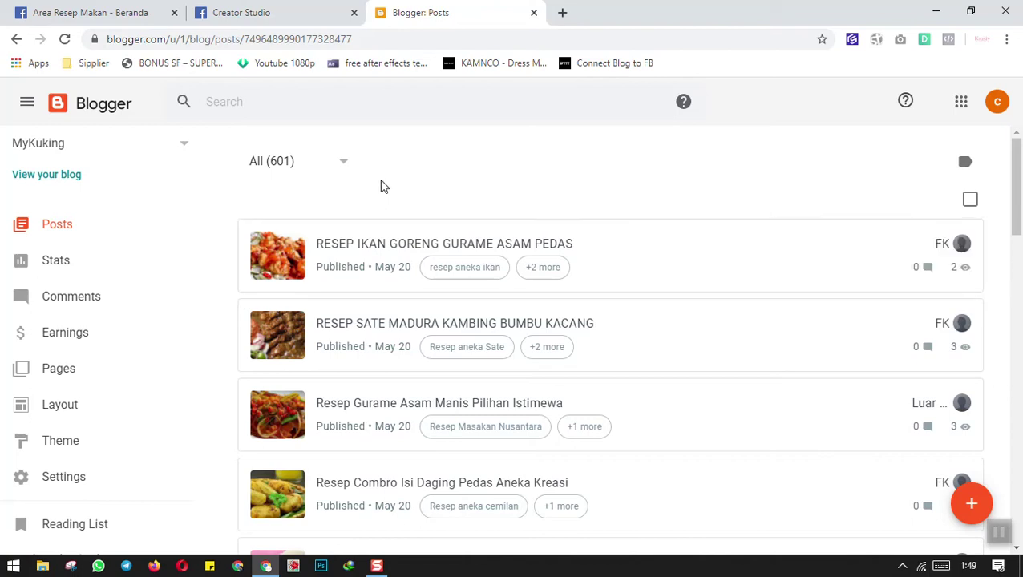
# Return the MyKuking dashboard to Classic Blogger and look through the list of all posts
pyautogui.scroll(-2, 207, 277)
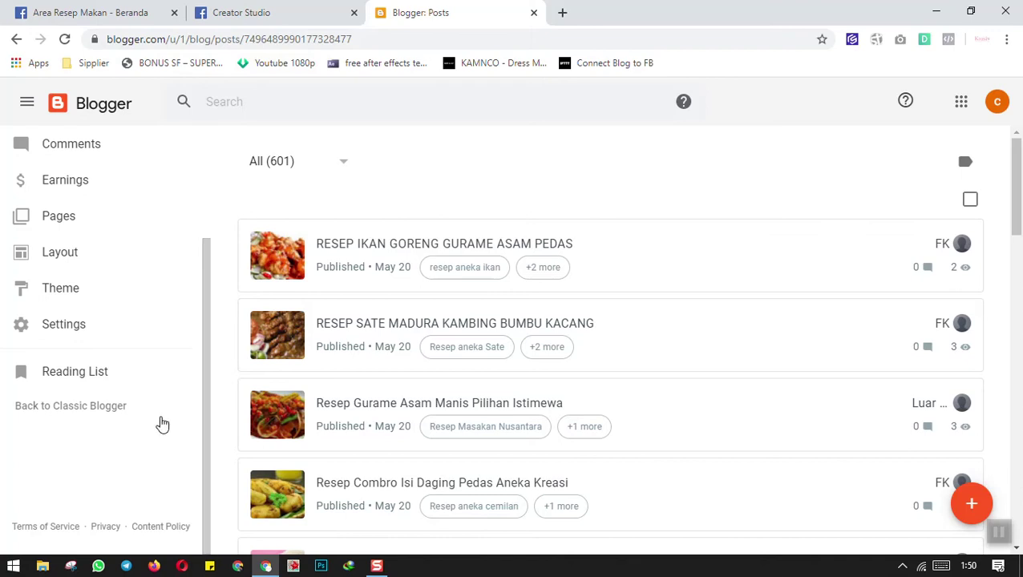
pyautogui.click(122, 416)
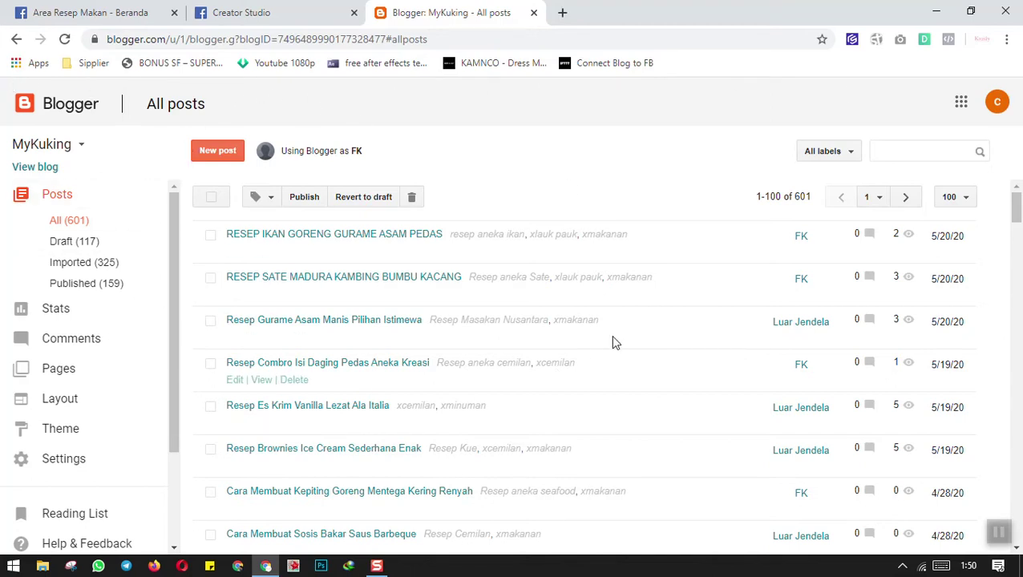
pyautogui.scroll(-3, 11, 279)
pyautogui.scroll(3, 80, 273)
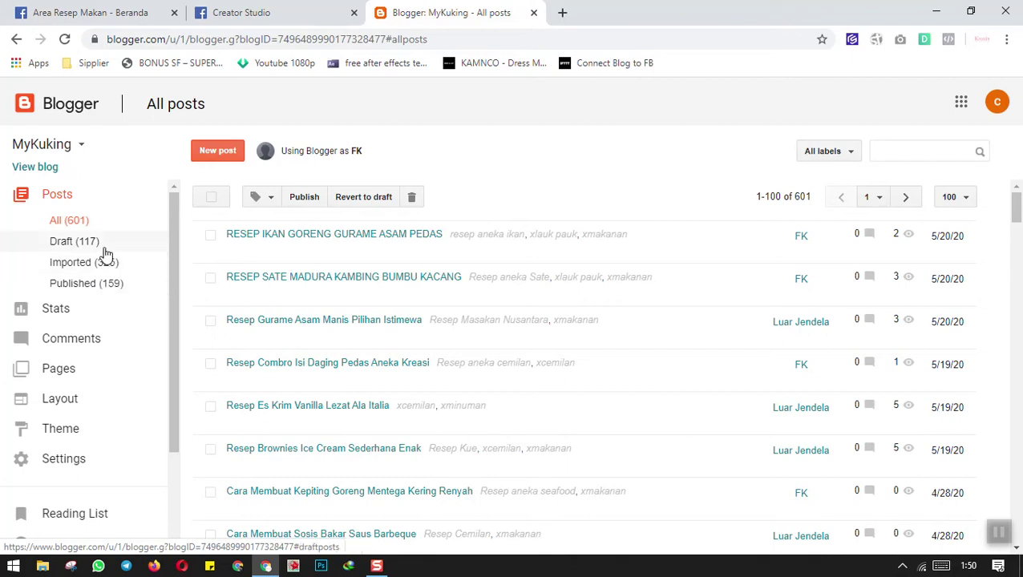
# Show the draft posts, open "RESEP NASI GORENG SPESIAL PALING ENAK" for editing and look over its content
pyautogui.click(90, 247)
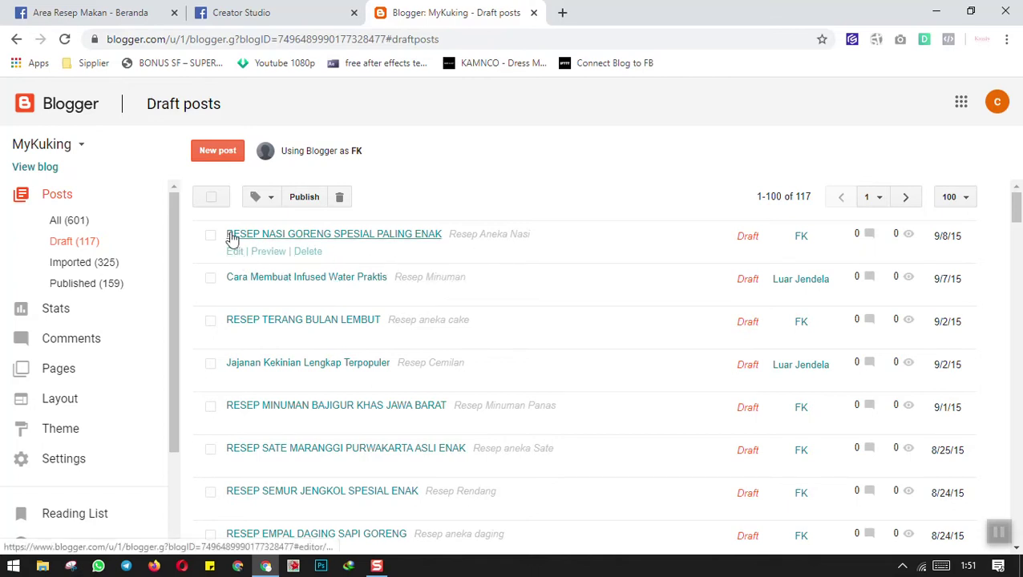
pyautogui.click(238, 254)
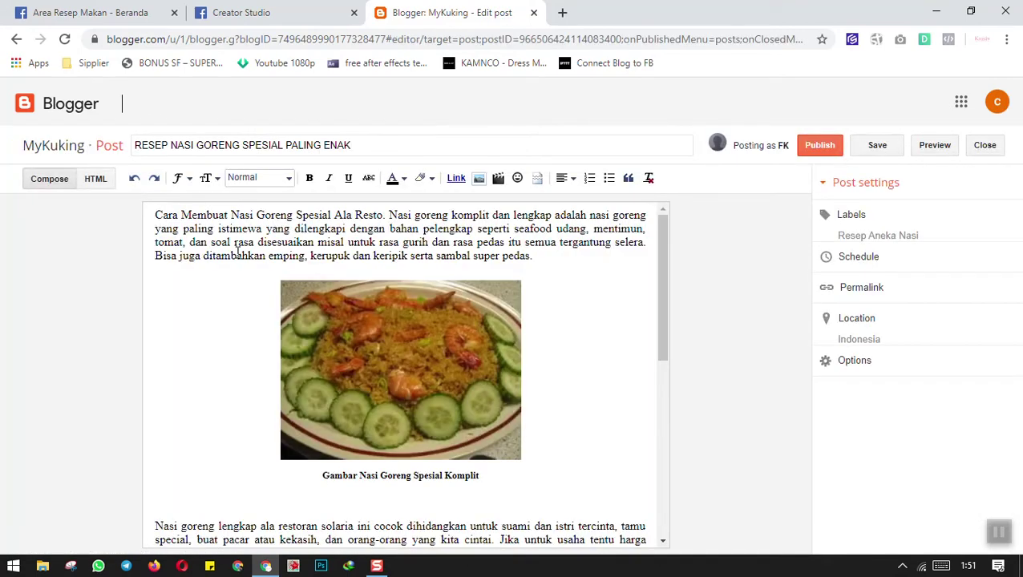
pyautogui.moveTo(663, 242); pyautogui.dragTo(666, 458)
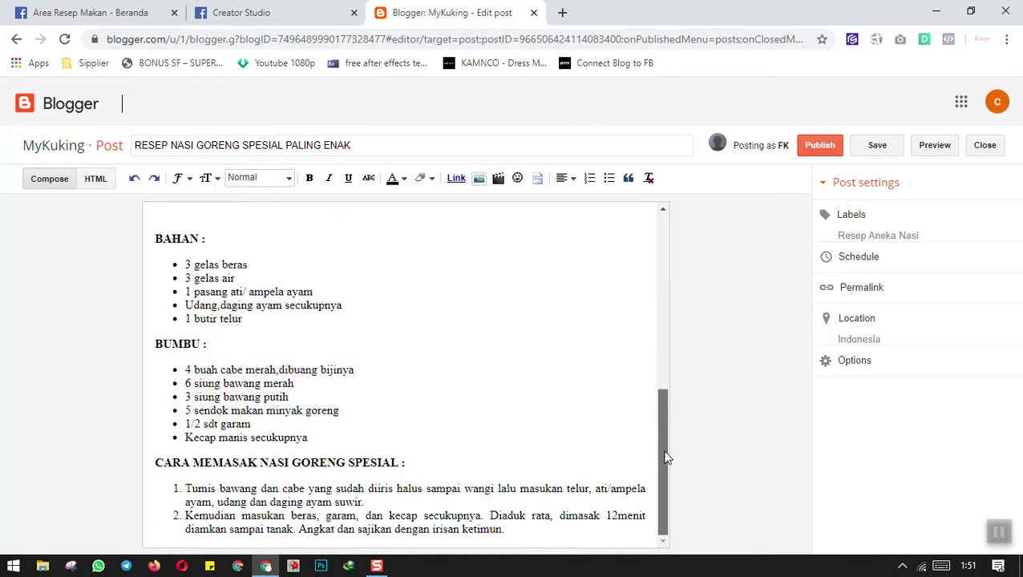
pyautogui.moveTo(664, 397); pyautogui.dragTo(665, 229)
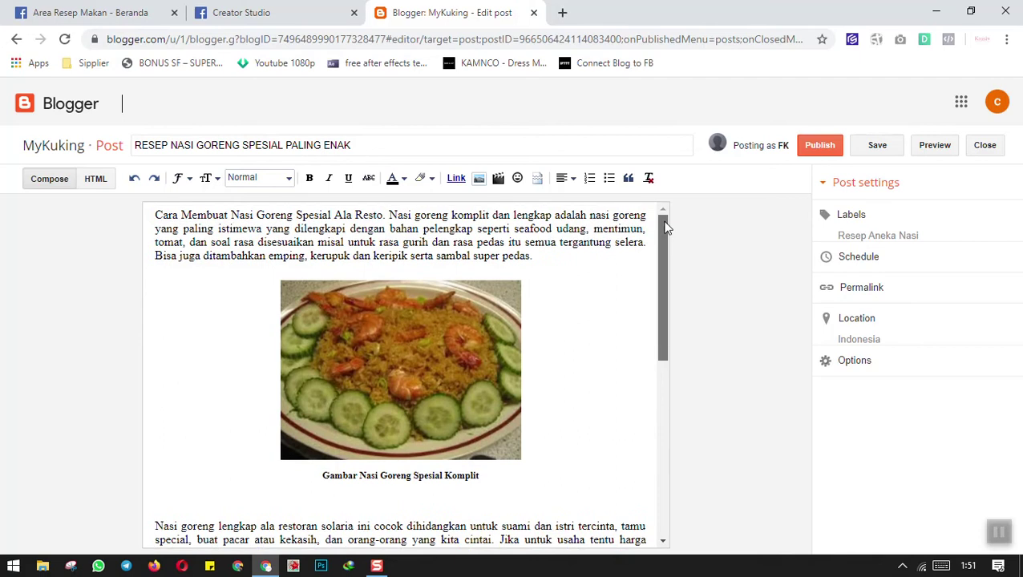
# Delete the extra blank line between the image caption "Gambar Nasi Goreng Spesial Komplit" and the paragraph below it
pyautogui.click(161, 218)
pyautogui.doubleClick(164, 215)
pyautogui.click(233, 227)
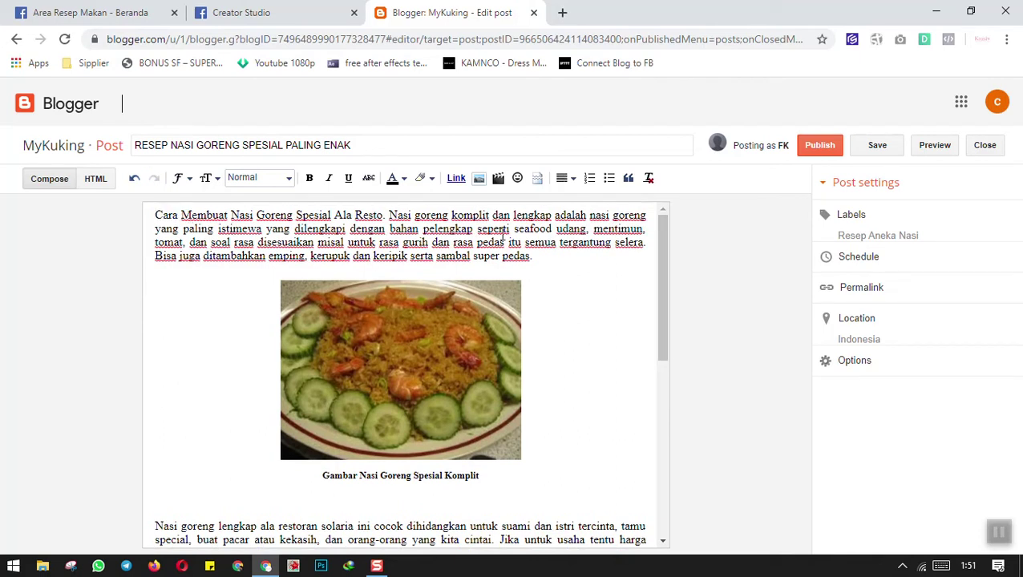
pyautogui.moveTo(662, 233); pyautogui.dragTo(659, 422)
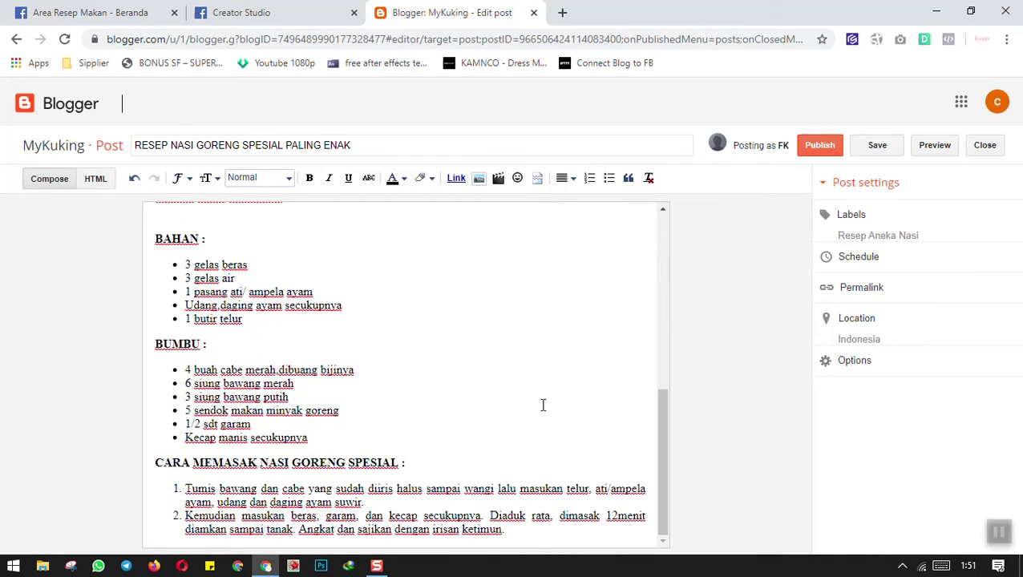
pyautogui.scroll(5, 462, 437)
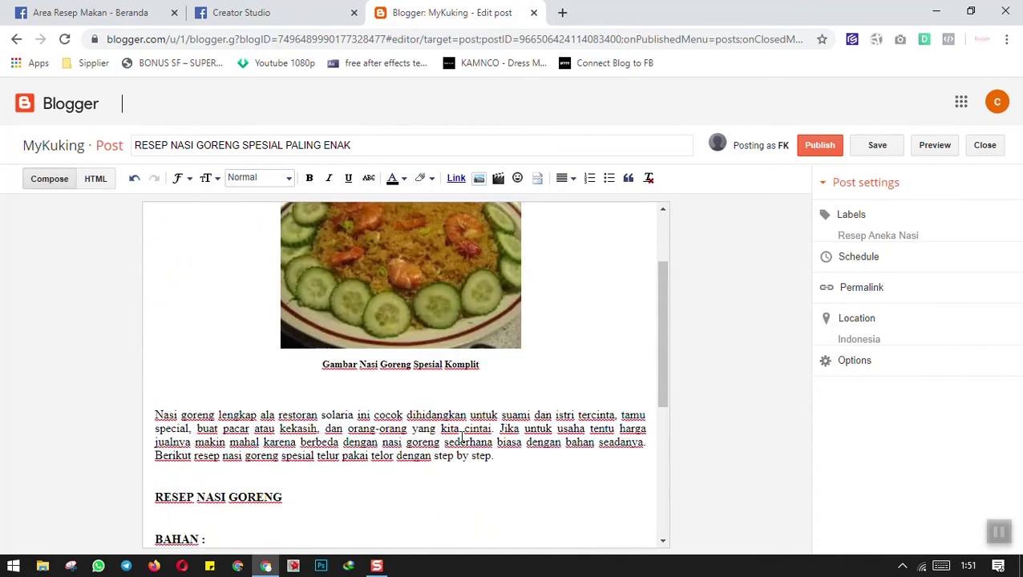
pyautogui.scroll(-2, 199, 367)
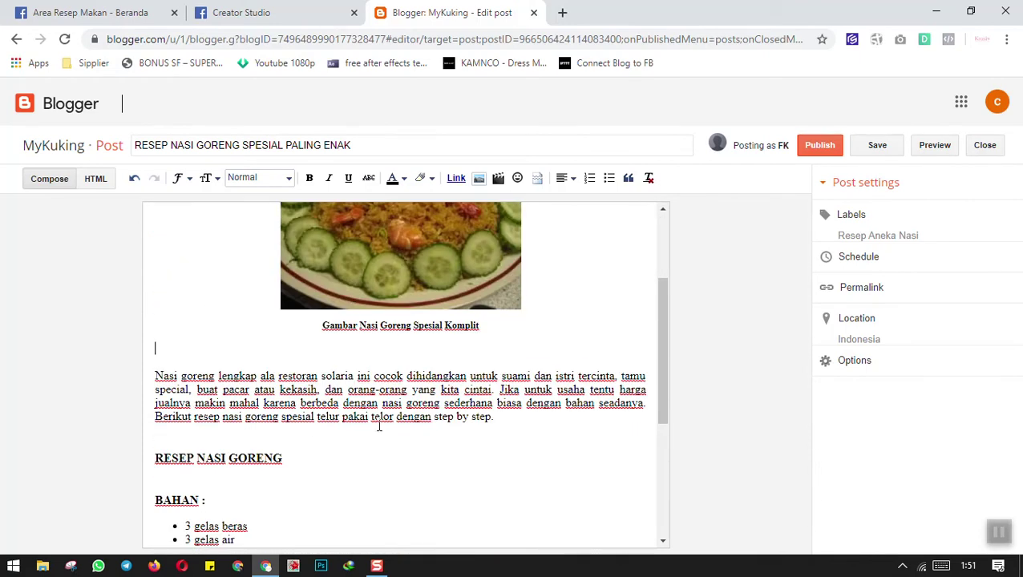
pyautogui.press('Down')
pyautogui.press('Delete')
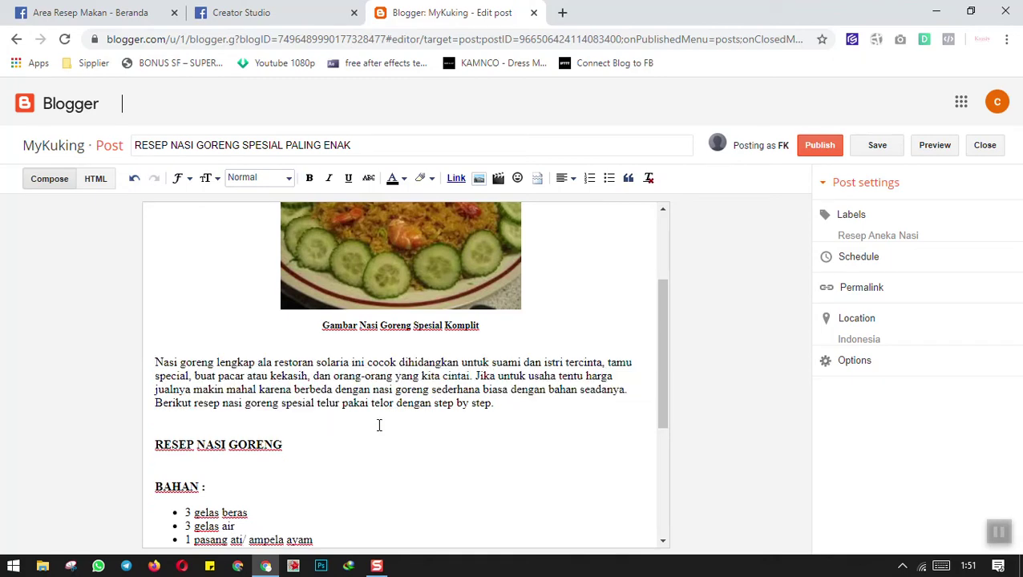
# Examine the layout and spacing of the rest of the post, from the second paragraph through the ingredient lists
pyautogui.press('Down')
pyautogui.press('Down')
pyautogui.press('Down')
pyautogui.press('Down')
pyautogui.press('Down')
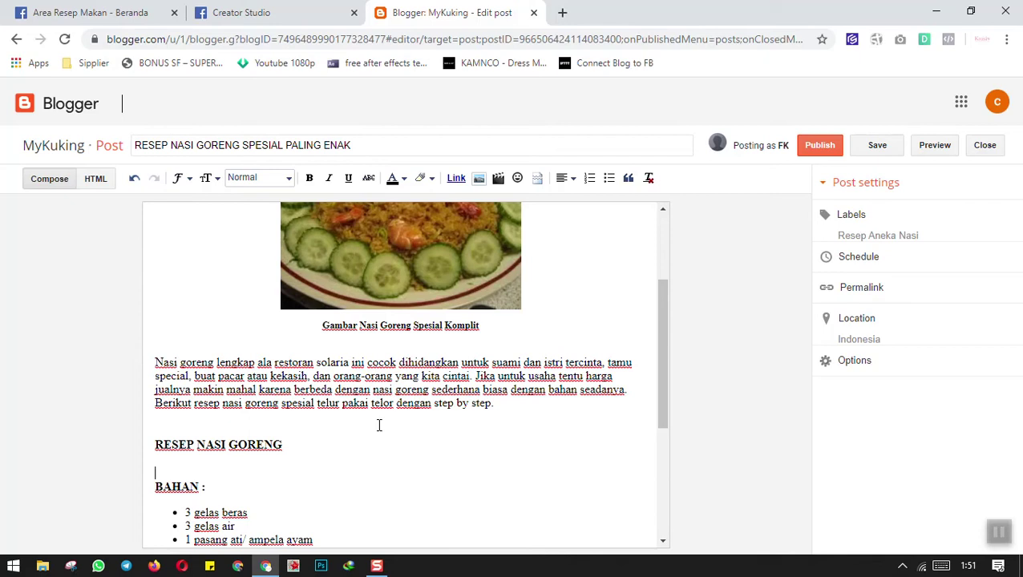
pyautogui.scroll(-3, 379, 425)
pyautogui.scroll(5, 379, 425)
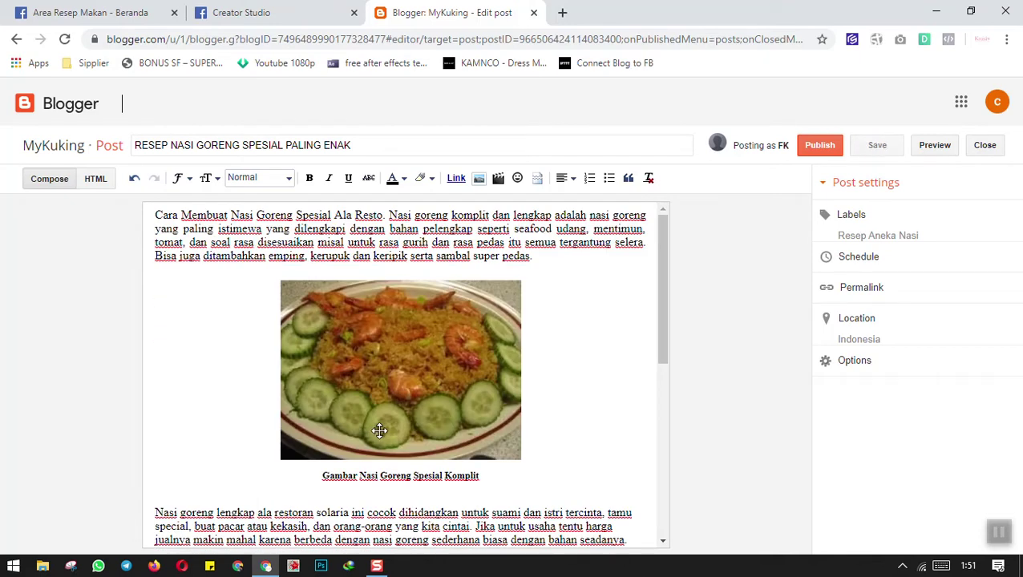
pyautogui.scroll(-5, 240, 377)
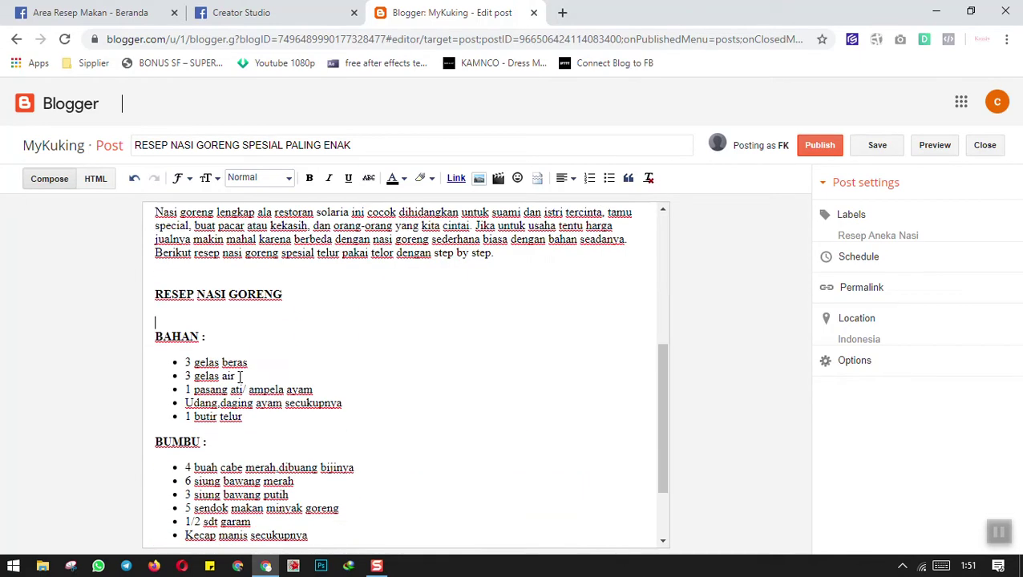
pyautogui.scroll(5, 309, 434)
pyautogui.scroll(1, 308, 433)
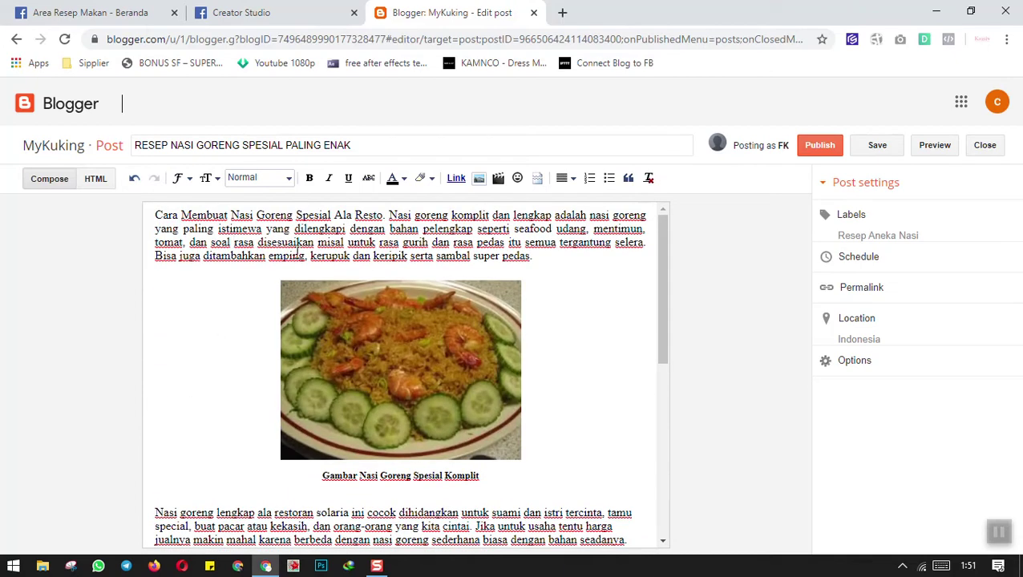
# Set the font of the entire post body to Trebuchet
pyautogui.hotkey('ctrl', 'a')
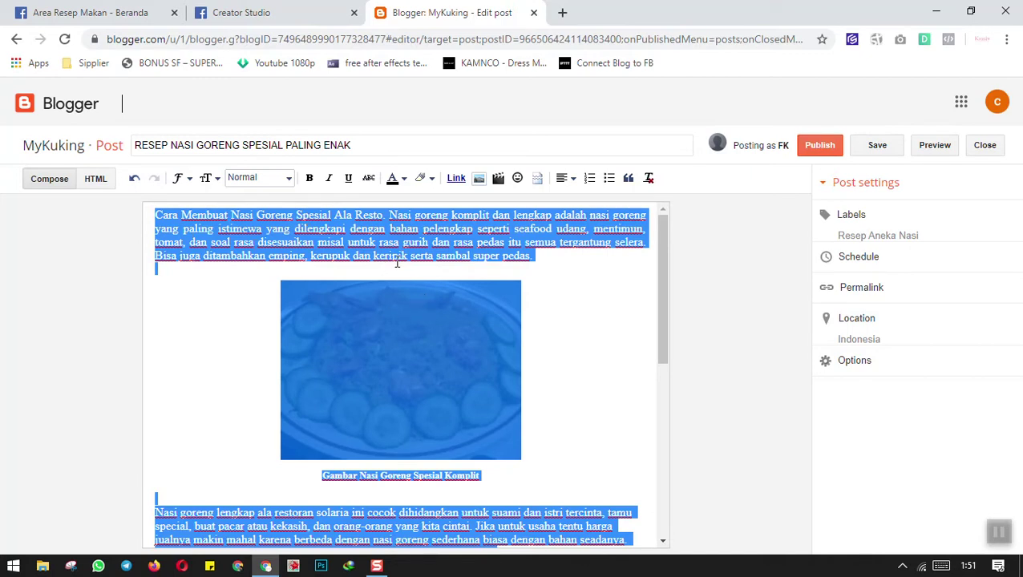
pyautogui.click(189, 180)
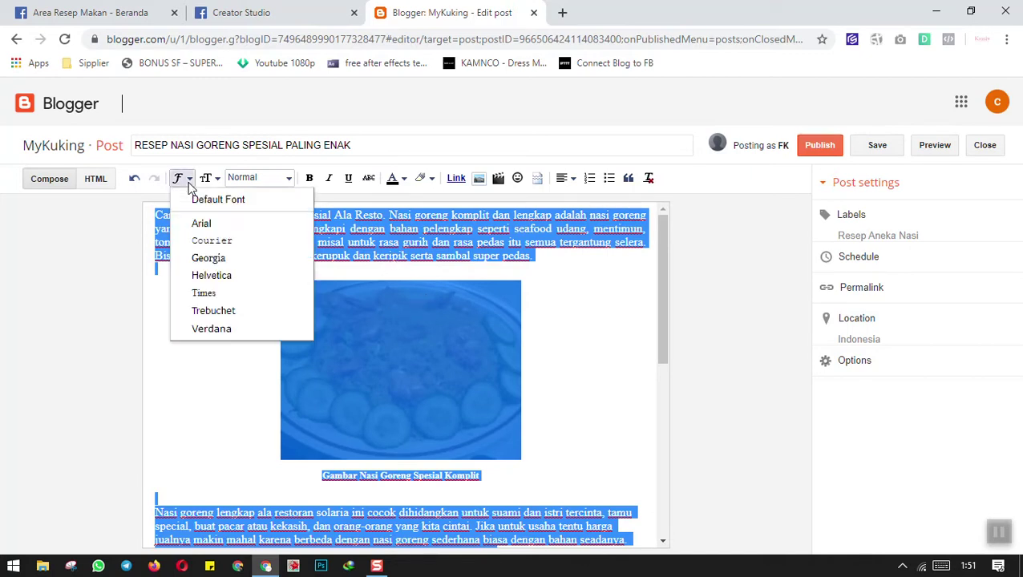
pyautogui.click(239, 313)
pyautogui.click(228, 258)
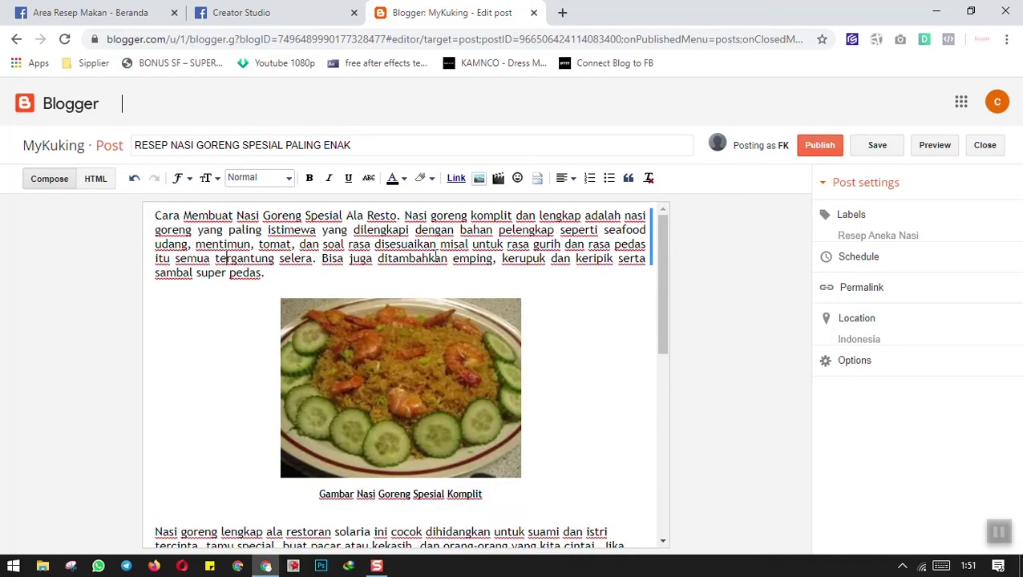
pyautogui.moveTo(669, 258); pyautogui.dragTo(640, 231)
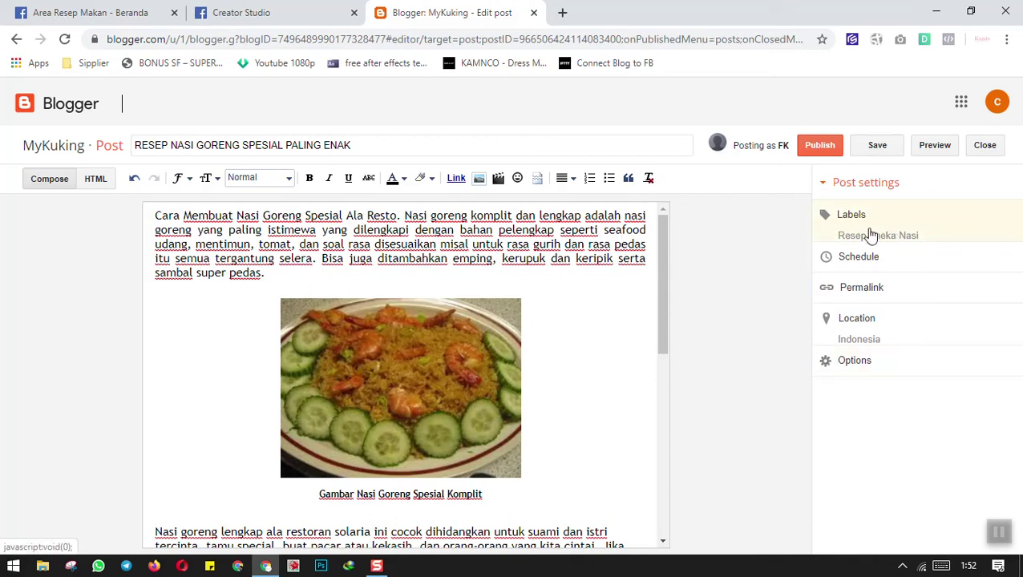
# Change the first word of the post title from all capitals to "Resep"
pyautogui.click(148, 150)
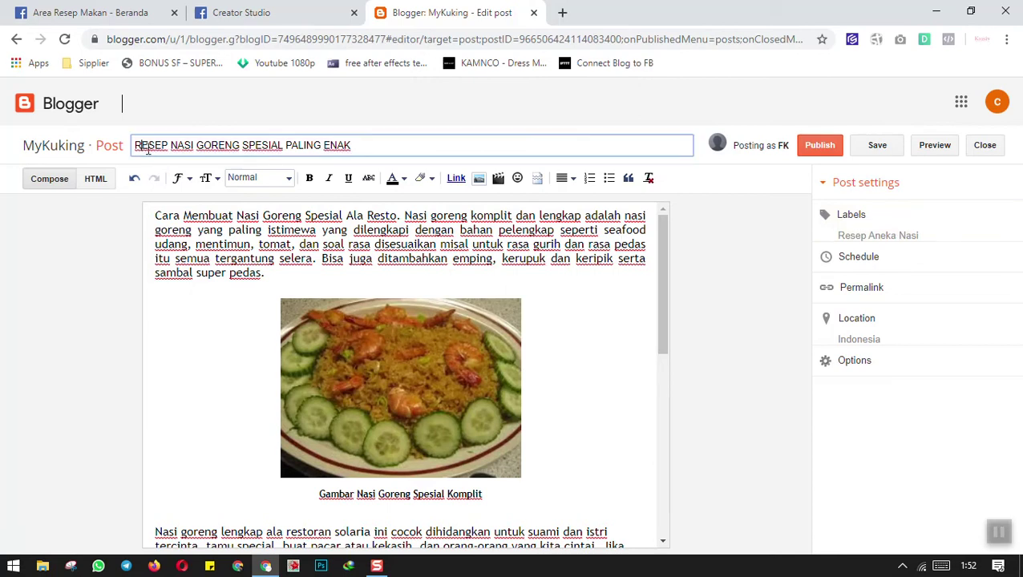
pyautogui.hotkey('ctrl', 'Right')
pyautogui.hotkey('ctrl', 'Right')
pyautogui.hotkey('ctrl', 'Right')
pyautogui.hotkey('ctrl', 'Right')
pyautogui.hotkey('ctrl', 'Right')
pyautogui.hotkey('ctrl', 'Right')
pyautogui.hotkey('ctrl', 'Left')
pyautogui.hotkey('ctrl', 'Left')
pyautogui.hotkey('ctrl', 'Left')
pyautogui.hotkey('ctrl', 'Left')
pyautogui.hotkey('ctrl', 'Left')
pyautogui.hotkey('ctrl', 'Left')
pyautogui.press('Right')
pyautogui.hotkey('ctrl', 'shift', 'Right')
pyautogui.hotkey('shift', 'Left')
pyautogui.write('esep')
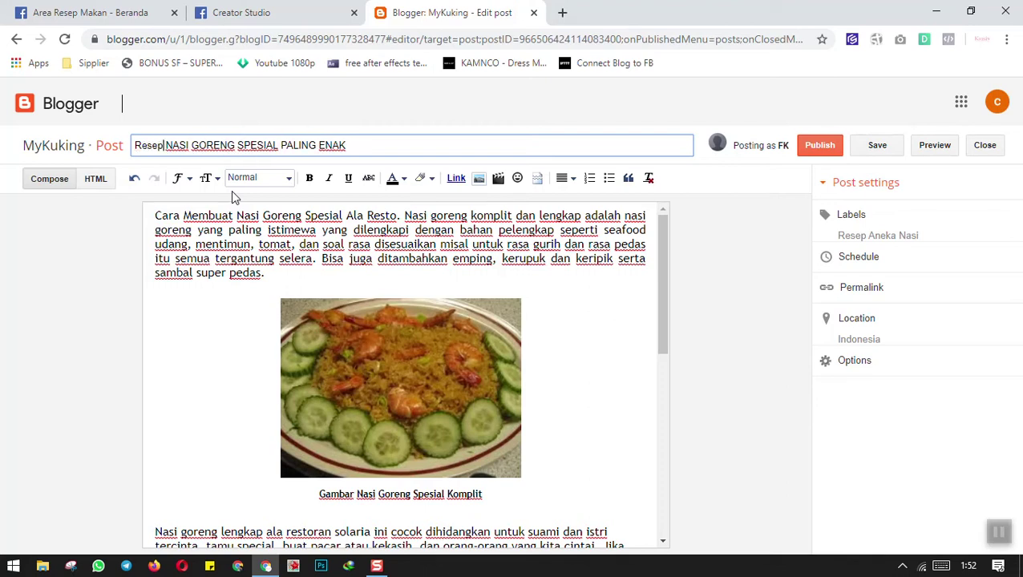
# Change the second and third words of the post title to "Nasi Goreng"
pyautogui.hotkey('ctrl', 'Right')
pyautogui.press('Right')
pyautogui.hotkey('ctrl', 'shift', 'Right')
pyautogui.hotkey('shift', 'Left')
pyautogui.write('asi')
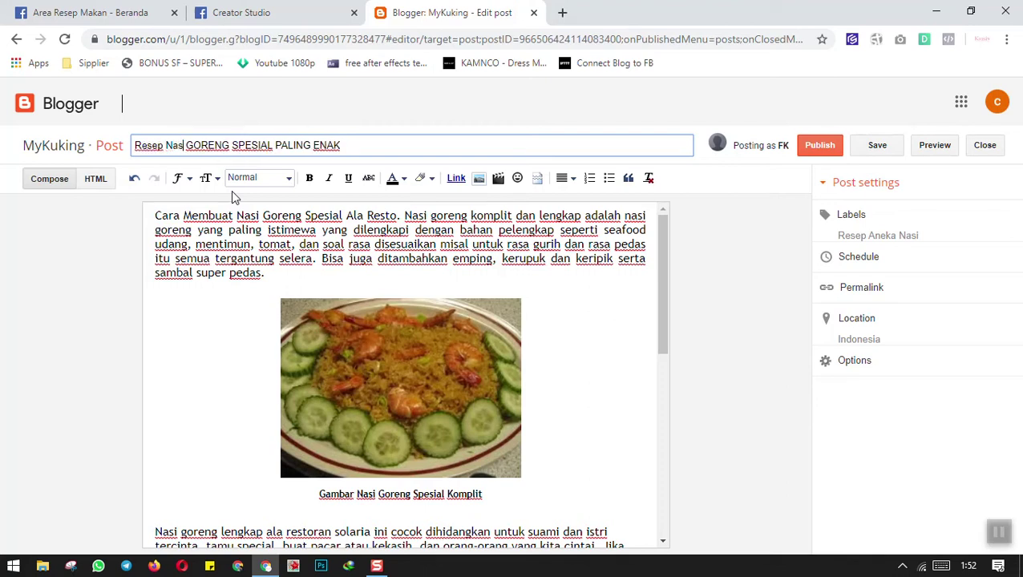
pyautogui.hotkey('ctrl', 'Right')
pyautogui.press('Right')
pyautogui.hotkey('ctrl', 'shift', 'Right')
pyautogui.hotkey('shift', 'Left')
pyautogui.write('oreng')
# Change the last three words of the post title to "Spesial Paling Enak"
pyautogui.hotkey('ctrl', 'Right')
pyautogui.press('Right')
pyautogui.hotkey('ctrl', 'shift', 'Right')
pyautogui.hotkey('shift', 'Left')
pyautogui.write('pesial')
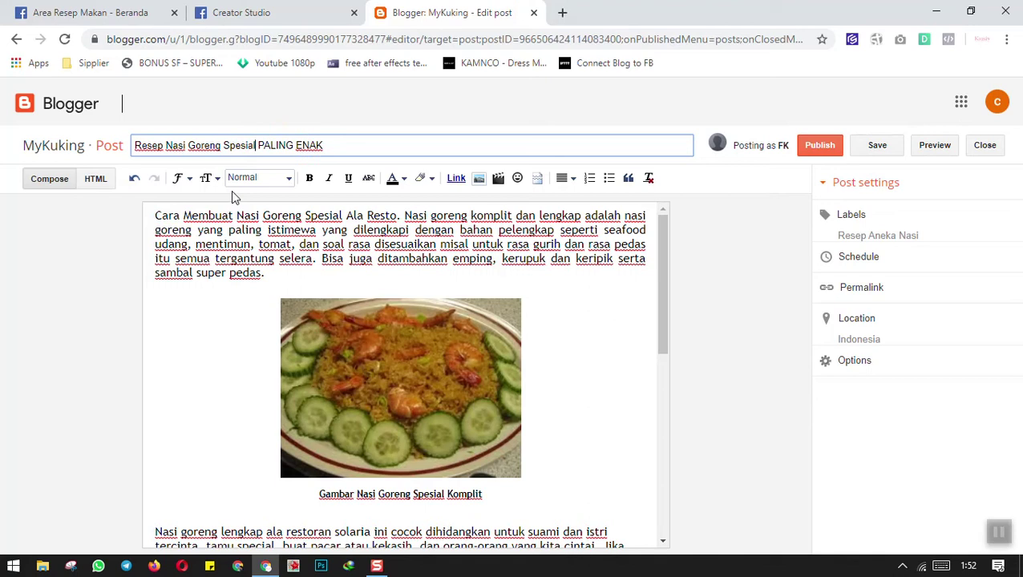
pyautogui.press('Right')
pyautogui.hotkey('ctrl', 'shift', 'Right')
pyautogui.hotkey('shift', 'Left')
pyautogui.write('aling')
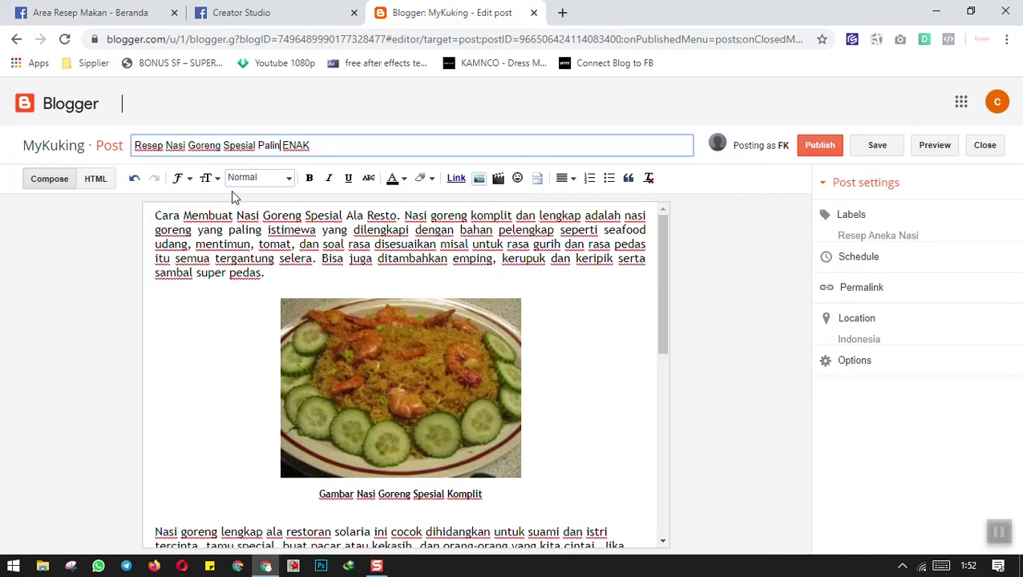
pyautogui.press('Right')
pyautogui.hotkey('ctrl', 'shift', 'Right')
pyautogui.write('nak')
pyautogui.click(373, 269)
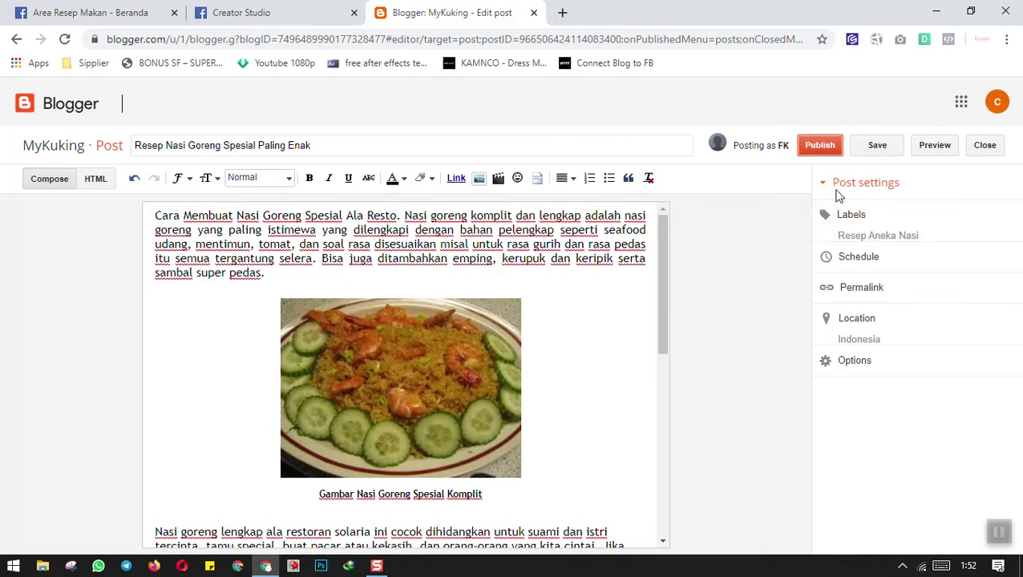
# Add the existing label "xmakanan" to the post's labels after "Resep Aneka Nasi"
pyautogui.click(828, 193)
pyautogui.click(828, 193)
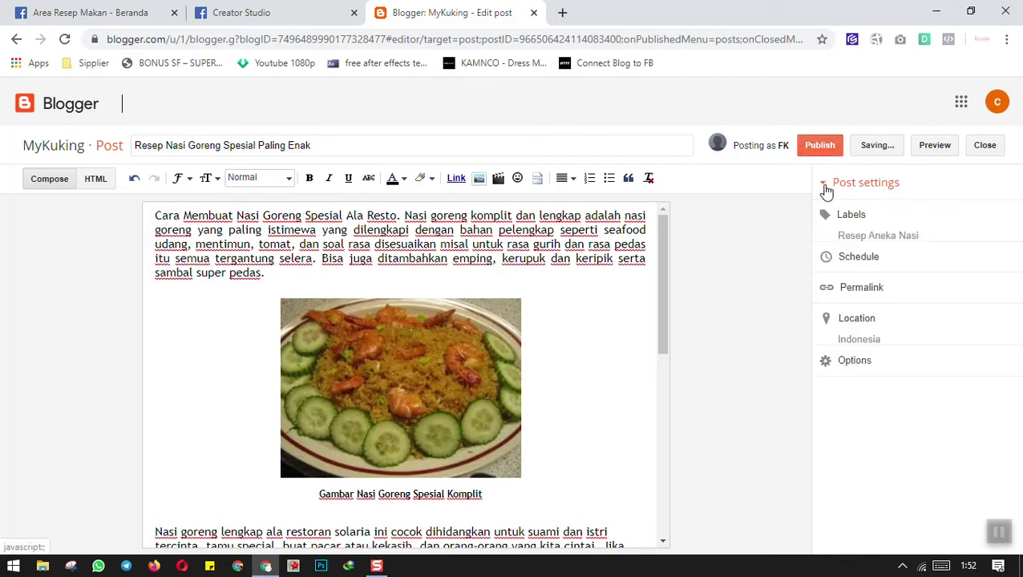
pyautogui.click(904, 227)
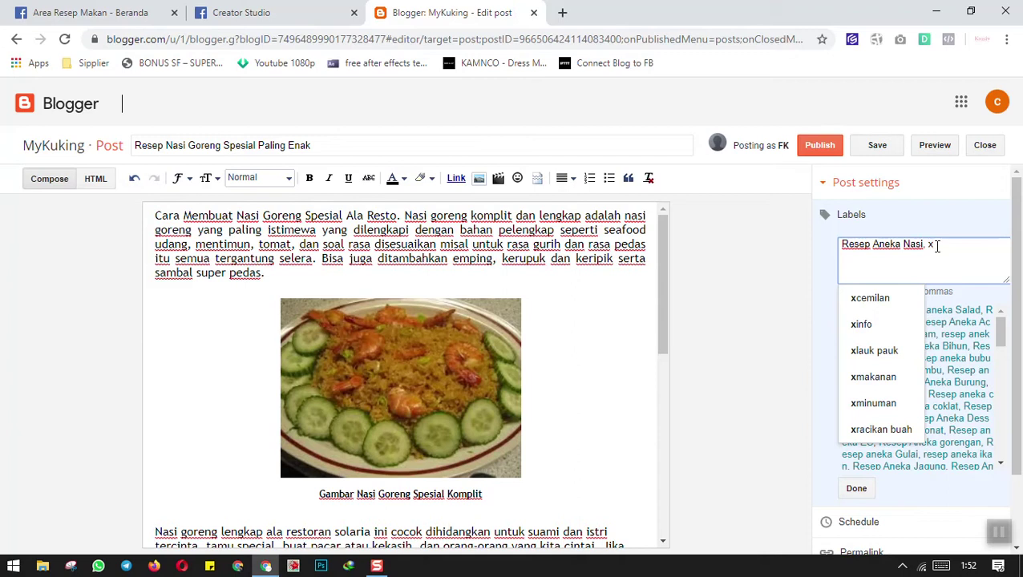
pyautogui.press('BackSpace')
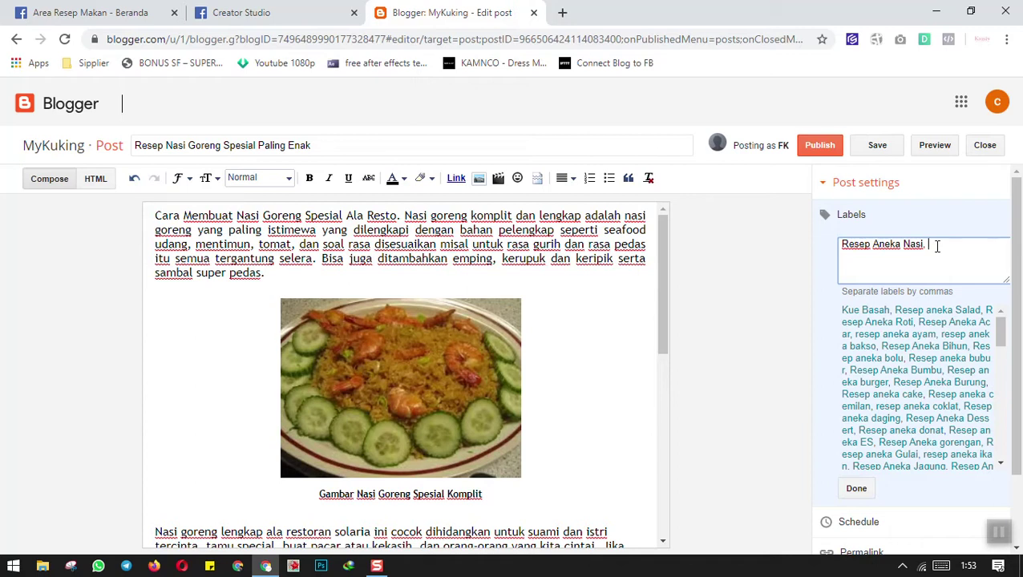
pyautogui.write('x')
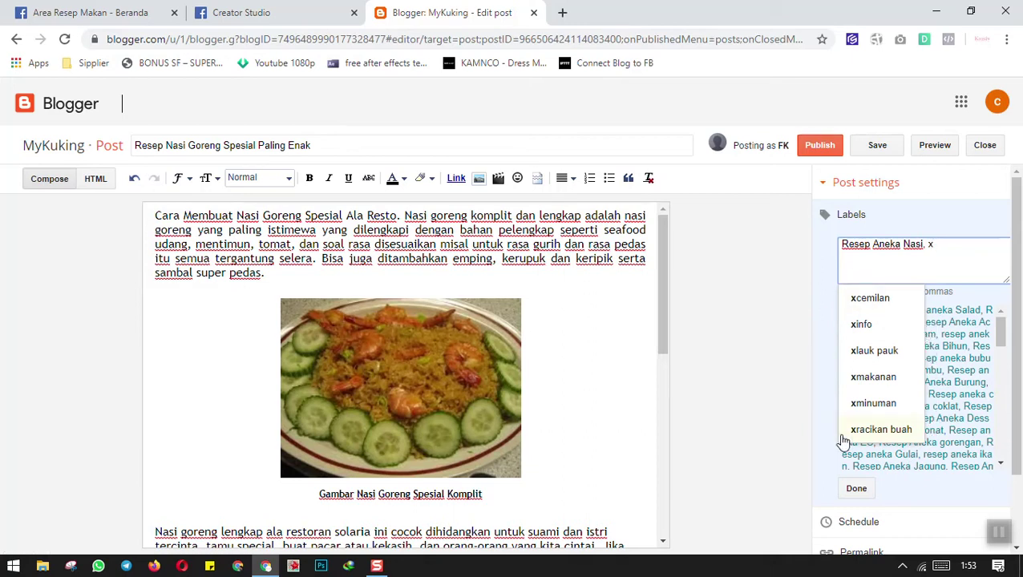
pyautogui.click(891, 383)
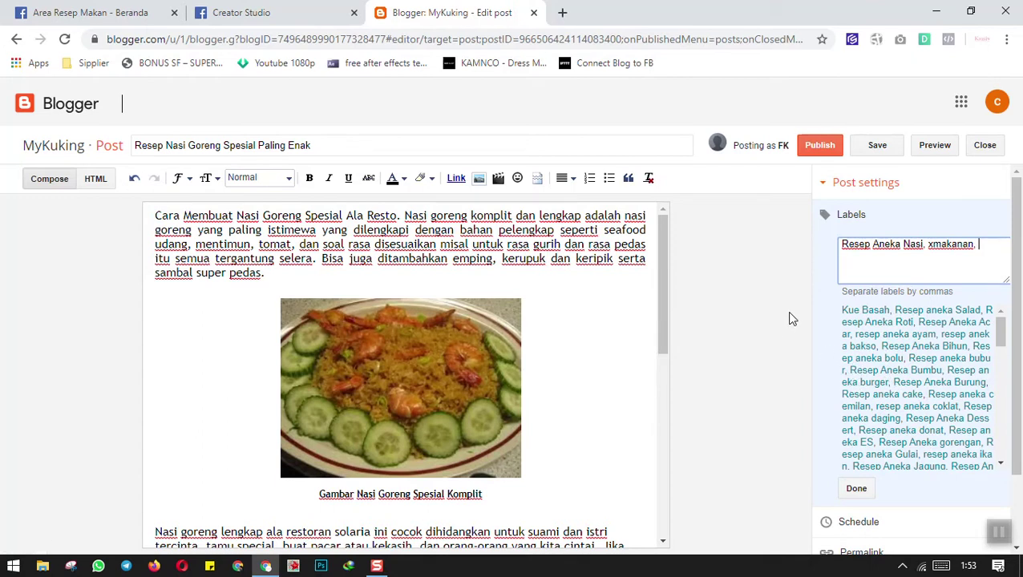
pyautogui.click(852, 490)
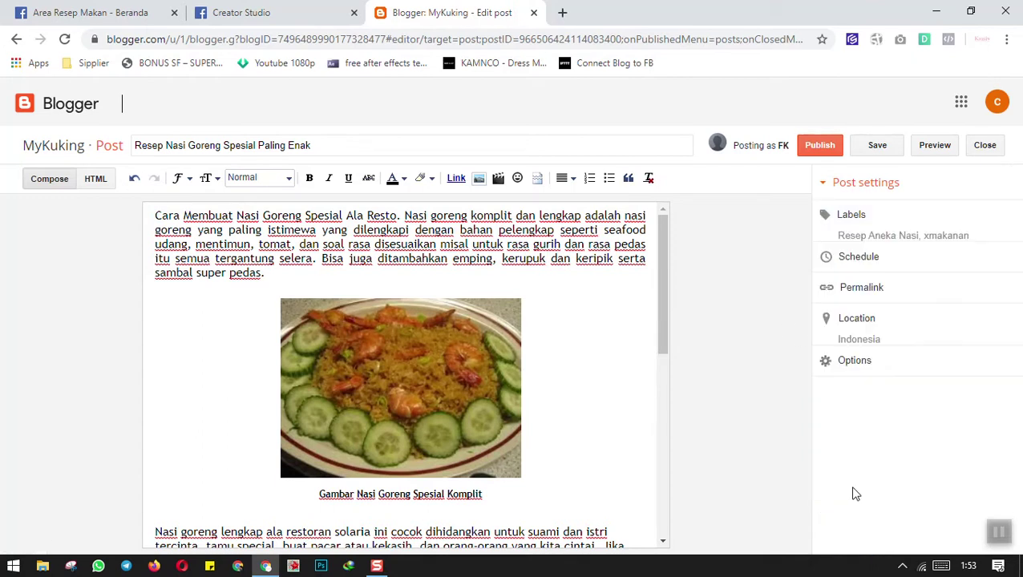
# Switch the post's schedule to a set date and time and choose May 22, 2020, checking the computer's calendar for today's date
pyautogui.click(826, 261)
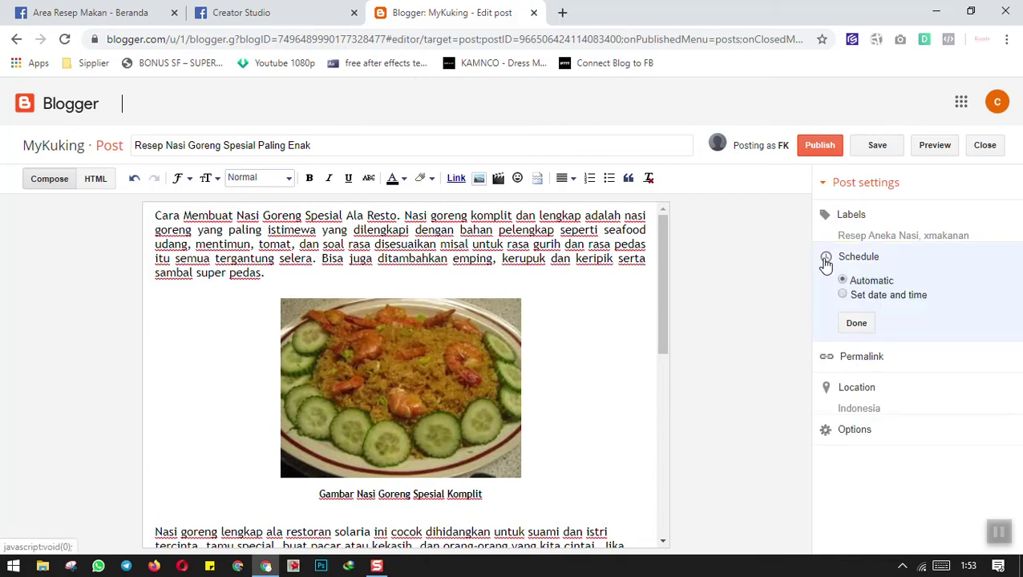
pyautogui.click(844, 297)
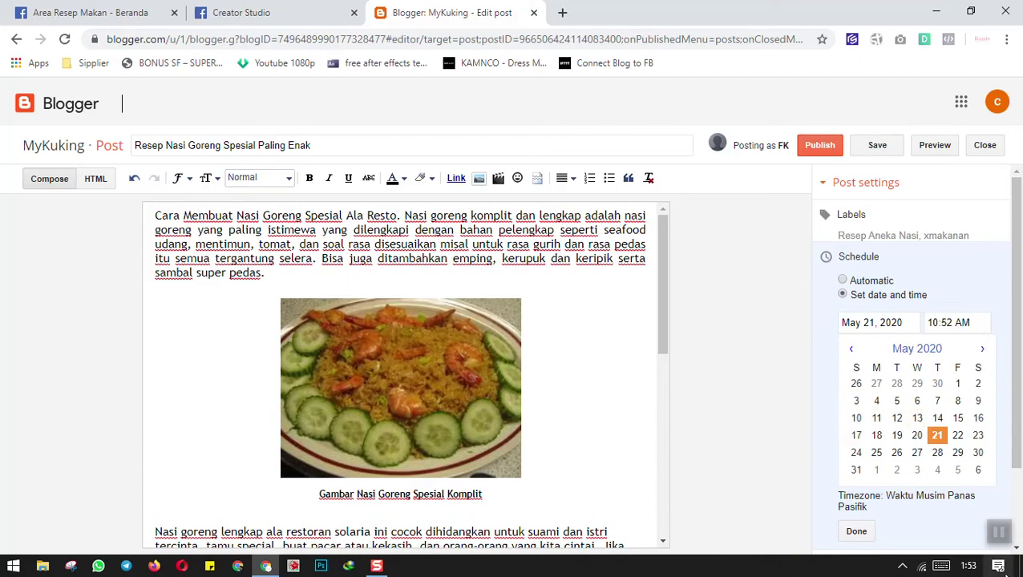
pyautogui.click(969, 567)
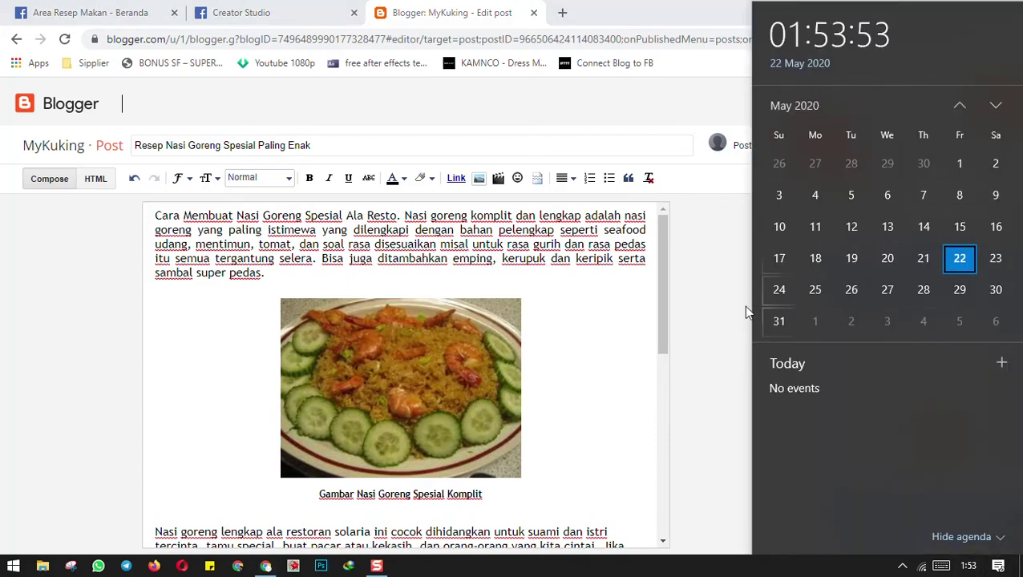
pyautogui.click(725, 316)
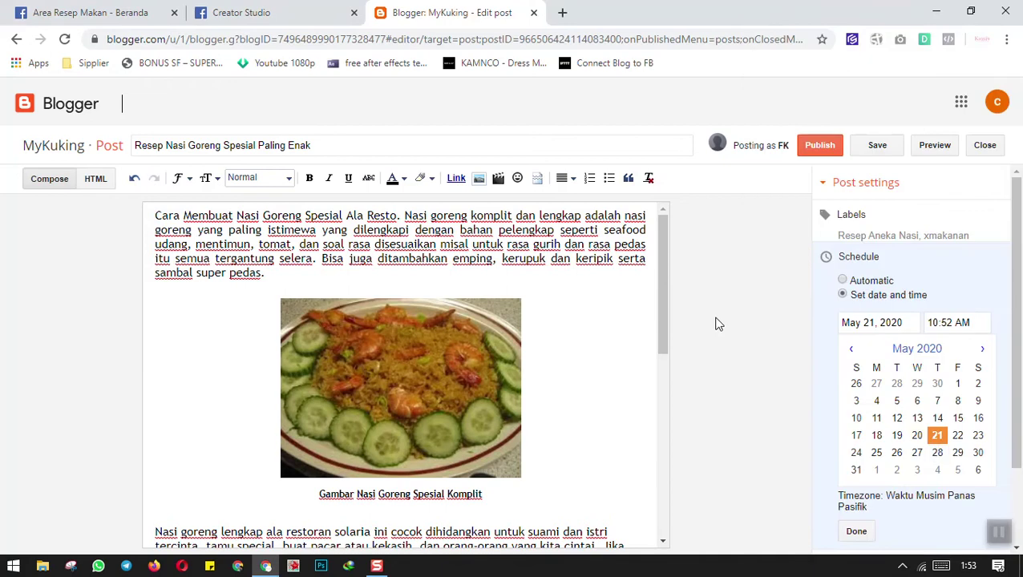
pyautogui.click(958, 437)
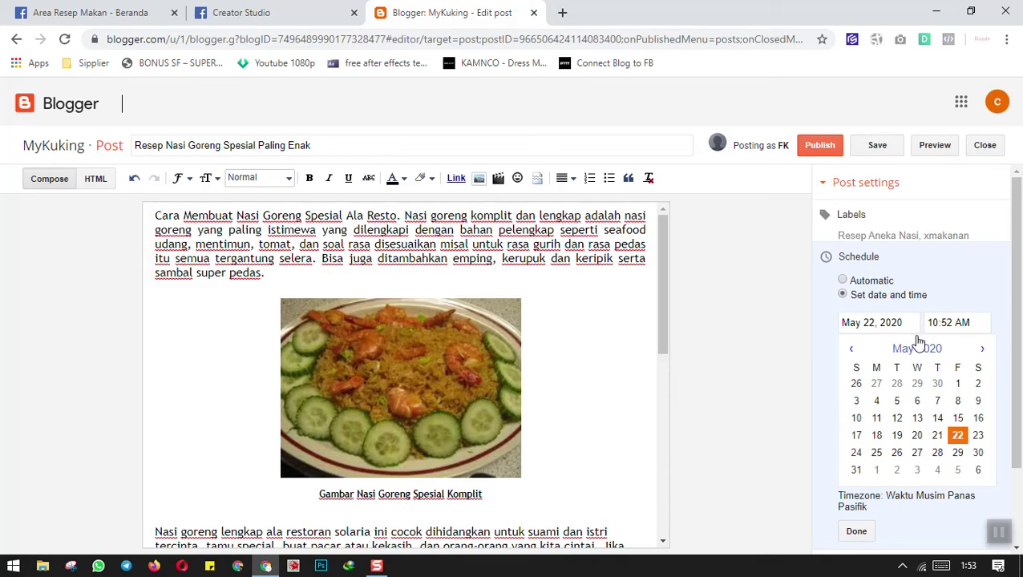
# Set the scheduled publishing time to 1:56 AM, checking the computer's clock, and confirm the schedule
pyautogui.click(944, 324)
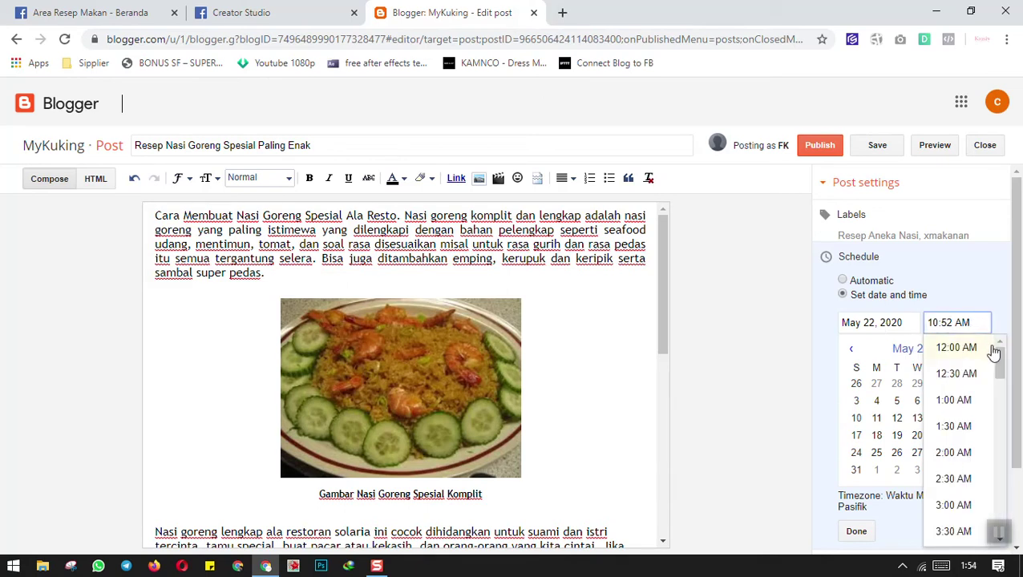
pyautogui.moveTo(1000, 366)
pyautogui.mouseDown()
pyautogui.moveTo(996, 527)
pyautogui.moveTo(998, 362)
pyautogui.mouseUp()
pyautogui.moveTo(998, 361); pyautogui.dragTo(1001, 419)
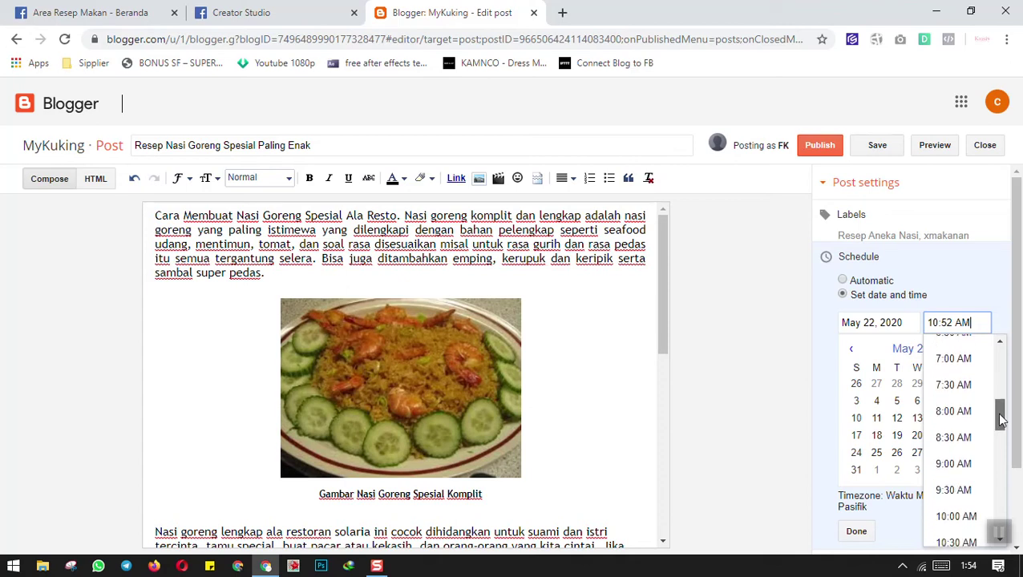
pyautogui.click(968, 567)
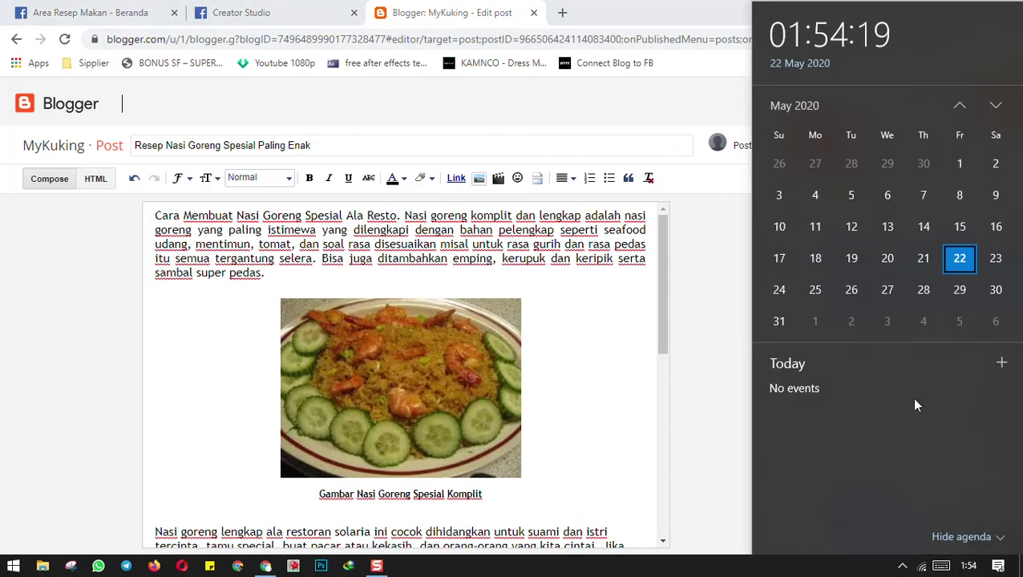
pyautogui.click(726, 361)
pyautogui.click(943, 326)
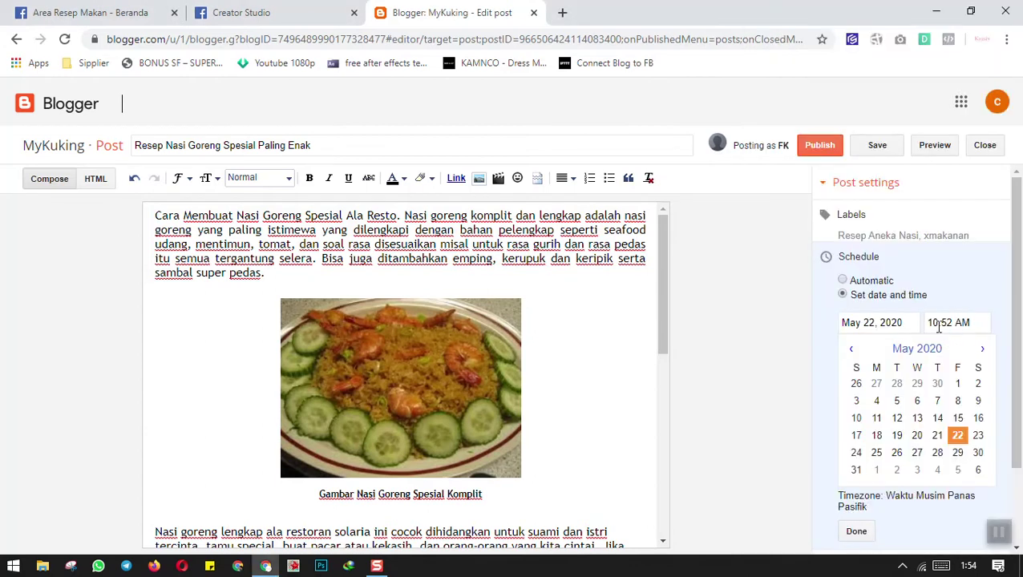
pyautogui.write('1:56')
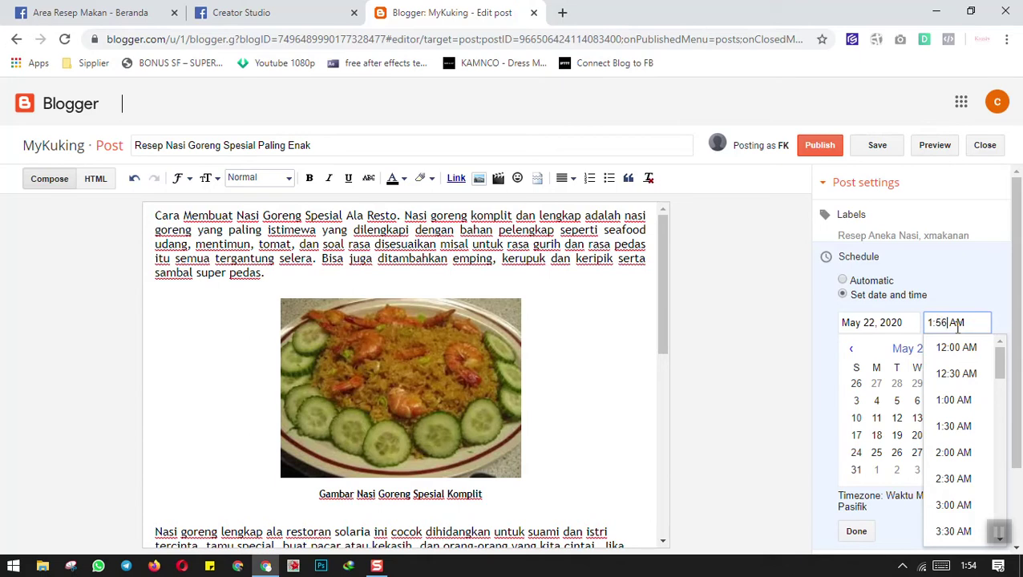
pyautogui.click(959, 299)
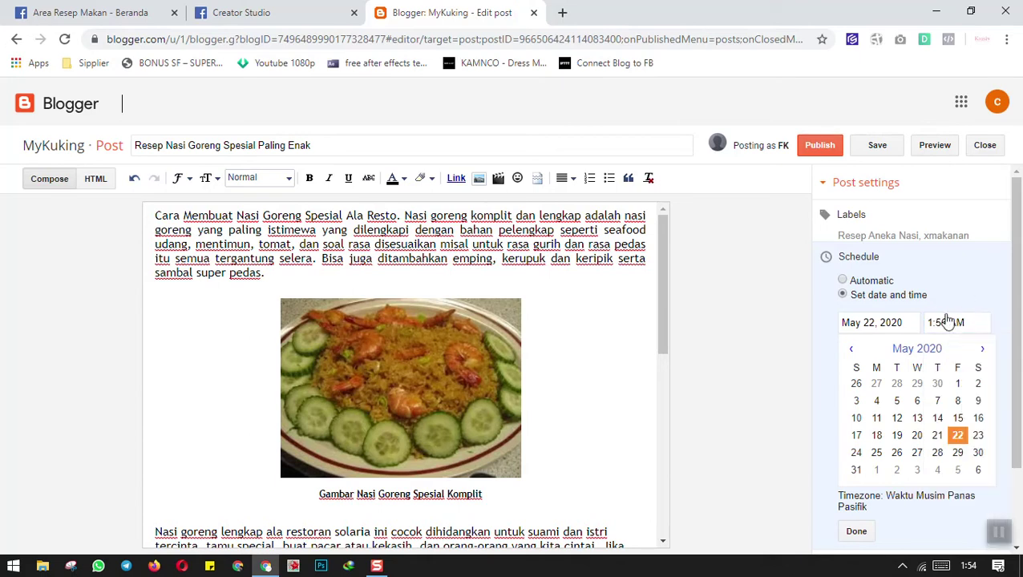
pyautogui.click(856, 534)
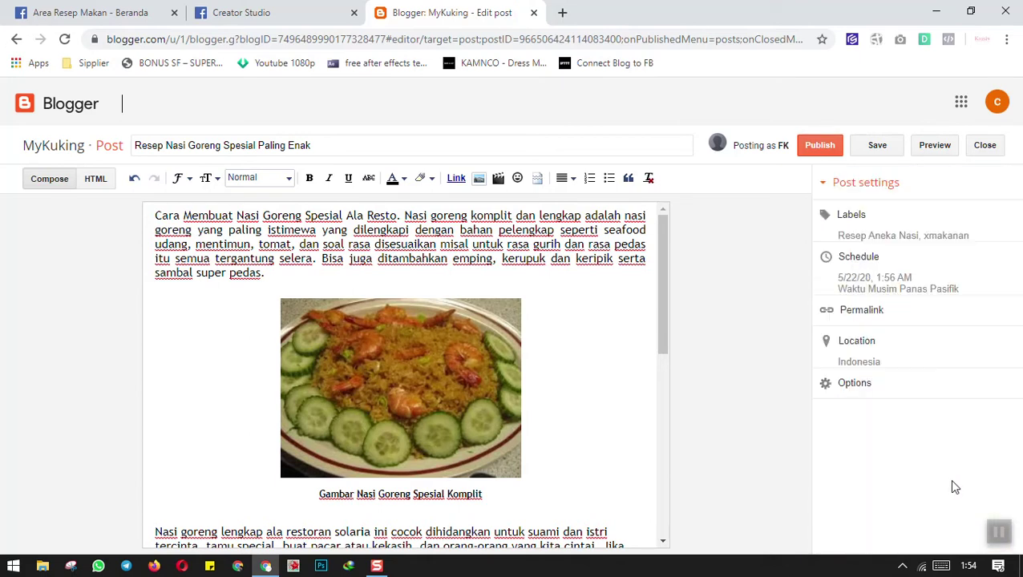
# Publish the post on its schedule and show the list of scheduled posts to check its publishing time
pyautogui.click(877, 153)
pyautogui.click(831, 158)
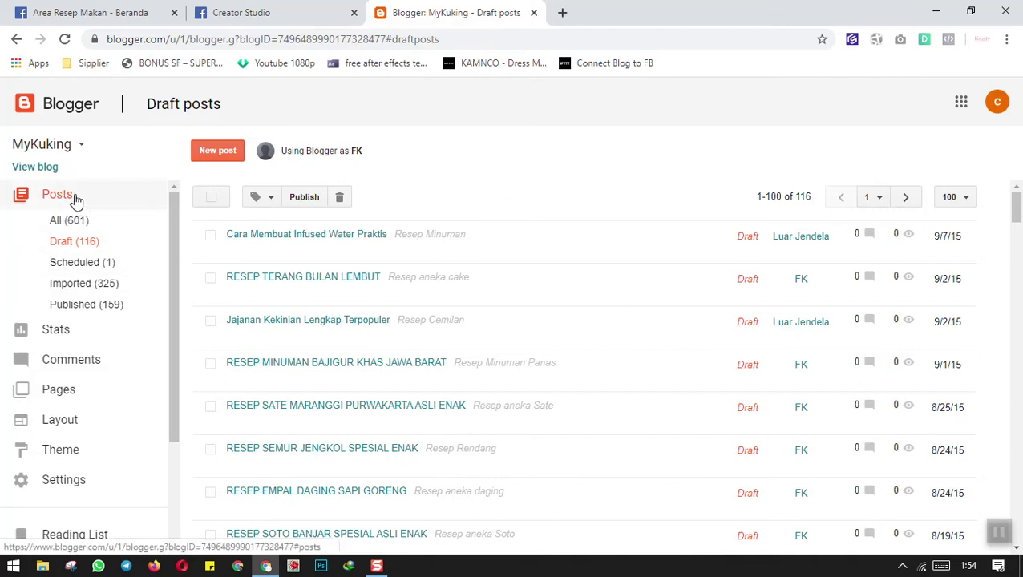
pyautogui.click(98, 269)
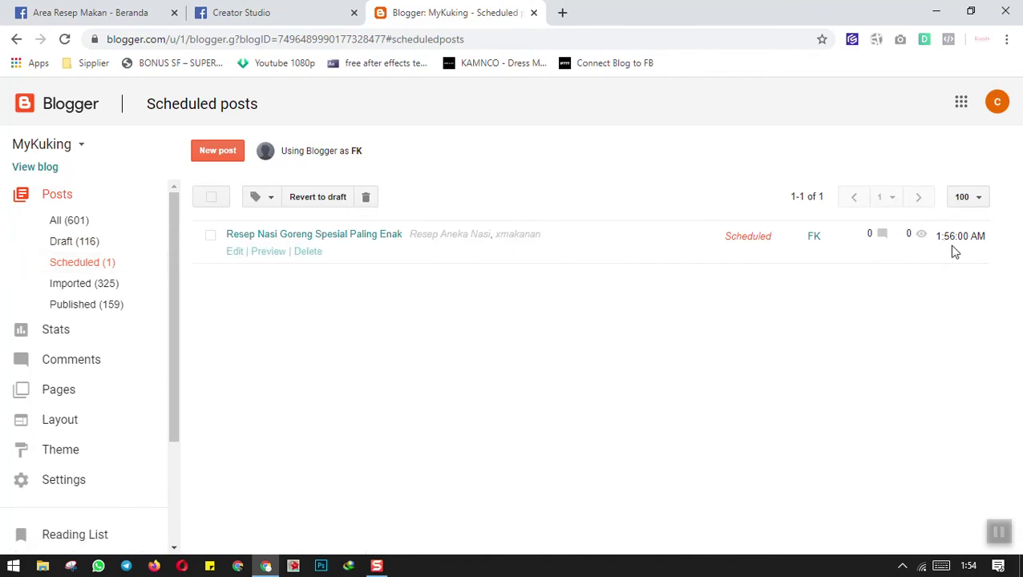
pyautogui.moveTo(969, 567)
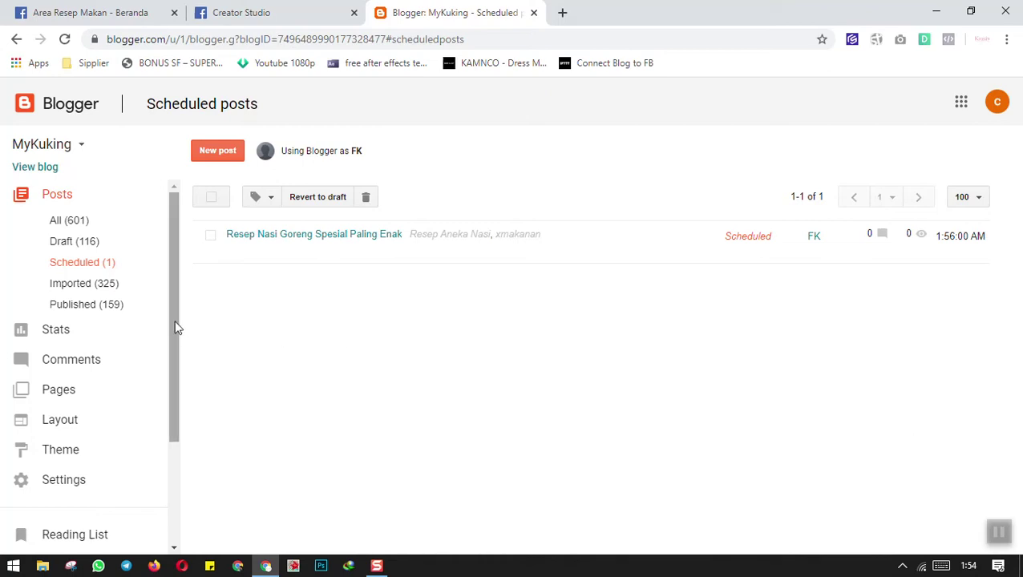
# Open the imported post "Resep Pangsit Goreng Isi Daging Ayam" for editing and check its title
pyautogui.scroll(-1, 171, 269)
pyautogui.scroll(1, 173, 249)
pyautogui.click(117, 286)
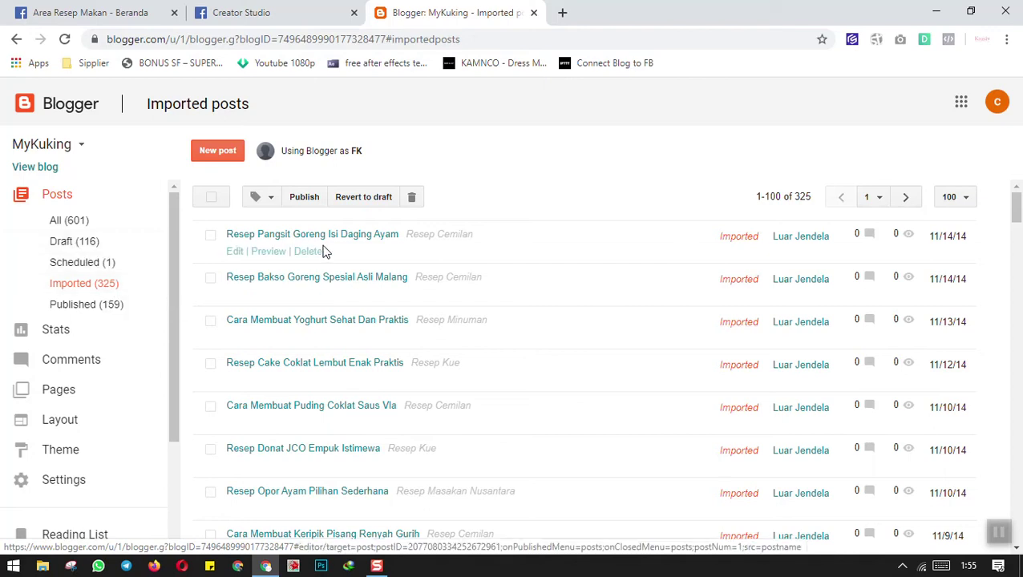
pyautogui.click(235, 253)
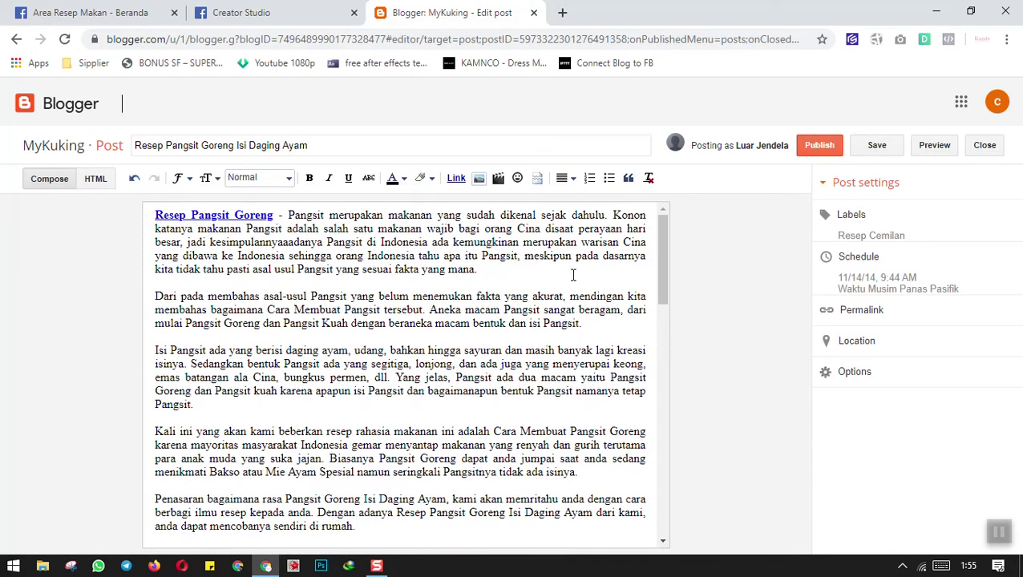
pyautogui.moveTo(657, 275)
pyautogui.mouseDown()
pyautogui.moveTo(665, 288)
pyautogui.moveTo(657, 497)
pyautogui.moveTo(659, 257)
pyautogui.mouseUp()
pyautogui.moveTo(137, 145); pyautogui.dragTo(316, 143)
pyautogui.click(315, 143)
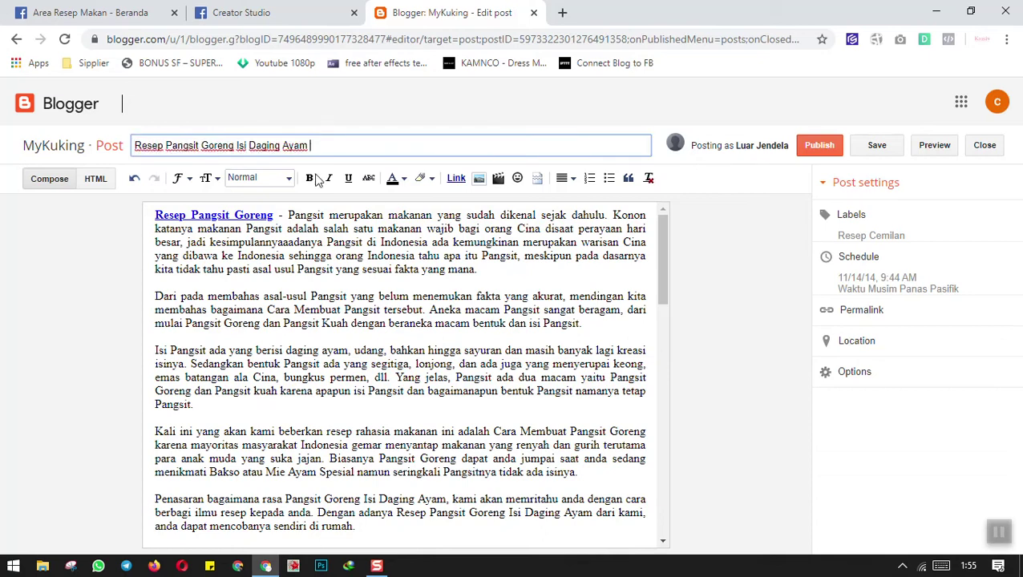
# Set the font of the entire body of the Pangsit Goreng post to Trebuchet
pyautogui.click(369, 257)
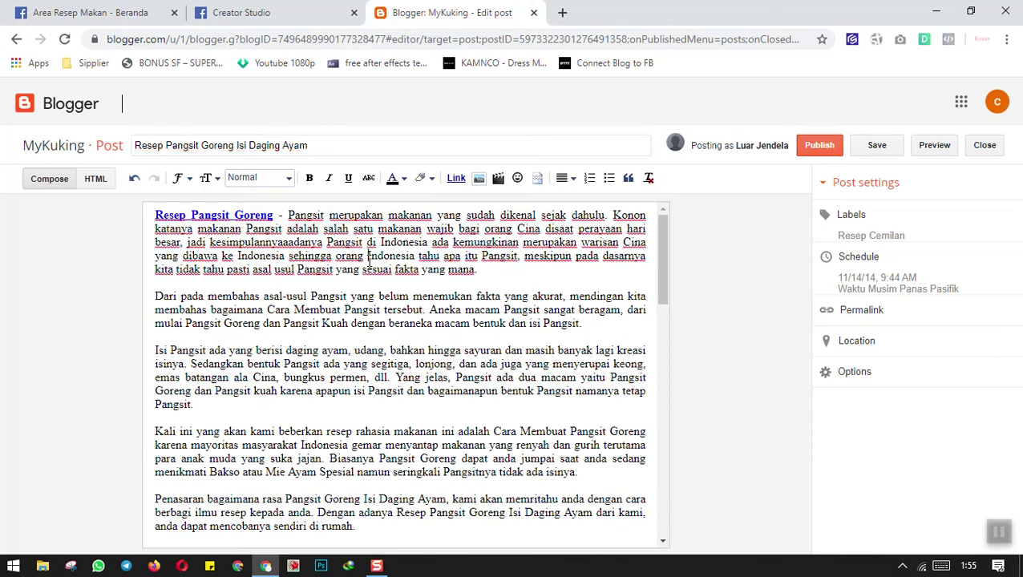
pyautogui.hotkey('ctrl', 'a')
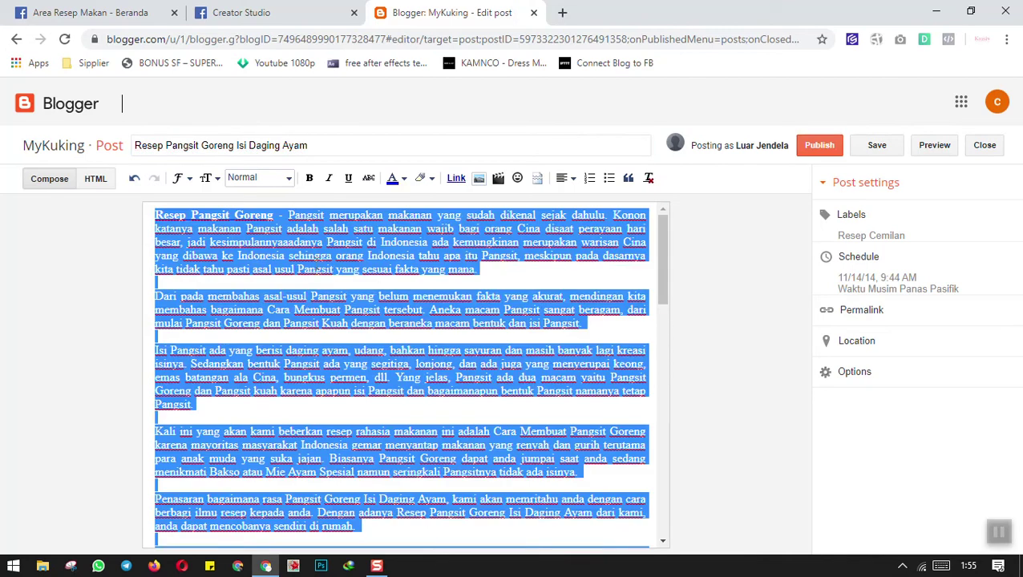
pyautogui.click(181, 178)
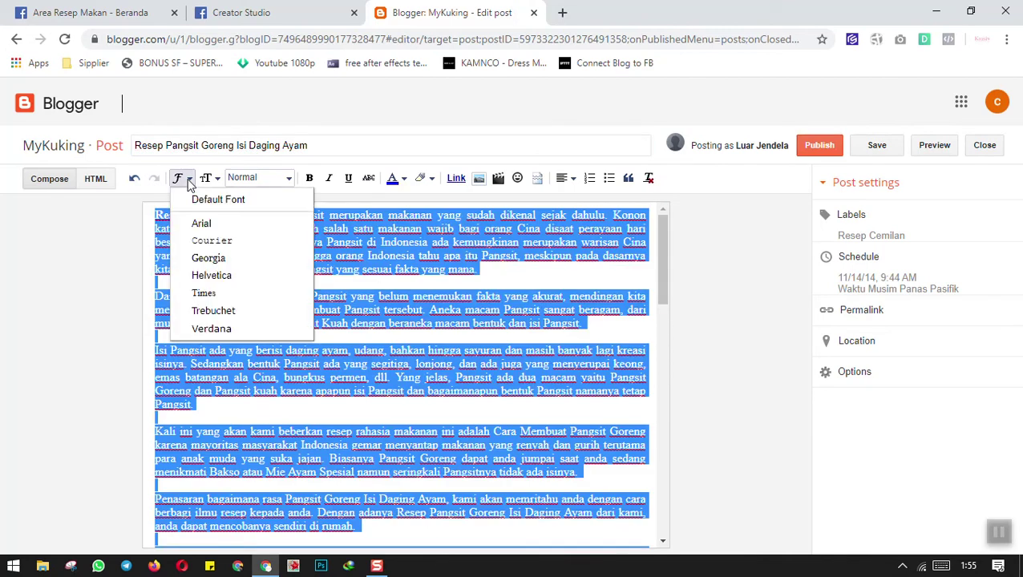
pyautogui.click(253, 313)
pyautogui.click(298, 258)
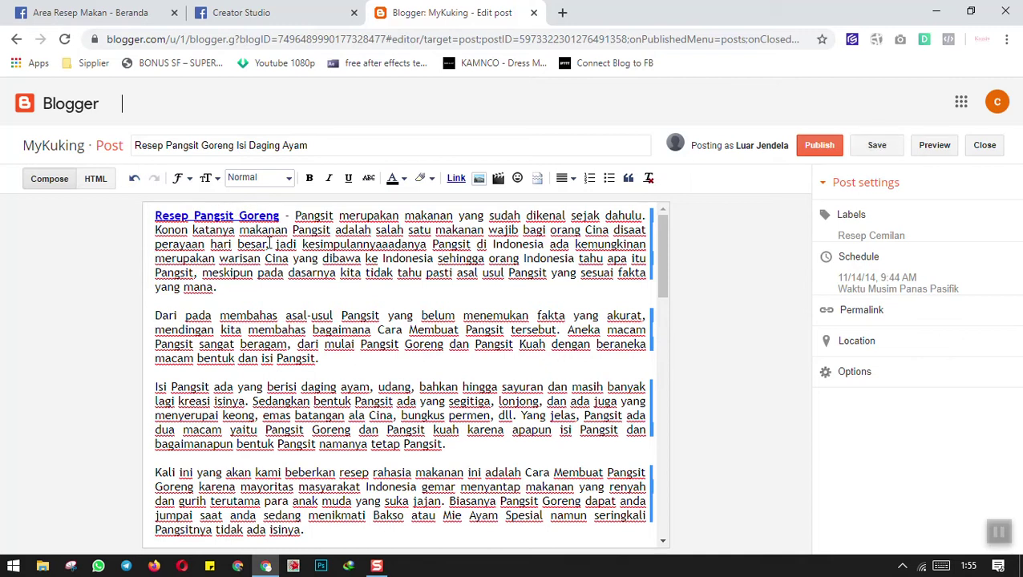
pyautogui.click(266, 216)
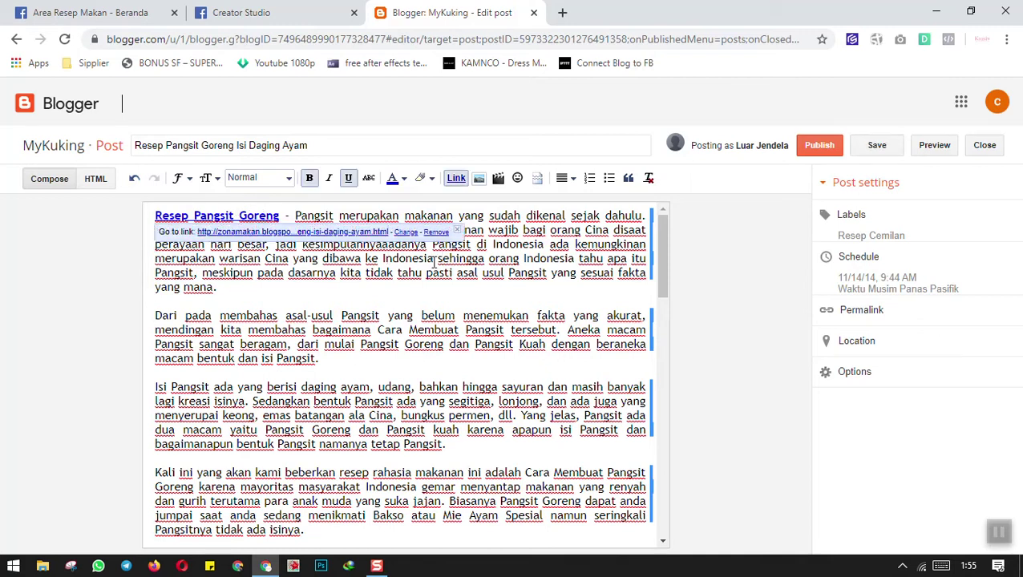
pyautogui.click(437, 232)
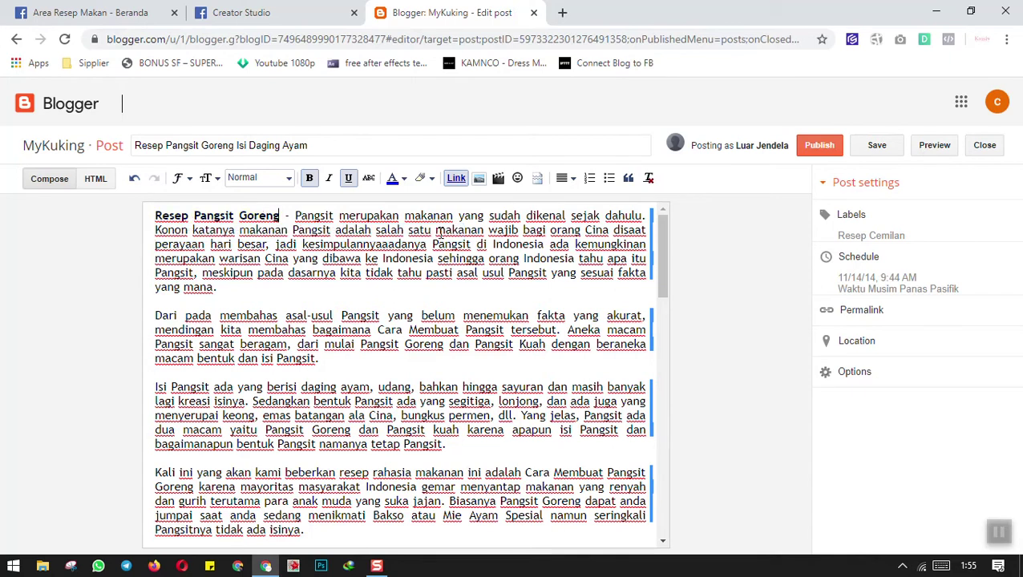
pyautogui.hotkey('ctrl', 'z')
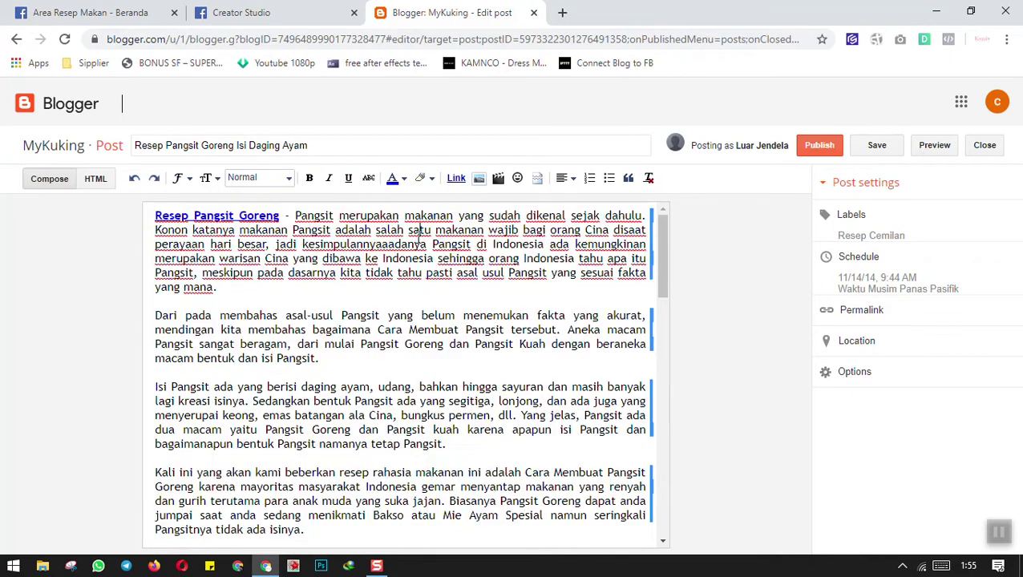
# Remove the links from "Resep Pangsit Goreng" in the opening paragraph and in the paragraph just above the picture
pyautogui.click(261, 216)
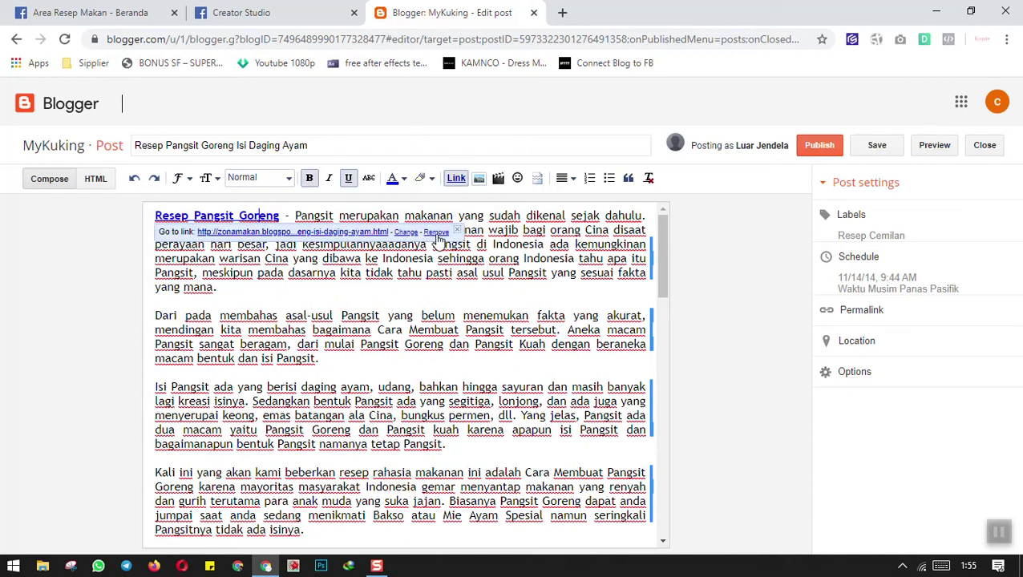
pyautogui.click(436, 232)
pyautogui.moveTo(664, 275); pyautogui.dragTo(672, 371)
pyautogui.click(427, 314)
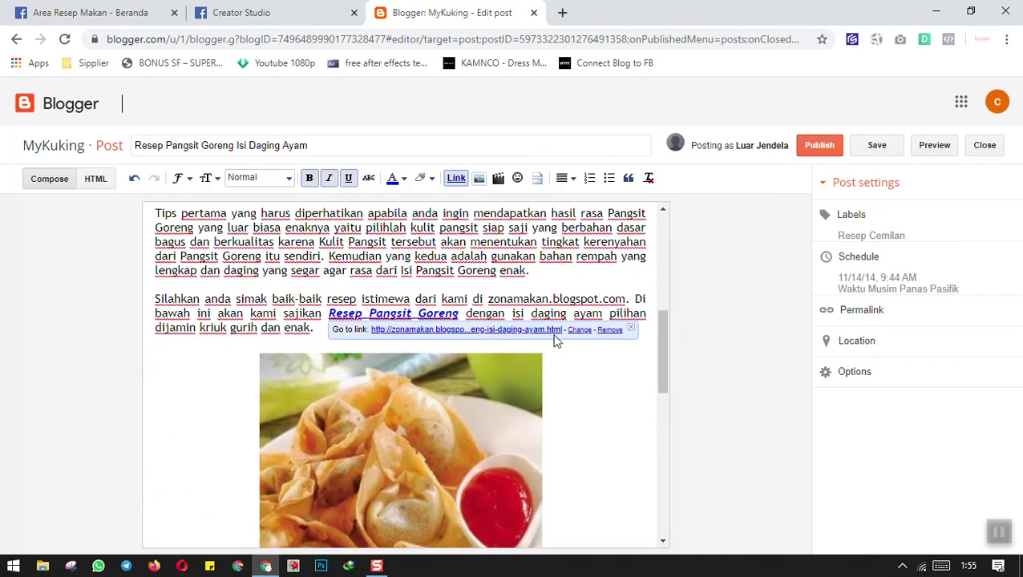
pyautogui.click(611, 326)
# Remove the links from "Cara Membuat dan Resep Pangsit Goreng" and "Resep Bakso Goreng Spesial Asli Malang" in the closing paragraph
pyautogui.moveTo(666, 337); pyautogui.dragTo(671, 495)
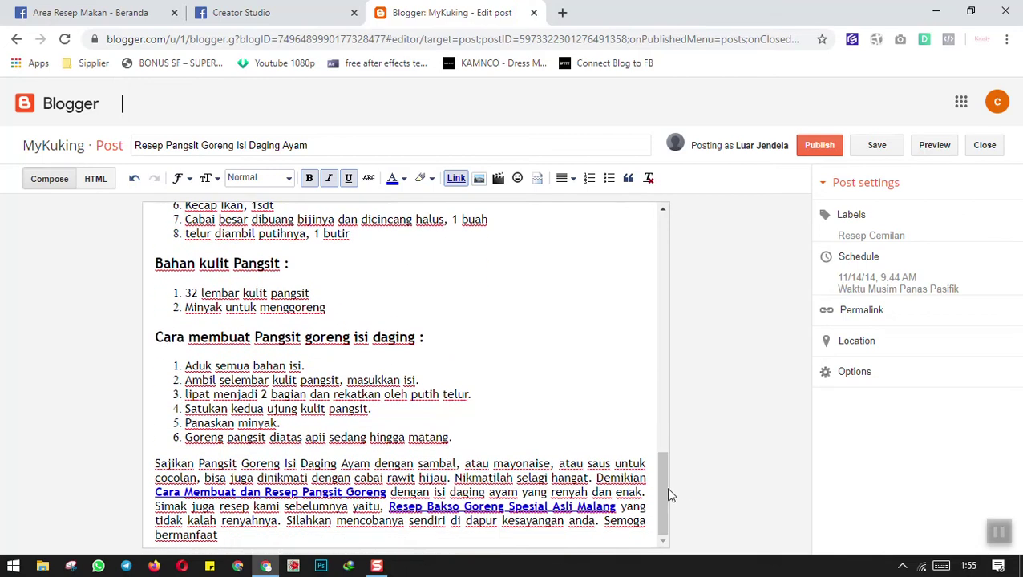
pyautogui.click(314, 492)
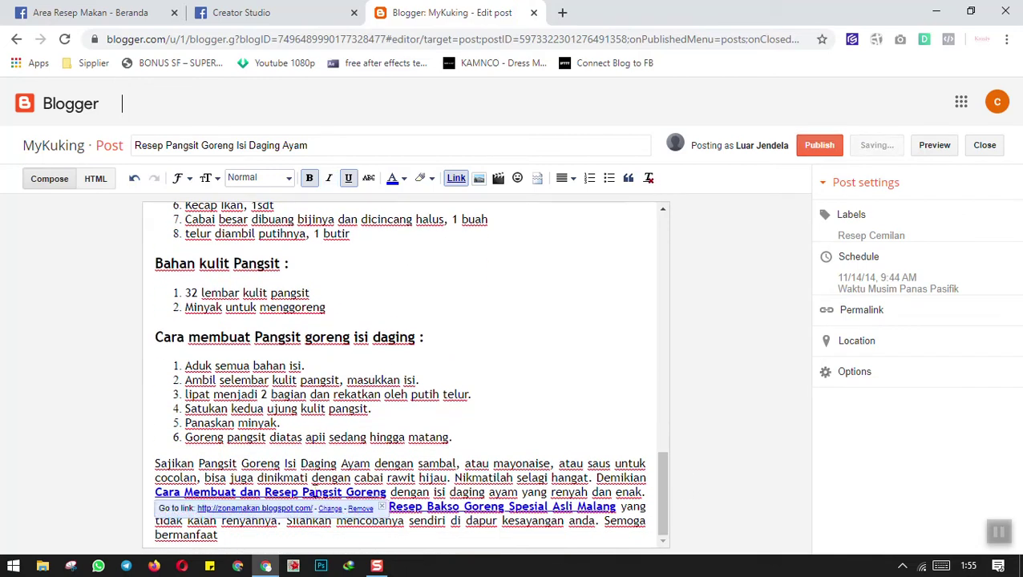
pyautogui.click(366, 510)
pyautogui.click(409, 506)
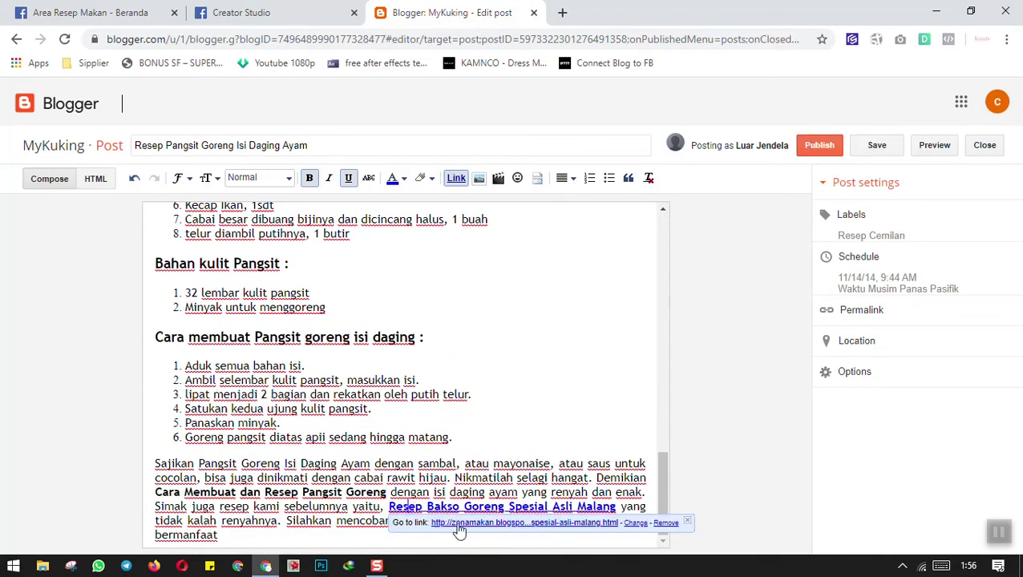
pyautogui.click(664, 530)
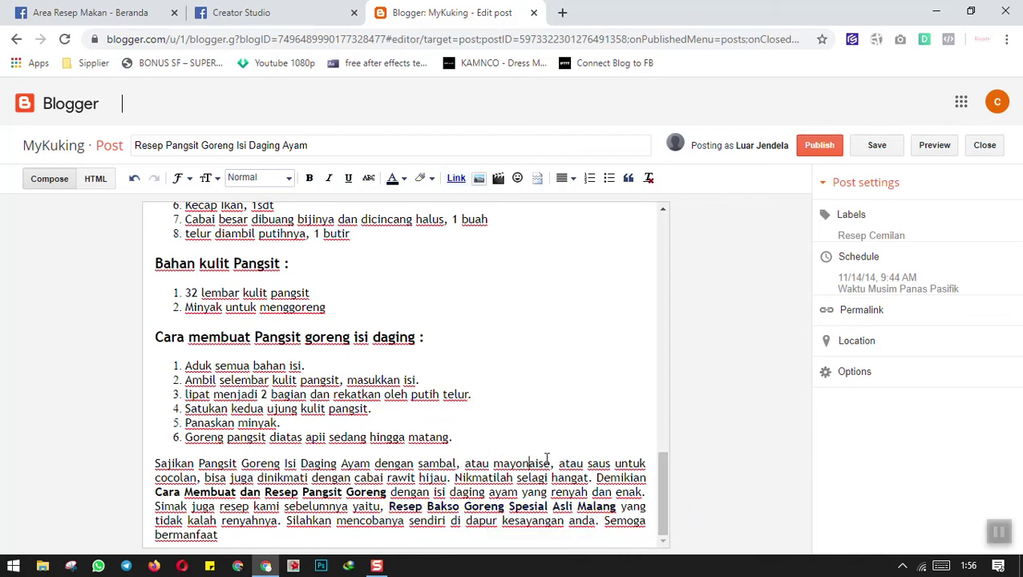
# Examine the "Bahan isi pangsit" heading and the numbered ingredients listed under it
pyautogui.moveTo(660, 469); pyautogui.dragTo(658, 424)
pyautogui.click(185, 325)
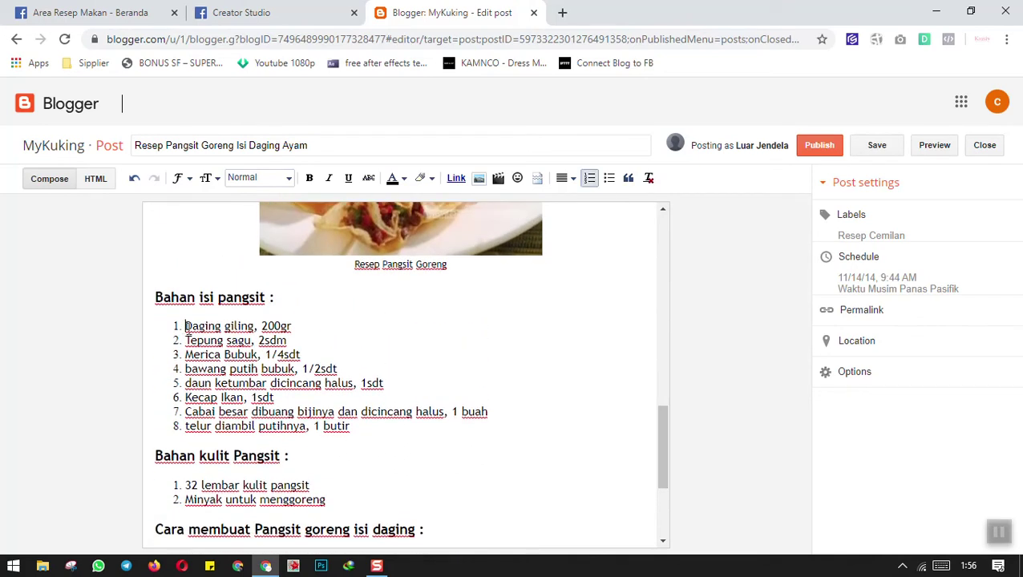
pyautogui.click(181, 296)
pyautogui.moveTo(156, 297); pyautogui.dragTo(230, 299)
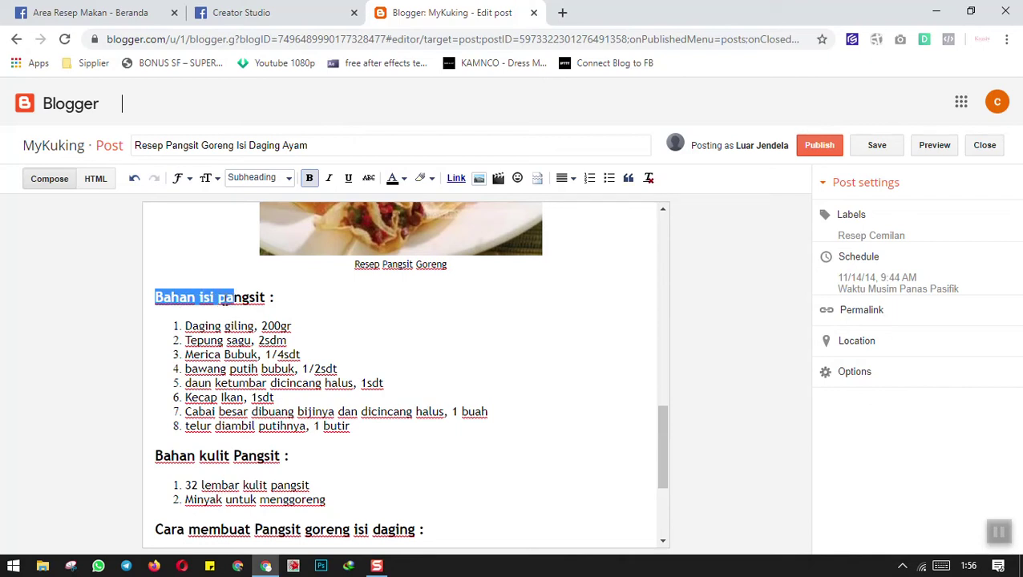
pyautogui.click(220, 326)
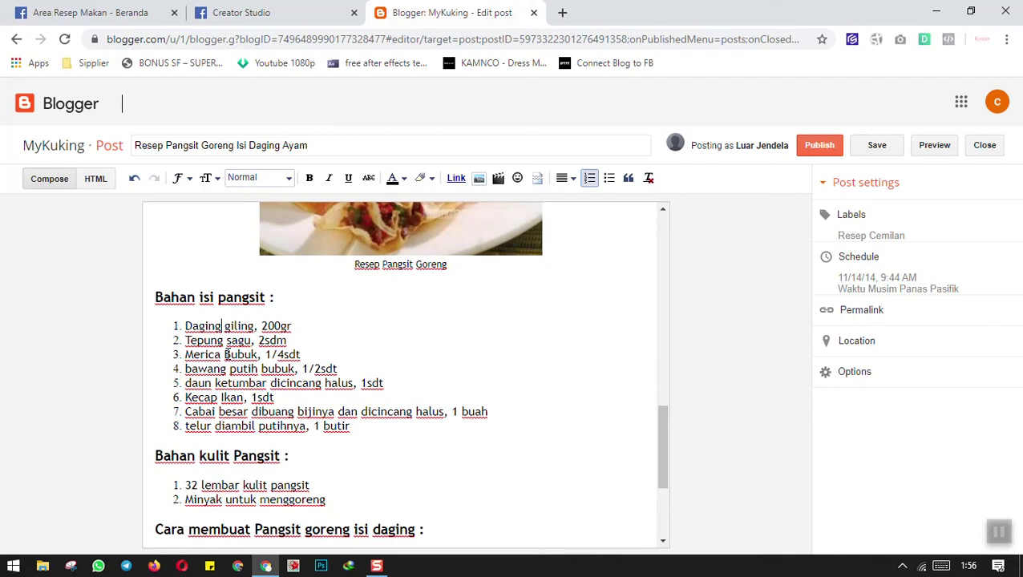
pyautogui.scroll(1, 226, 354)
pyautogui.scroll(-2, 229, 354)
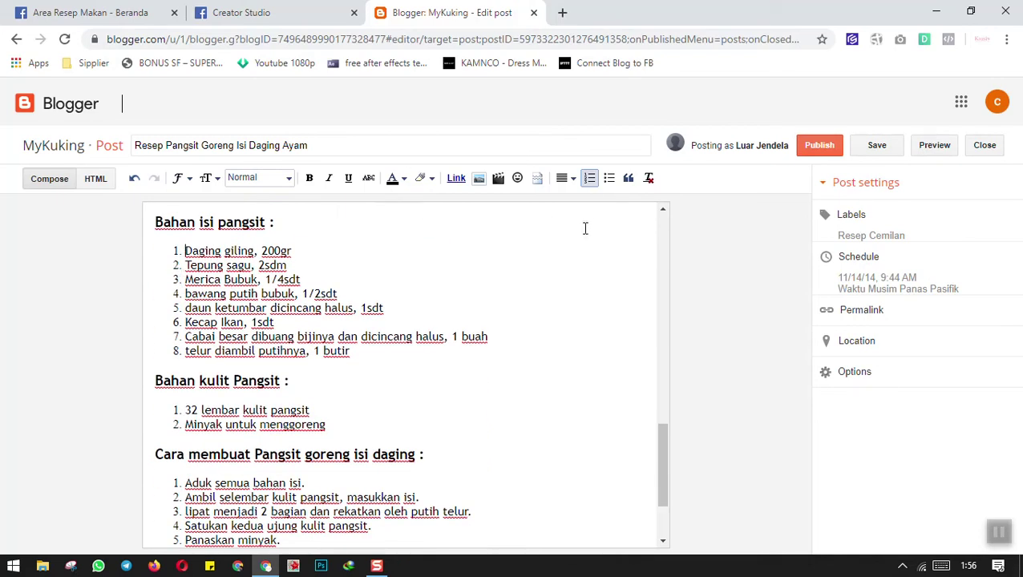
# Try to turn the first item under "Bahan isi pangsit" into a bullet, and undo that change
pyautogui.click(187, 251)
pyautogui.click(609, 178)
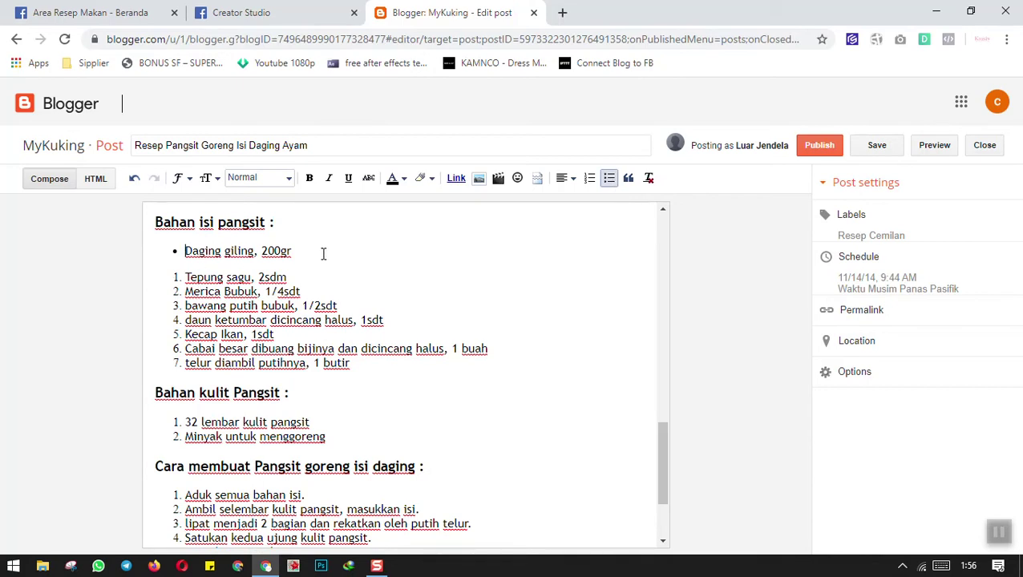
pyautogui.click(185, 277)
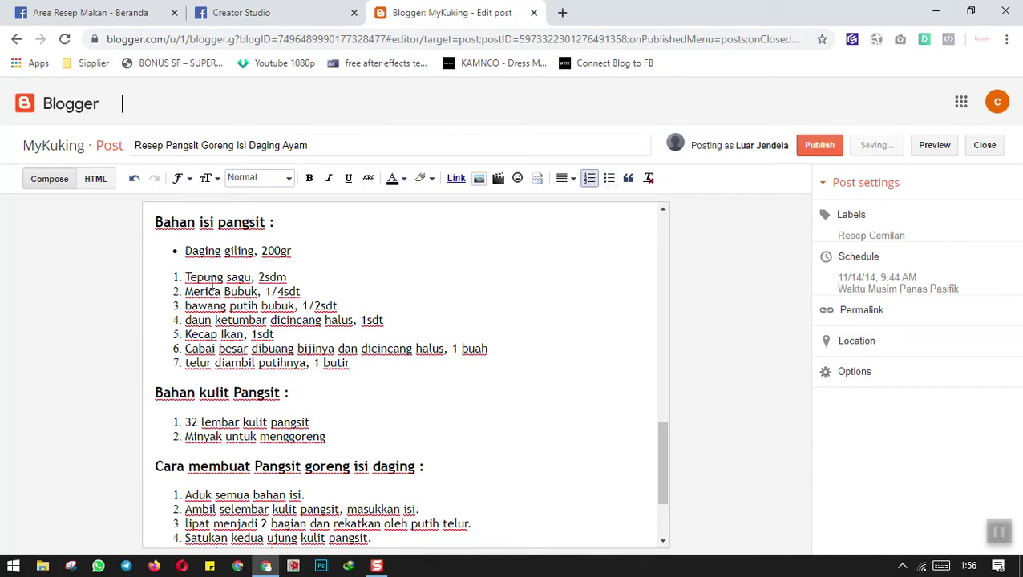
pyautogui.moveTo(184, 277); pyautogui.dragTo(271, 320)
pyautogui.hotkey('ctrl', 'z')
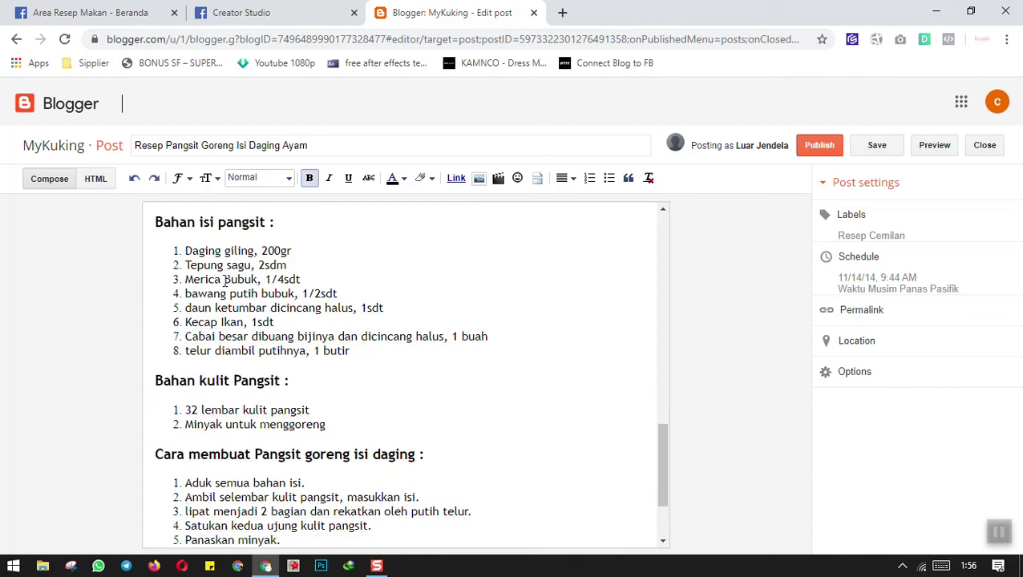
# Convert the complete numbered lists under "Bahan isi pangsit" and "Bahan kulit Pangsit" into bulleted lists
pyautogui.moveTo(185, 252); pyautogui.dragTo(367, 349)
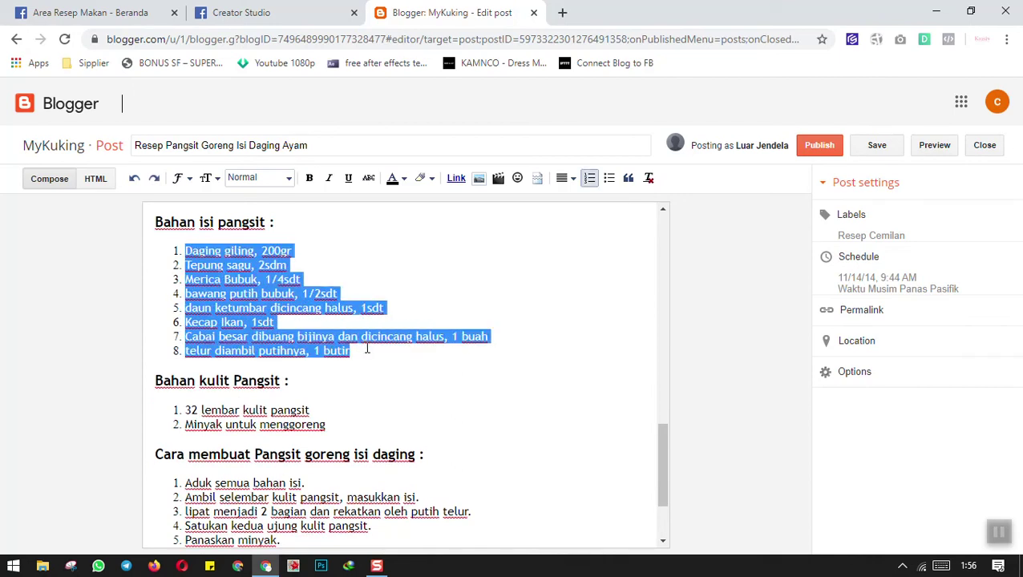
pyautogui.click(610, 180)
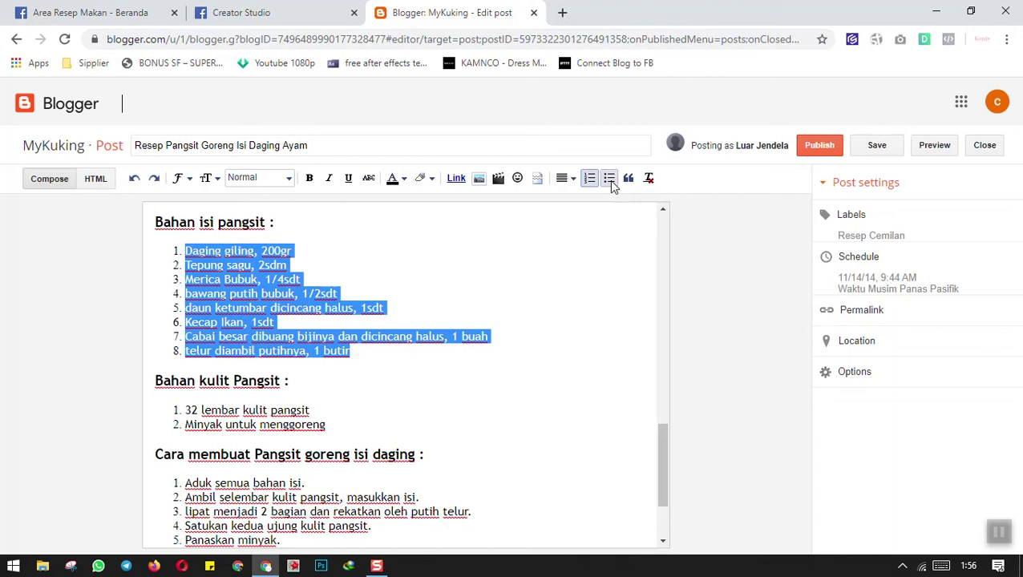
pyautogui.click(403, 312)
pyautogui.scroll(-1, 192, 373)
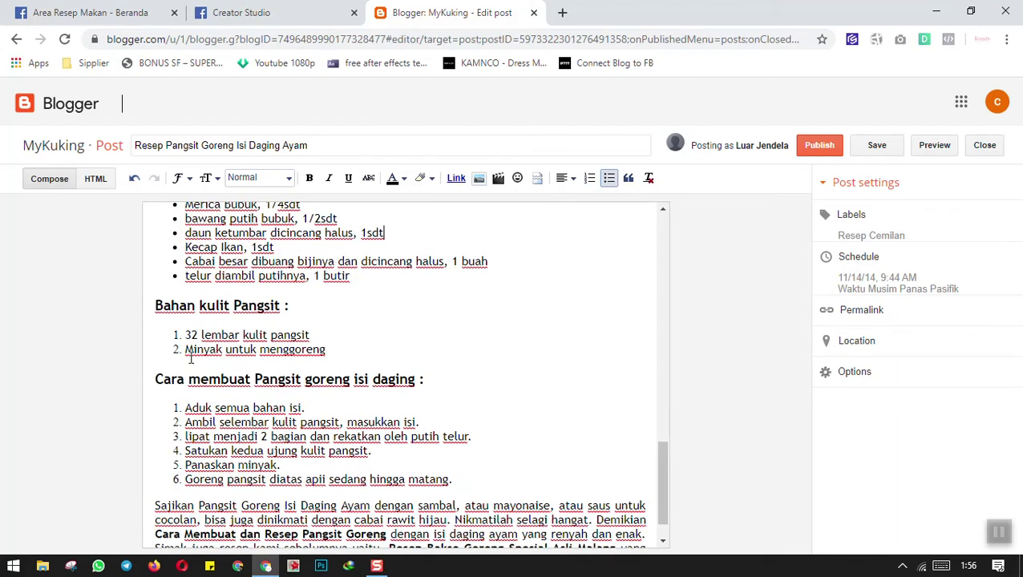
pyautogui.moveTo(186, 336); pyautogui.dragTo(331, 350)
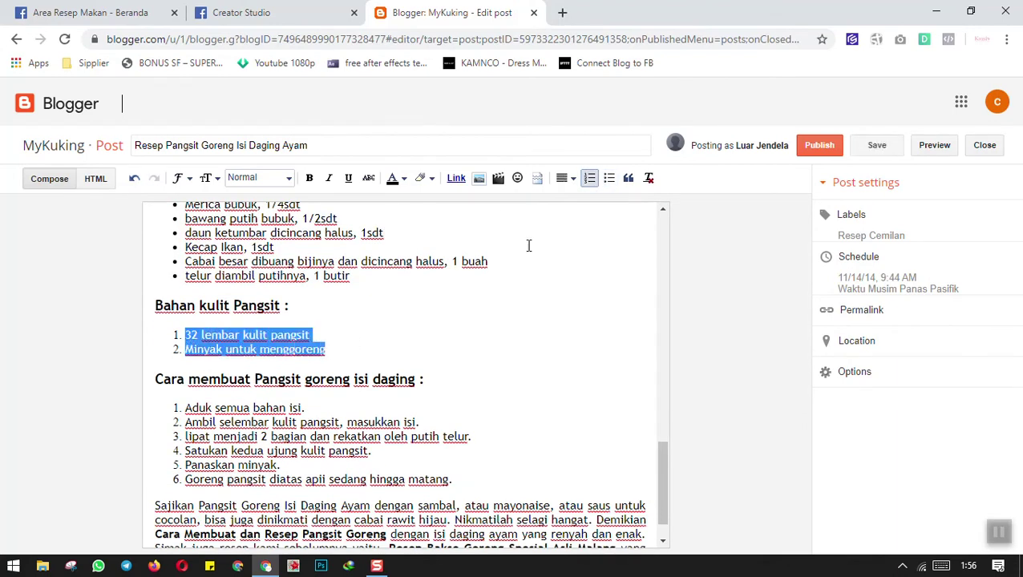
pyautogui.click(608, 180)
pyautogui.click(334, 378)
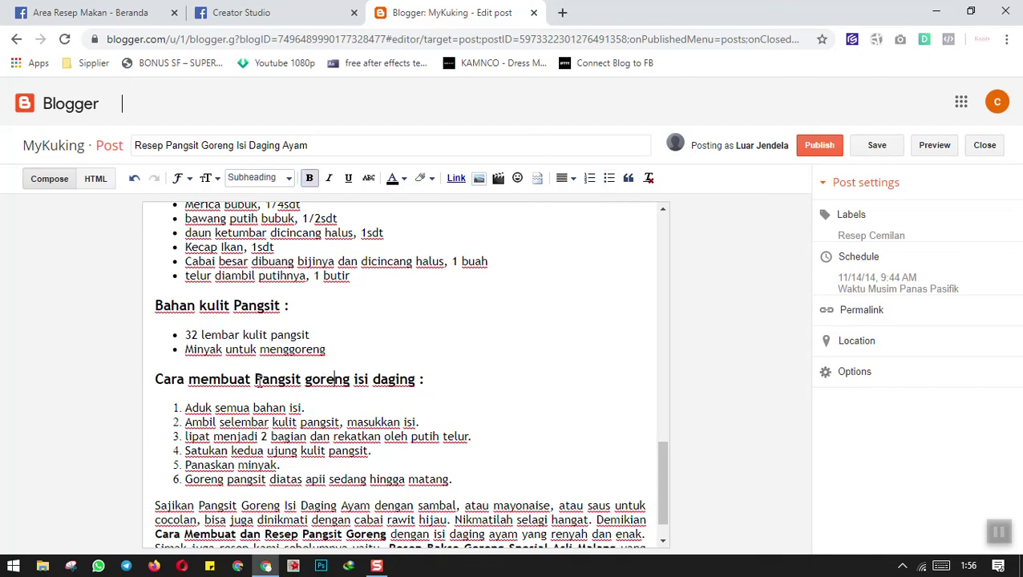
# Review the numbered cooking steps, the bulleted ingredient lists and the rest of the post back up to its opening paragraph
pyautogui.scroll(-1, 265, 361)
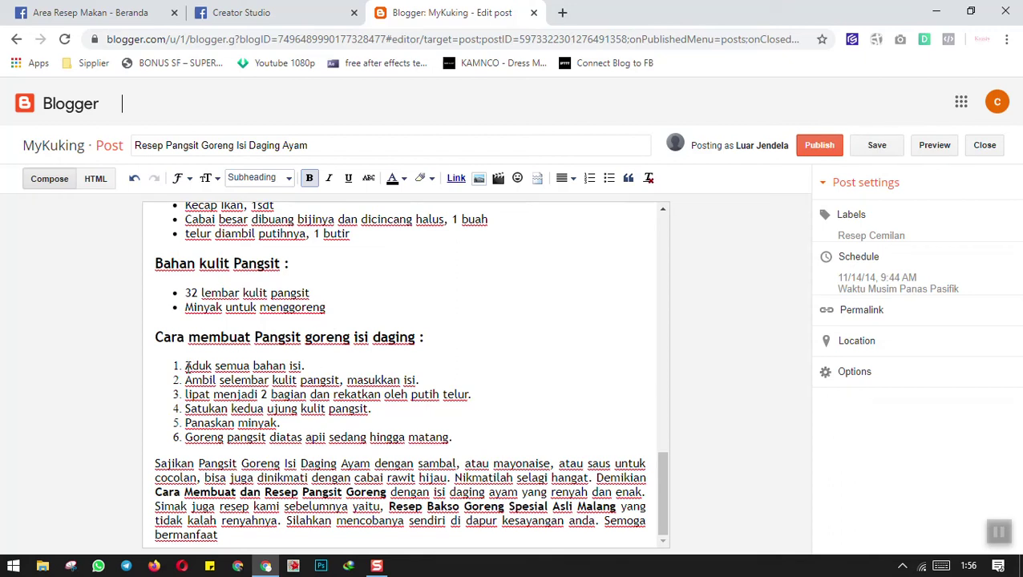
pyautogui.moveTo(187, 366); pyautogui.dragTo(217, 395)
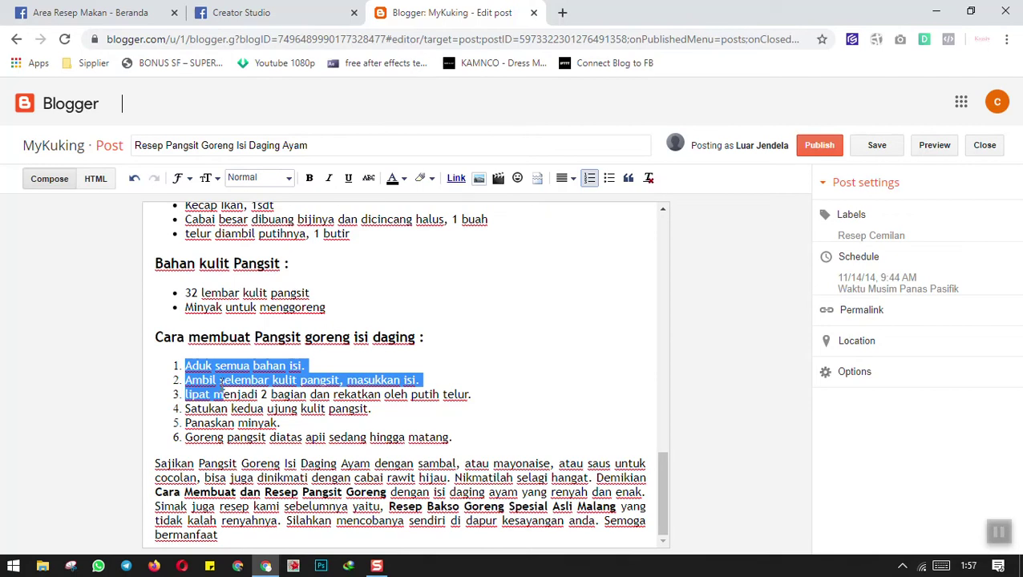
pyautogui.click(243, 383)
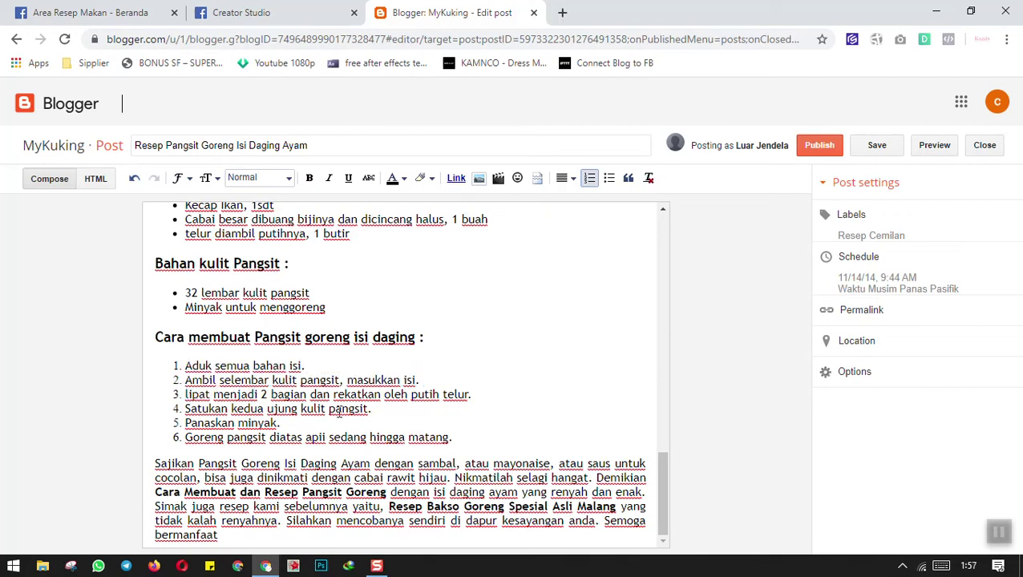
pyautogui.scroll(2, 339, 407)
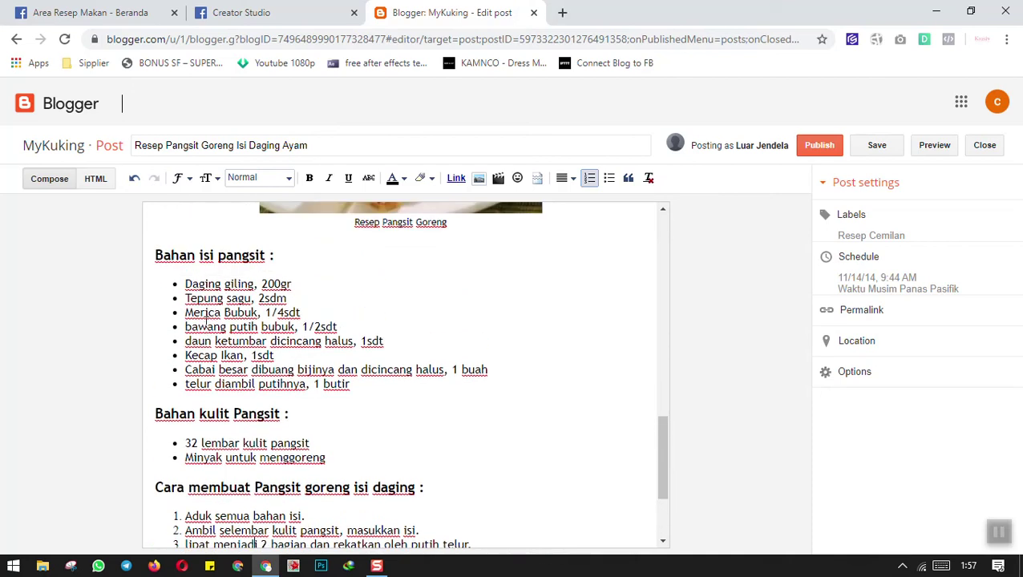
pyautogui.moveTo(168, 255); pyautogui.dragTo(217, 284)
pyautogui.click(199, 312)
pyautogui.scroll(-1, 228, 337)
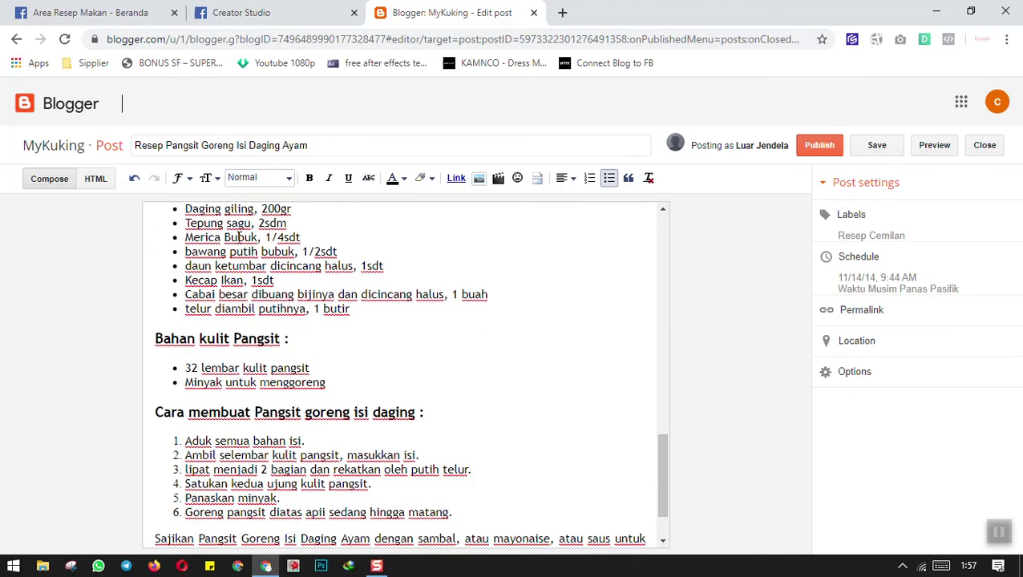
pyautogui.scroll(-1, 217, 349)
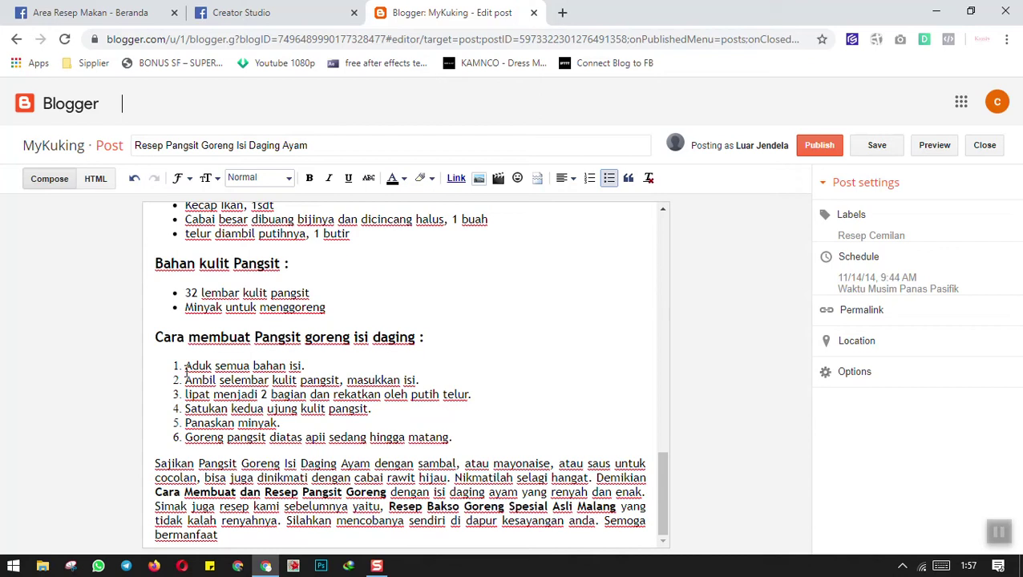
pyautogui.click(185, 367)
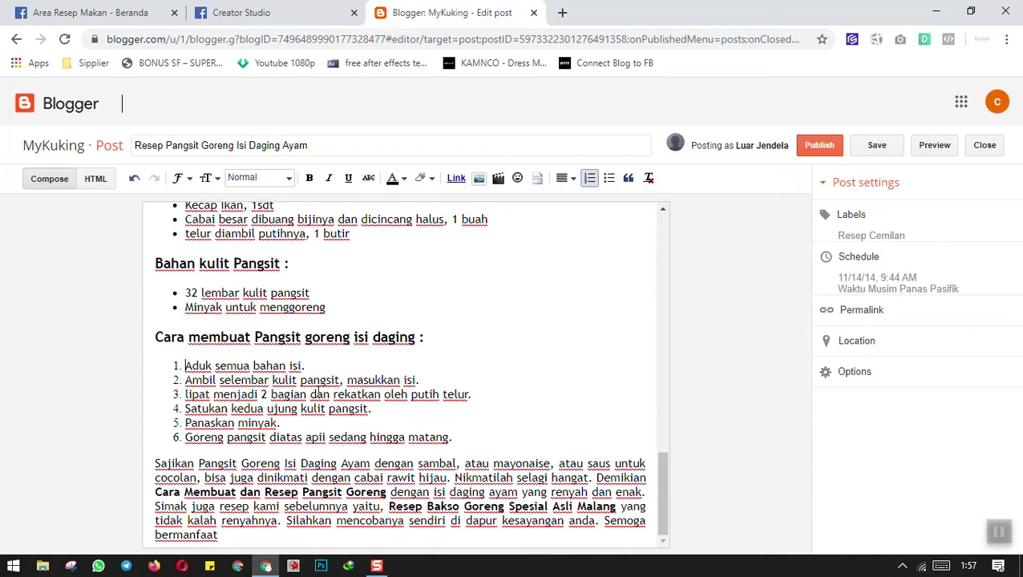
pyautogui.scroll(2, 488, 393)
pyautogui.scroll(-2, 490, 390)
pyautogui.moveTo(663, 494); pyautogui.dragTo(656, 231)
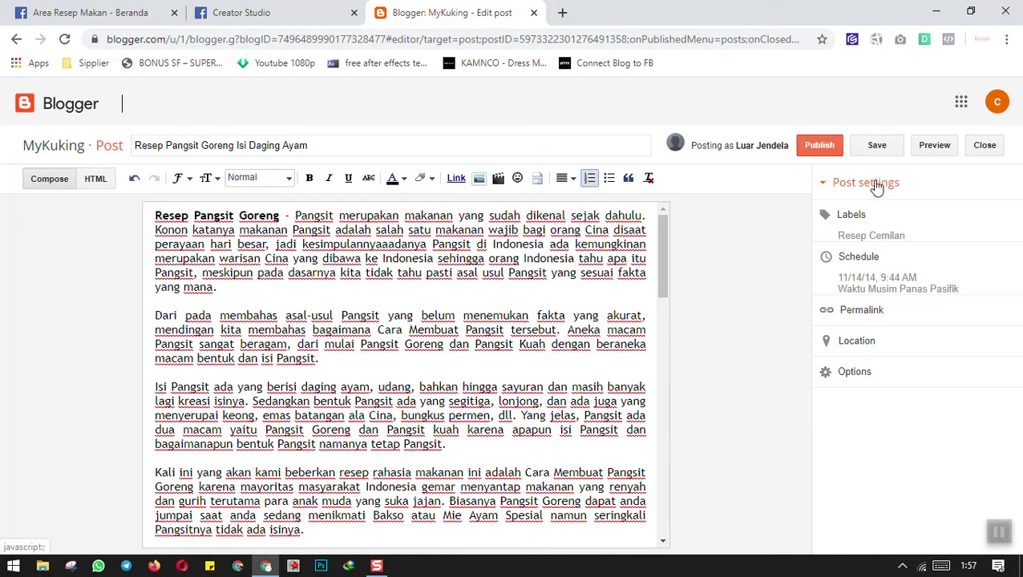
# Add the label "xmakanan" to the post alongside "Resep Cemilan"
pyautogui.click(863, 218)
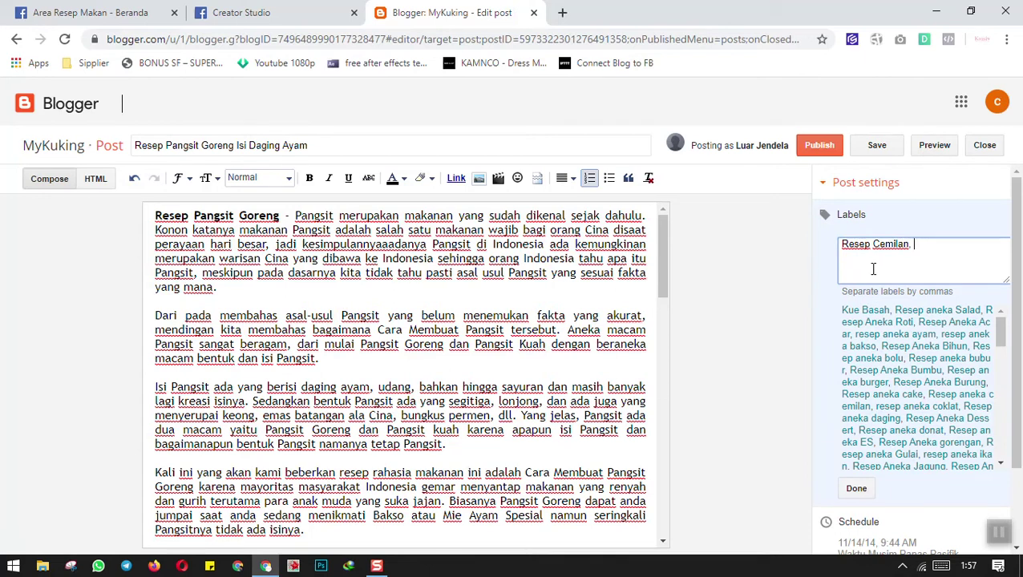
pyautogui.write('x')
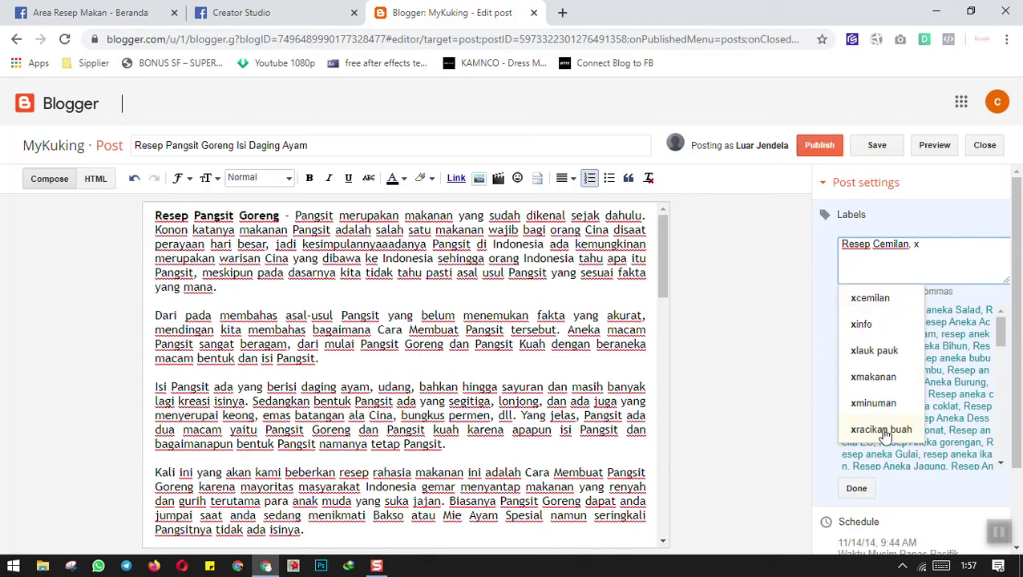
pyautogui.click(880, 386)
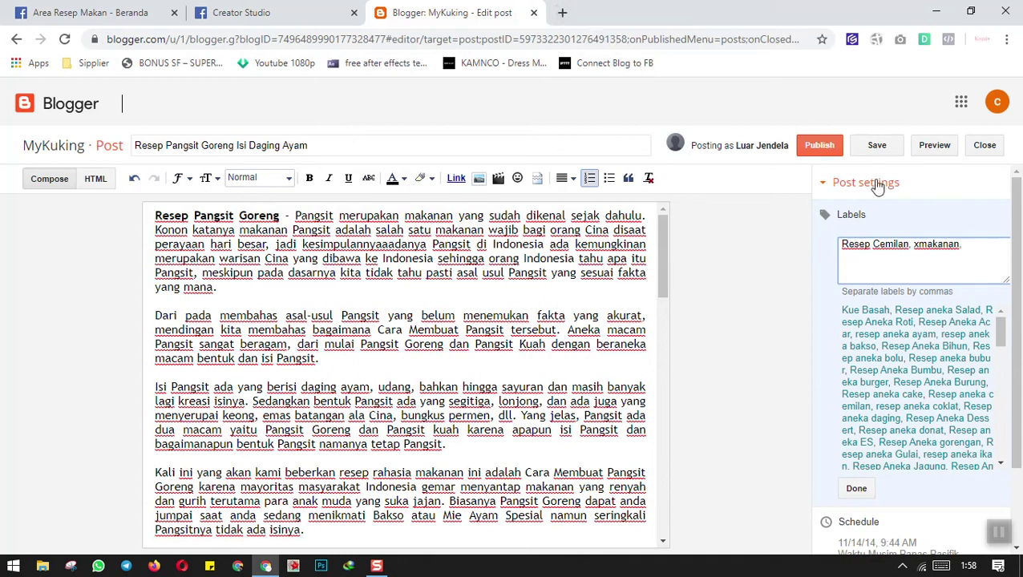
pyautogui.scroll(-2, 956, 370)
pyautogui.scroll(3, 956, 370)
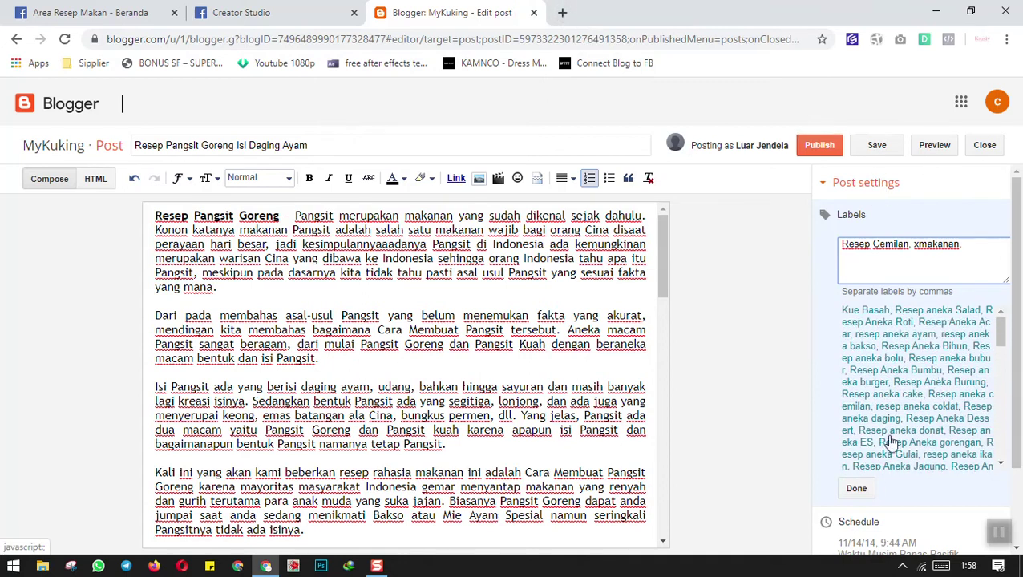
pyautogui.click(858, 490)
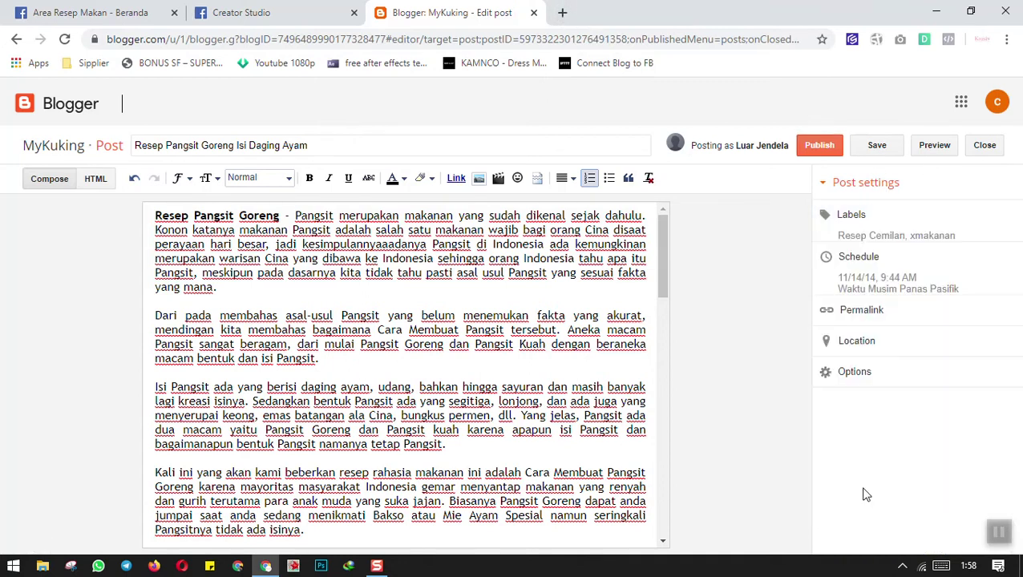
# Set the post's scheduled publishing date to May 22, 2020
pyautogui.click(829, 258)
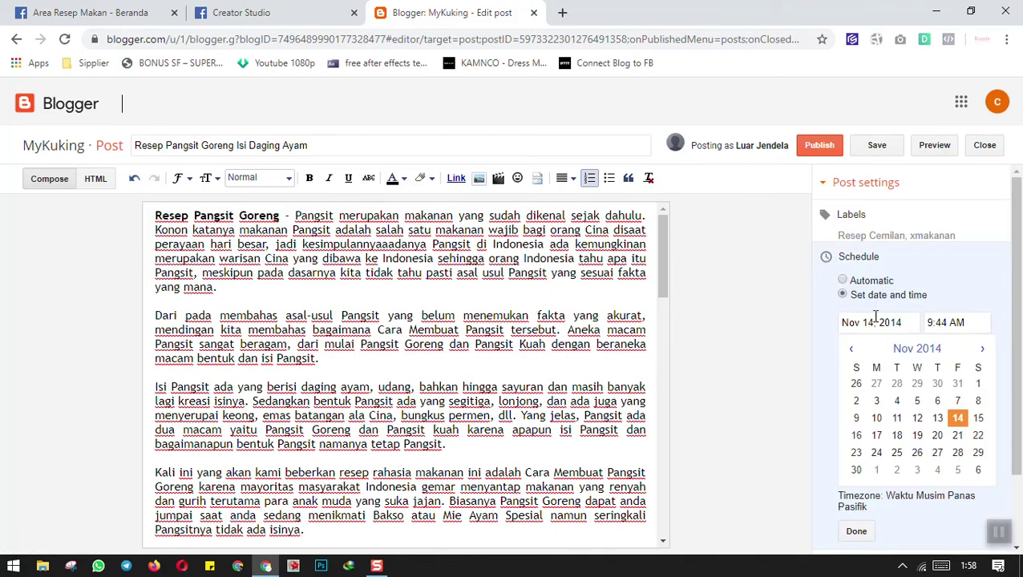
pyautogui.click(915, 324)
pyautogui.press('BackSpace')
pyautogui.press('BackSpace')
pyautogui.write('20')
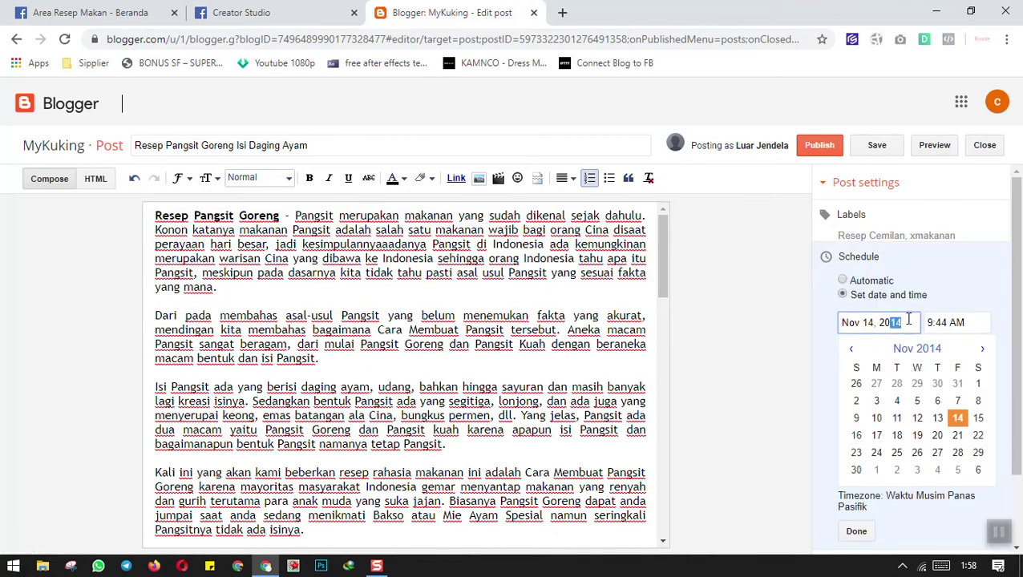
pyautogui.click(852, 350)
pyautogui.click(852, 351)
pyautogui.click(852, 351)
pyautogui.click(851, 351)
pyautogui.click(852, 351)
pyautogui.click(851, 350)
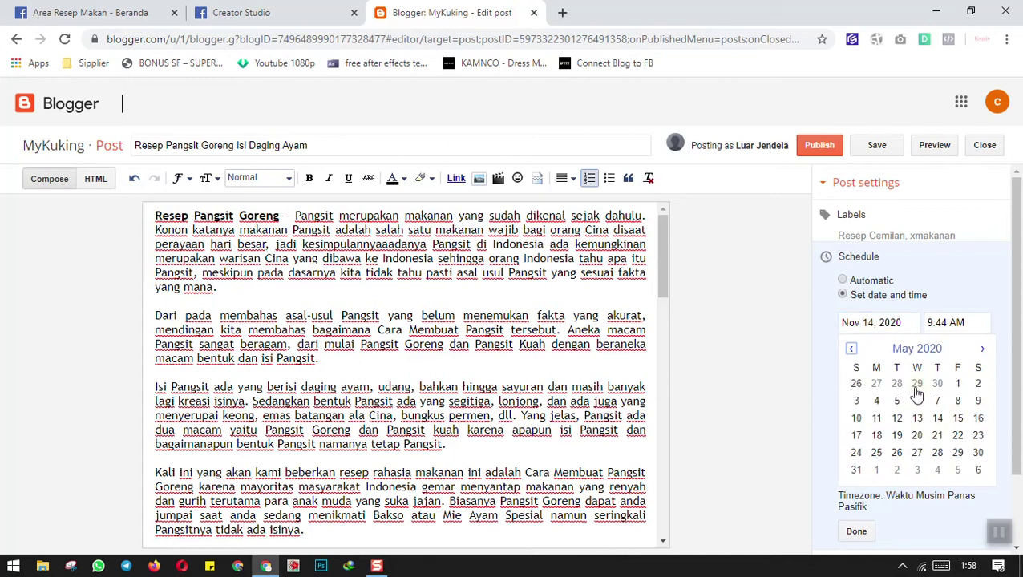
pyautogui.click(969, 566)
pyautogui.click(969, 566)
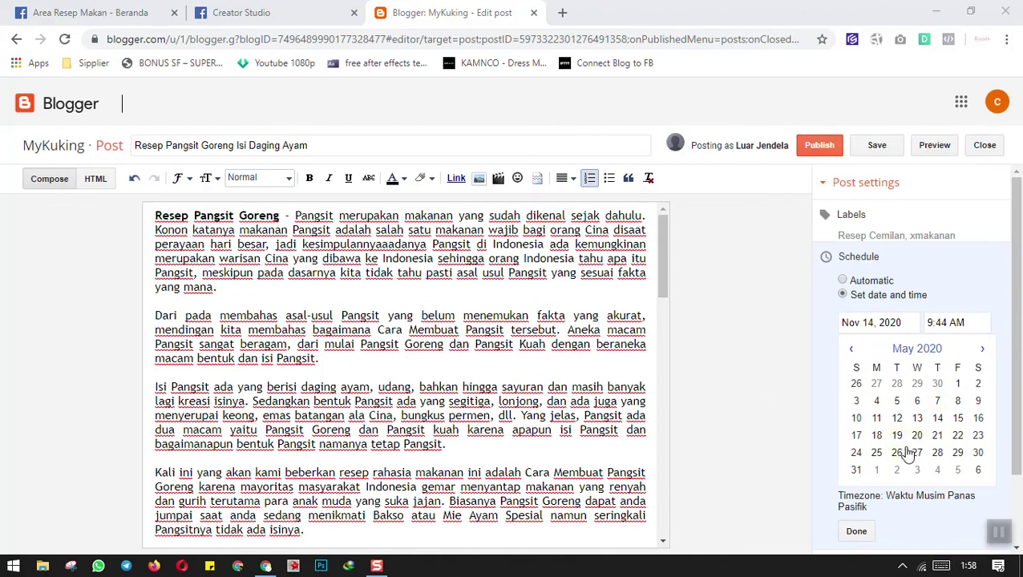
pyautogui.click(957, 436)
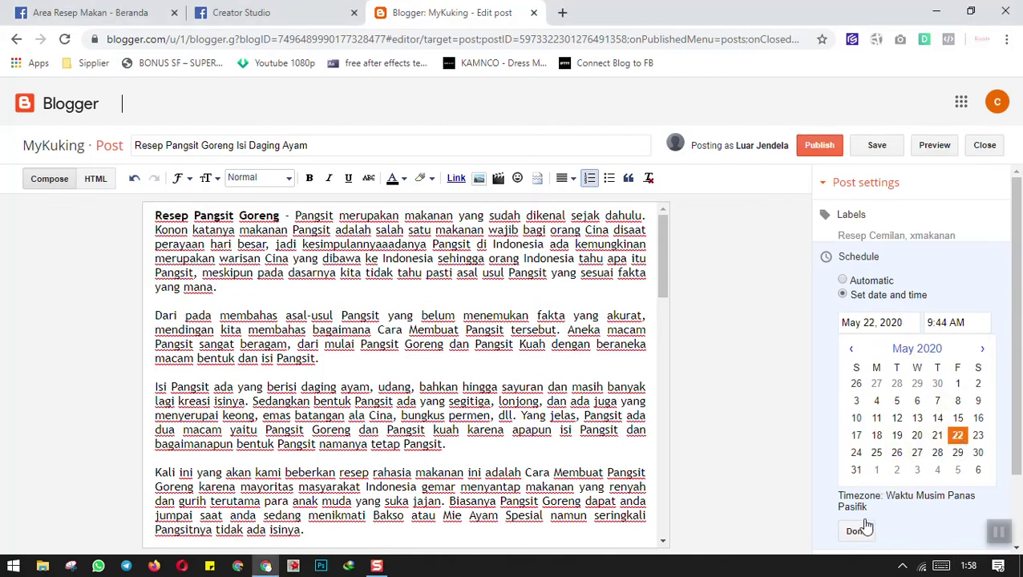
# Set the scheduled time to 9:00 AM, confirm the schedule, and save and publish the pangsit post
pyautogui.click(970, 323)
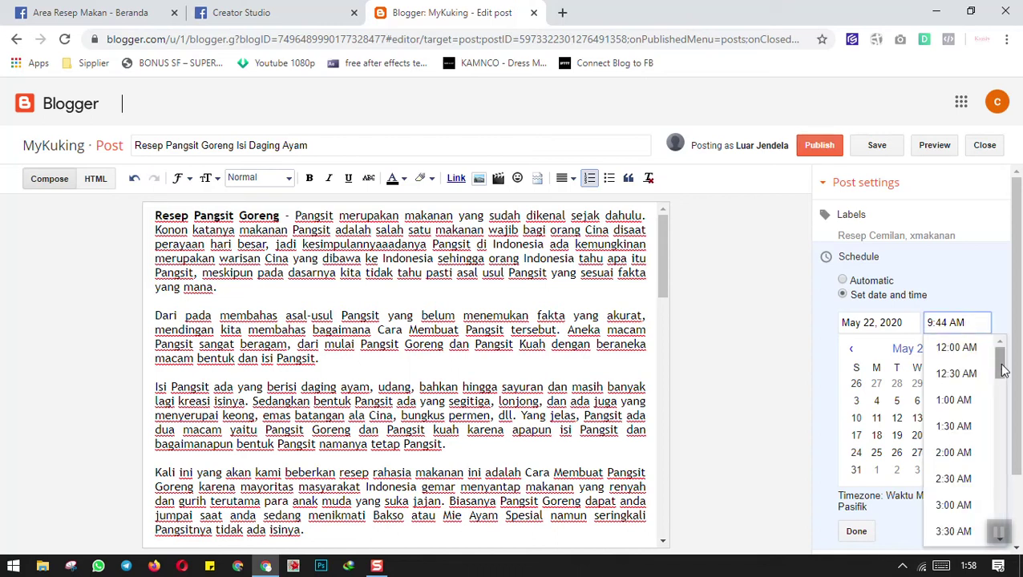
pyautogui.moveTo(1002, 369); pyautogui.dragTo(1000, 427)
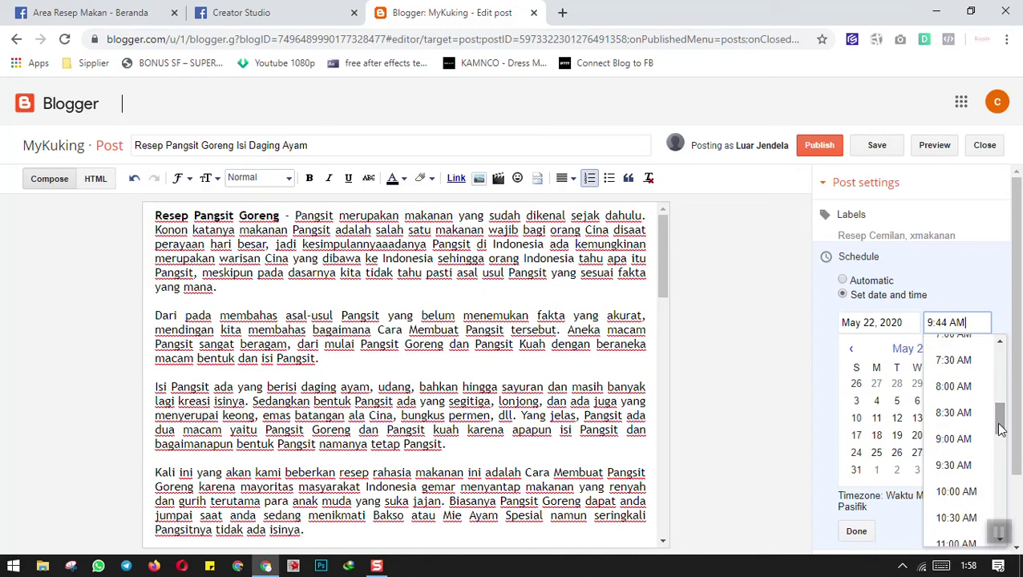
pyautogui.click(969, 440)
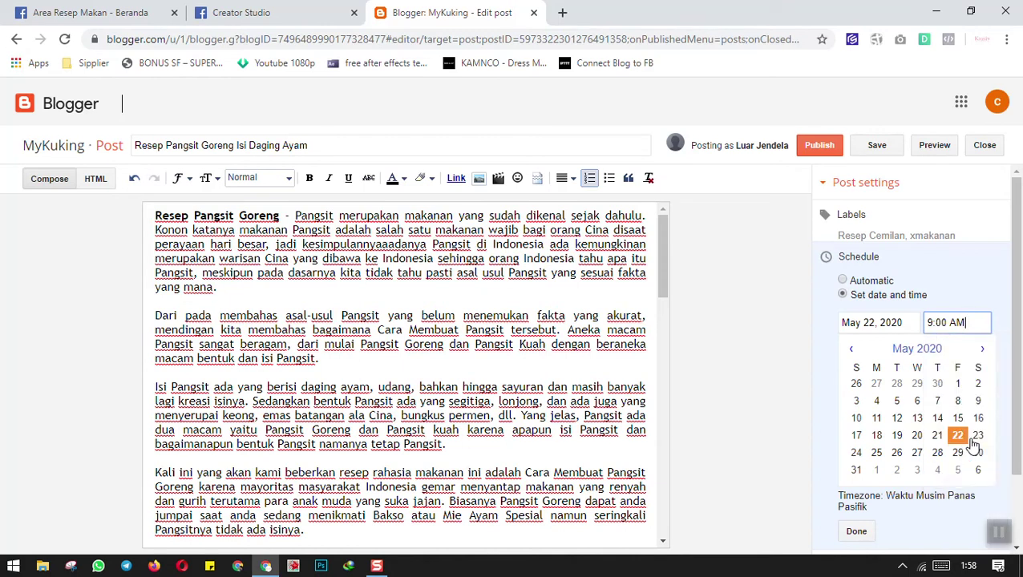
pyautogui.click(858, 532)
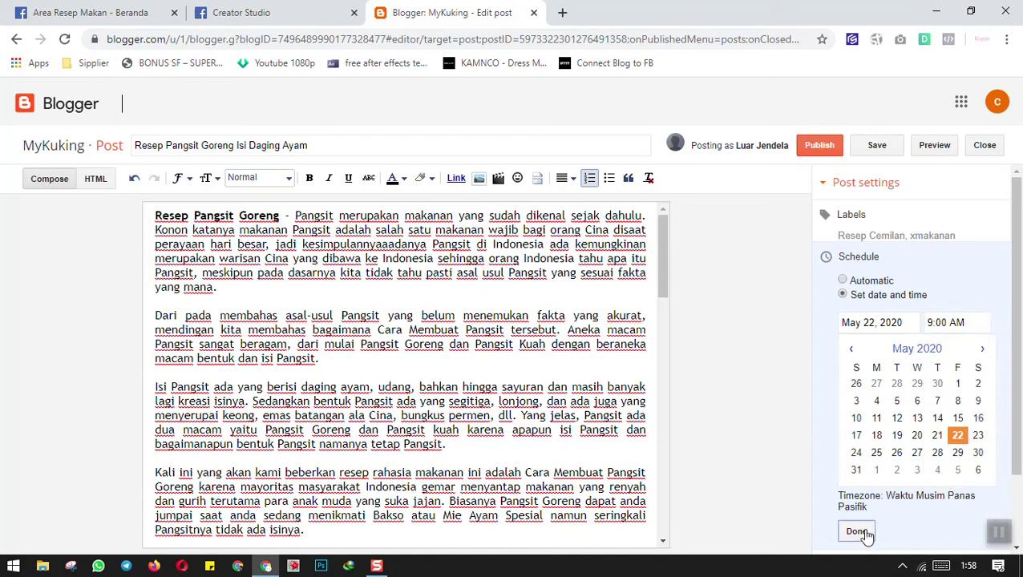
pyautogui.click(876, 146)
pyautogui.click(822, 151)
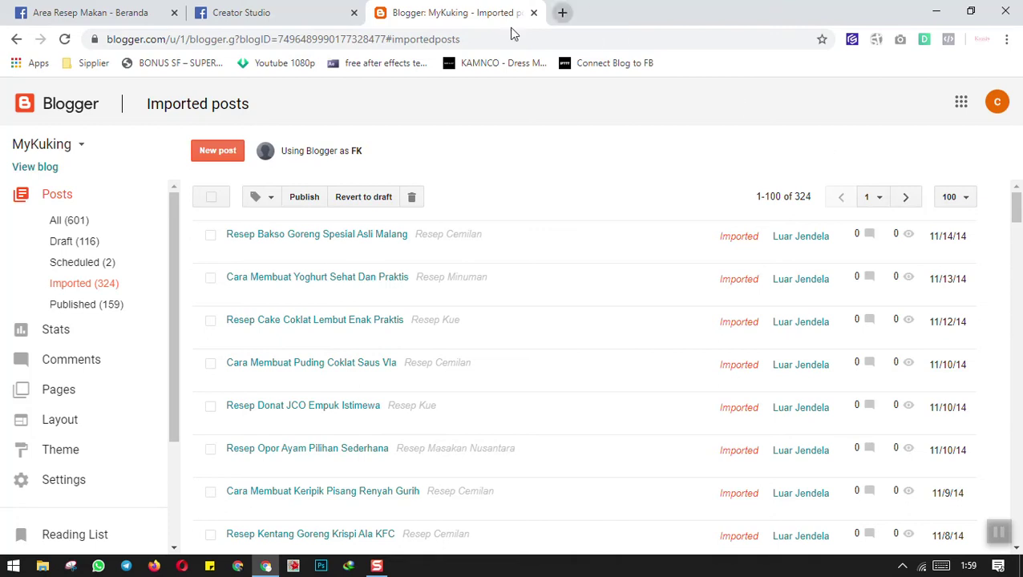
# Open the live blog and look over its address, latest recipe posts, popular posts and recipe categories
pyautogui.click(35, 166)
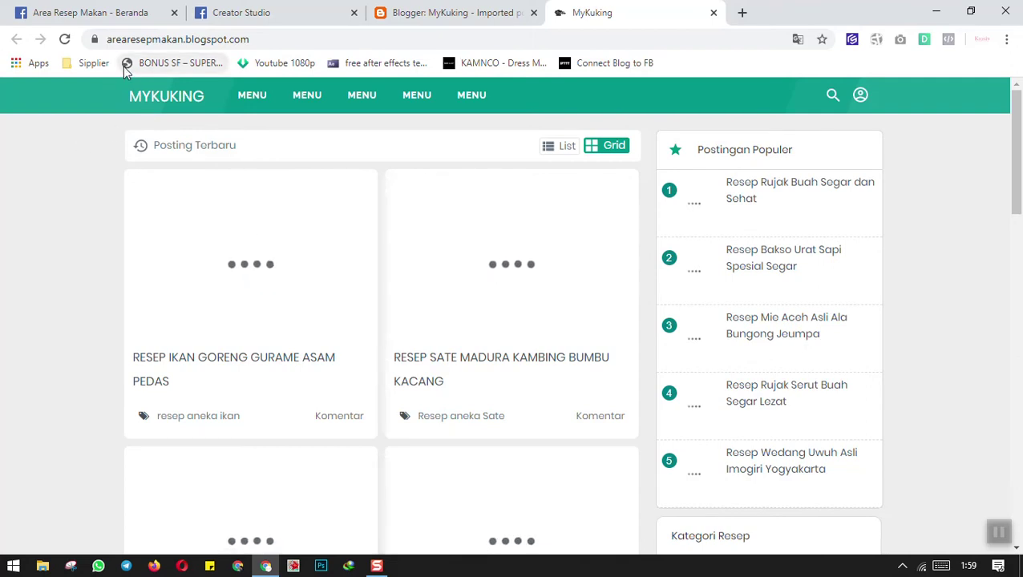
pyautogui.moveTo(107, 39); pyautogui.dragTo(253, 44)
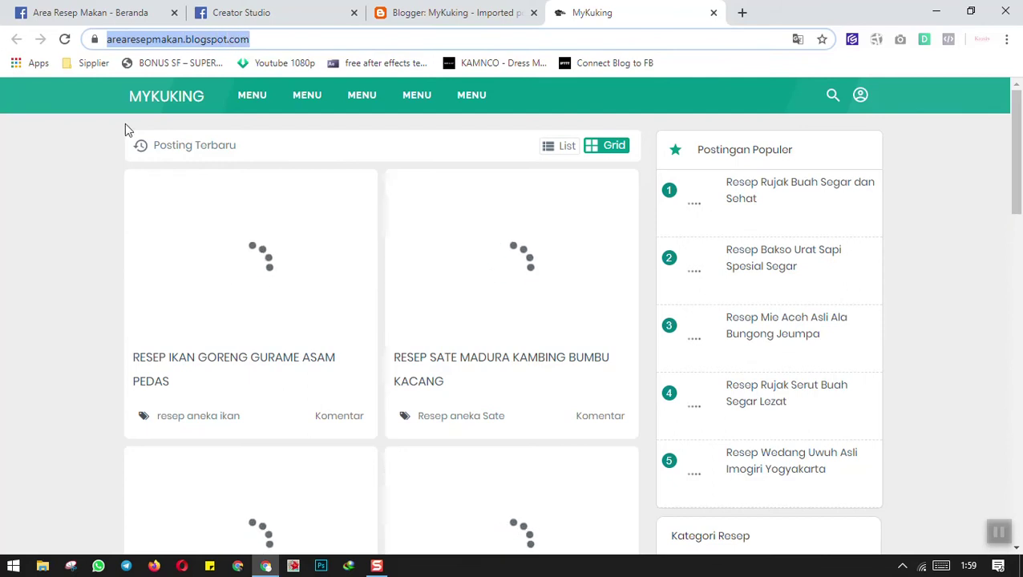
pyautogui.click(98, 172)
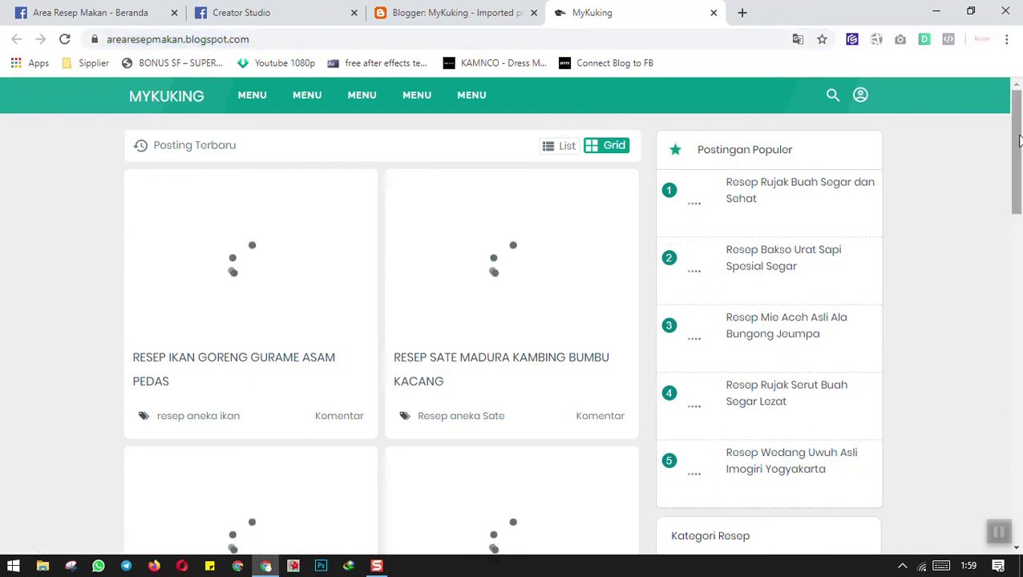
pyautogui.moveTo(1016, 130); pyautogui.dragTo(1017, 93)
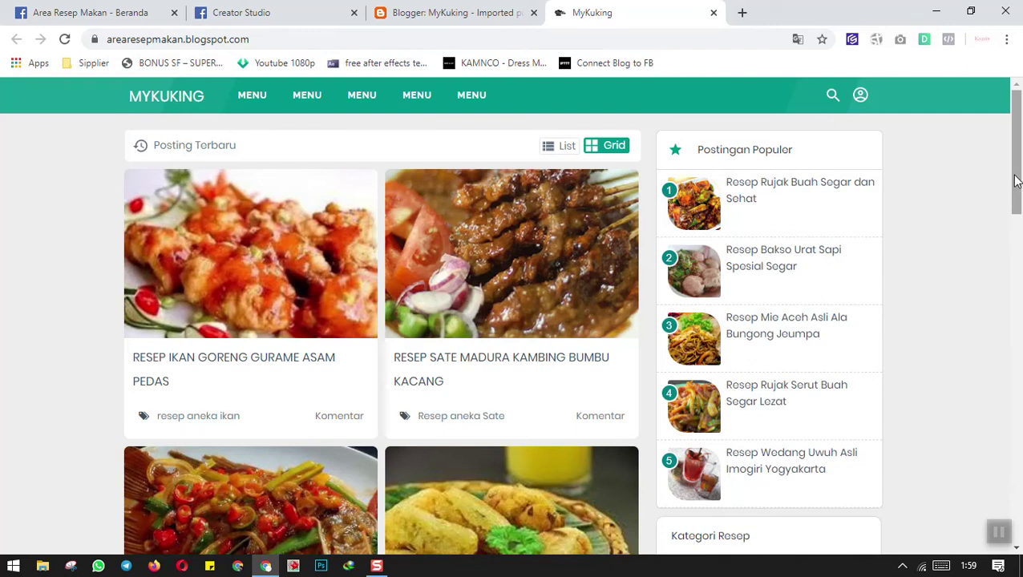
pyautogui.moveTo(1014, 178); pyautogui.dragTo(1013, 263)
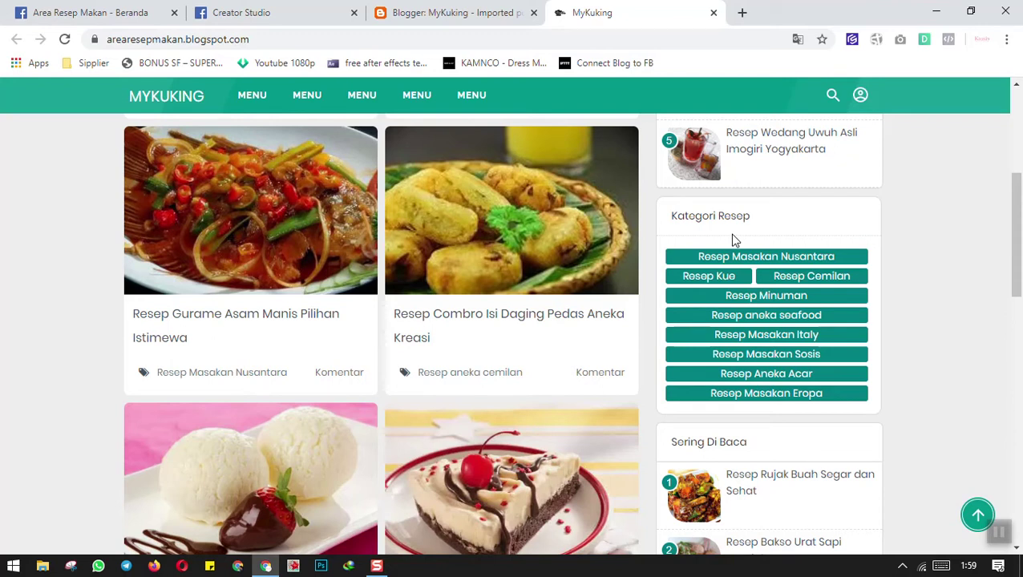
pyautogui.scroll(-1, 901, 332)
pyautogui.scroll(1, 900, 332)
pyautogui.scroll(6, 452, 375)
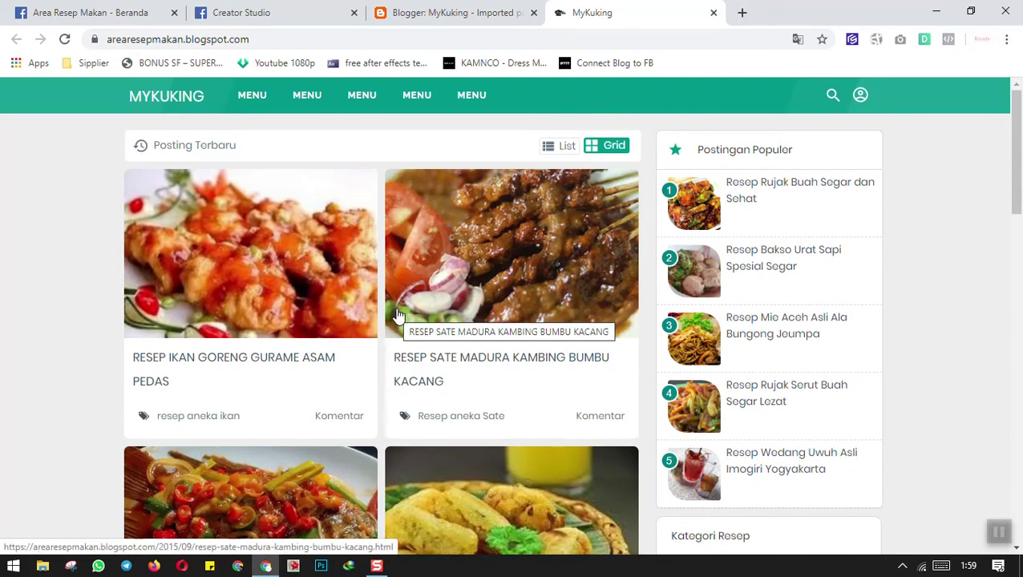
pyautogui.scroll(-4, 182, 293)
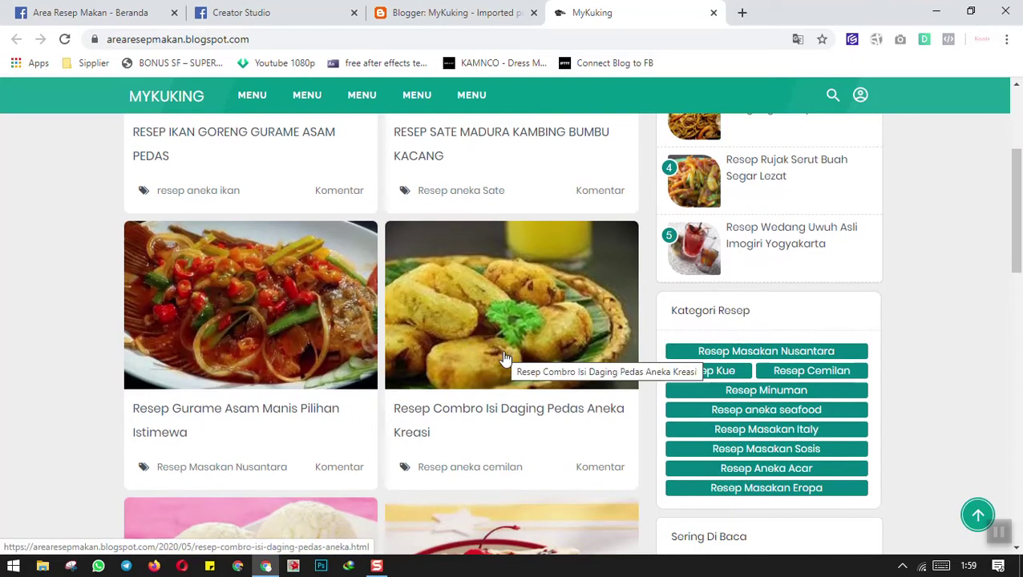
pyautogui.scroll(-1, 505, 359)
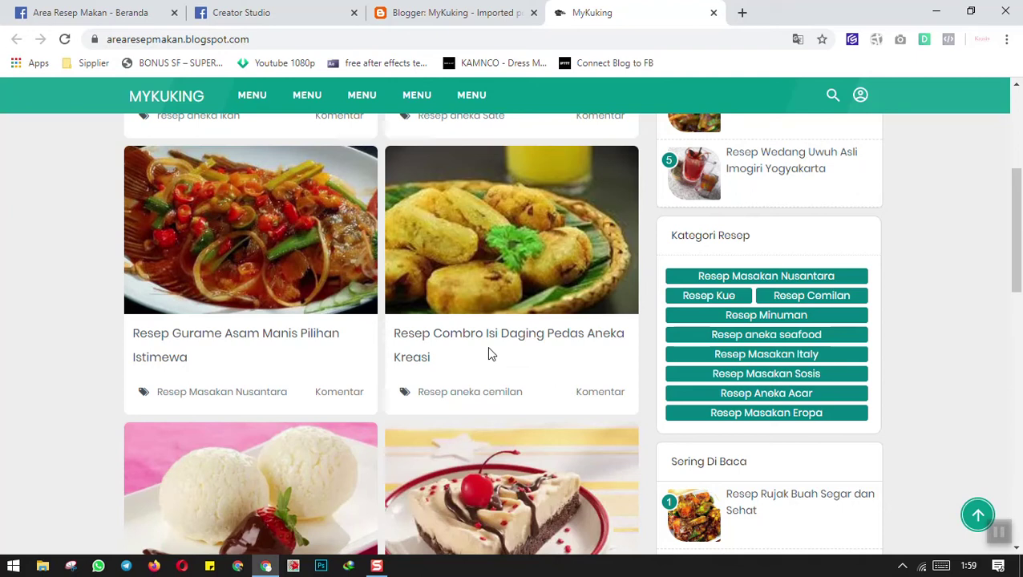
pyautogui.scroll(-3, 488, 349)
pyautogui.scroll(-1, 481, 353)
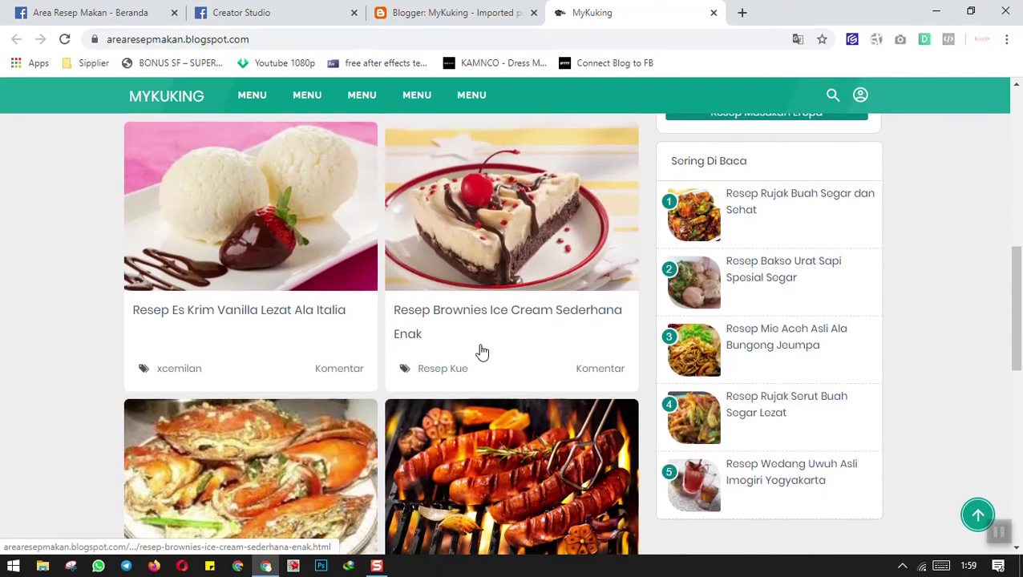
pyautogui.scroll(-1, 473, 343)
pyautogui.scroll(4, 481, 337)
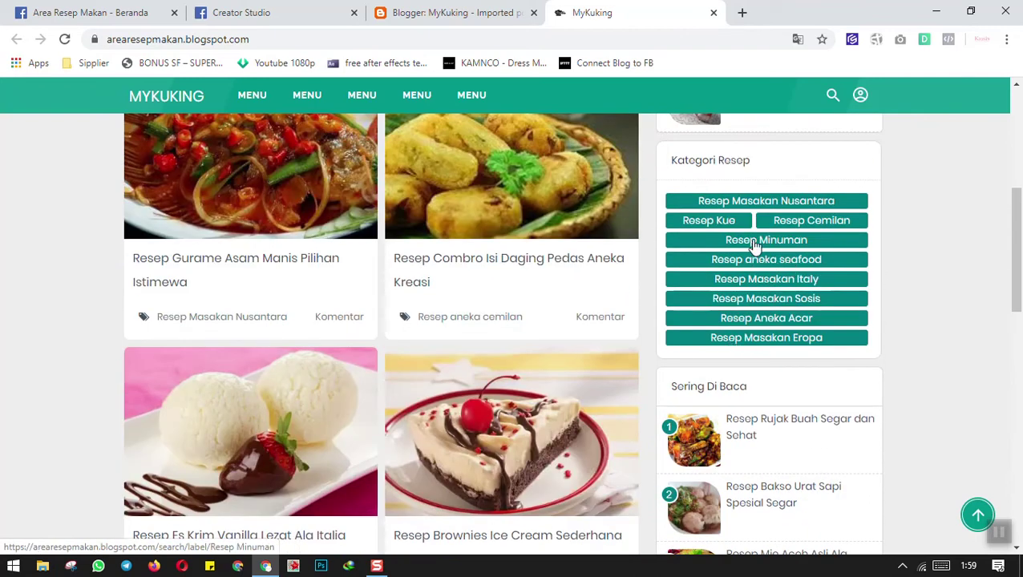
# Open the "Resep Minuman" category on the live blog, browse its recipe posts and return to the homepage
pyautogui.click(754, 244)
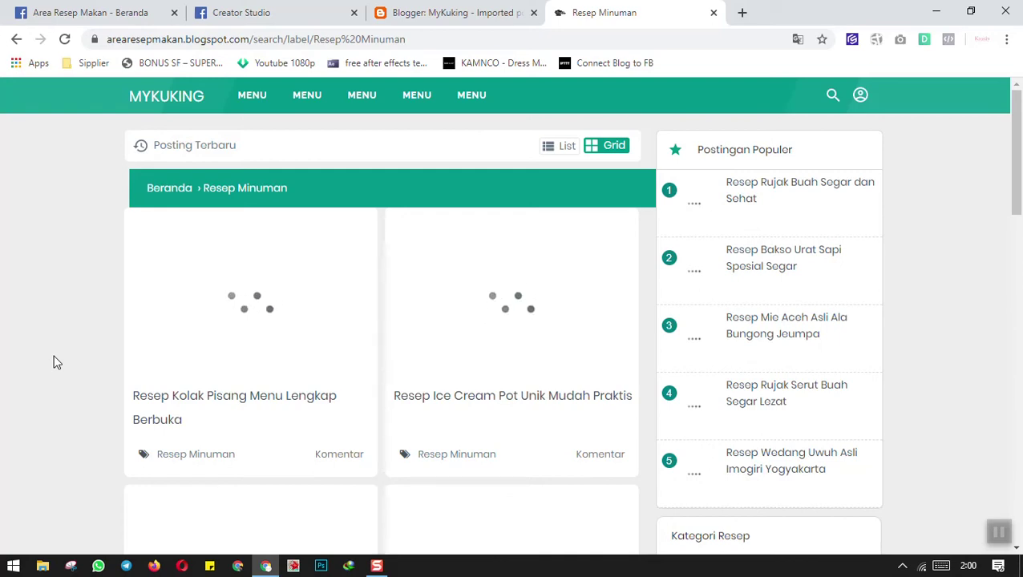
pyautogui.scroll(-3, 56, 362)
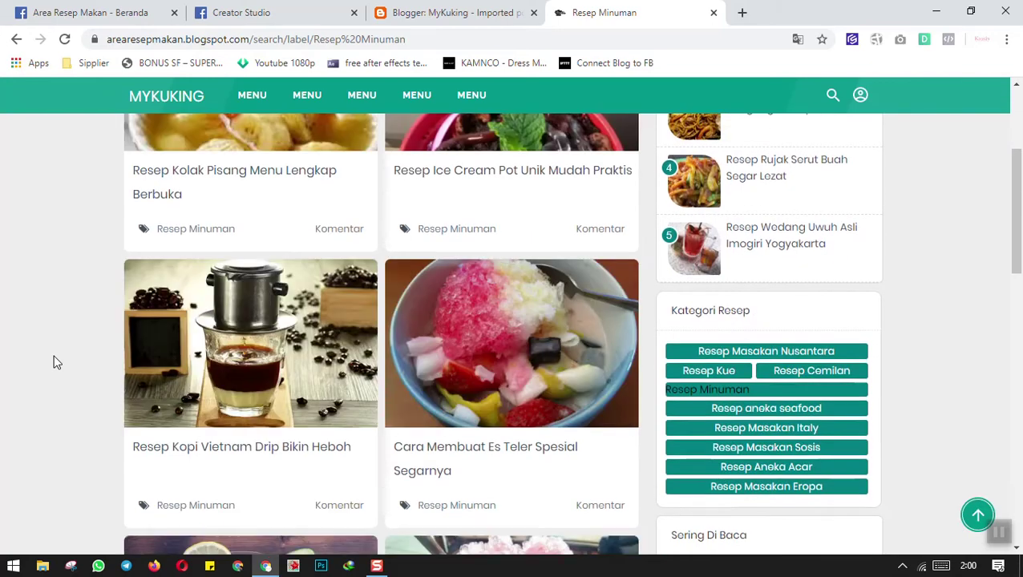
pyautogui.scroll(2, 56, 363)
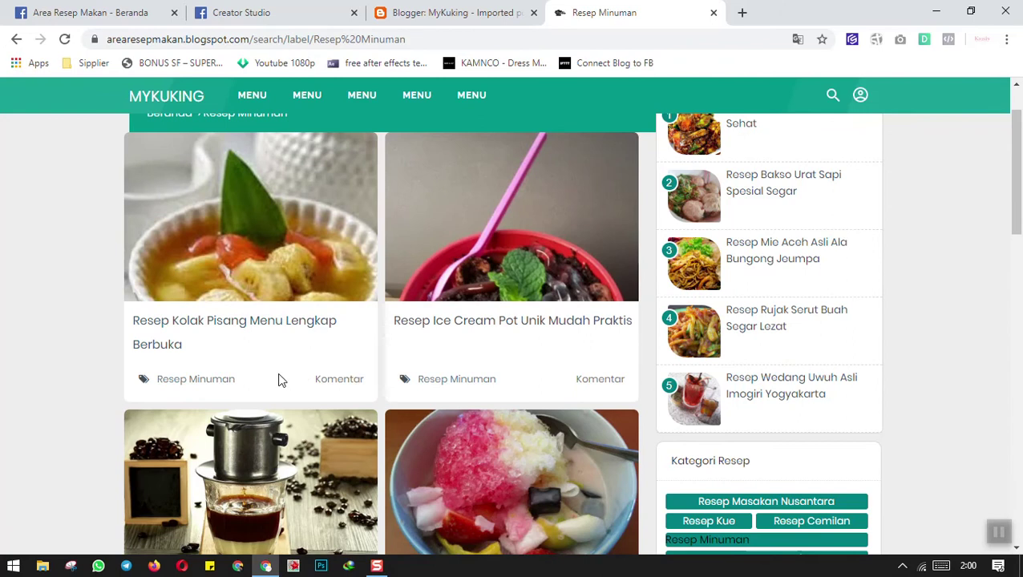
pyautogui.scroll(1, 240, 321)
pyautogui.scroll(-2, 228, 291)
pyautogui.scroll(1, 212, 318)
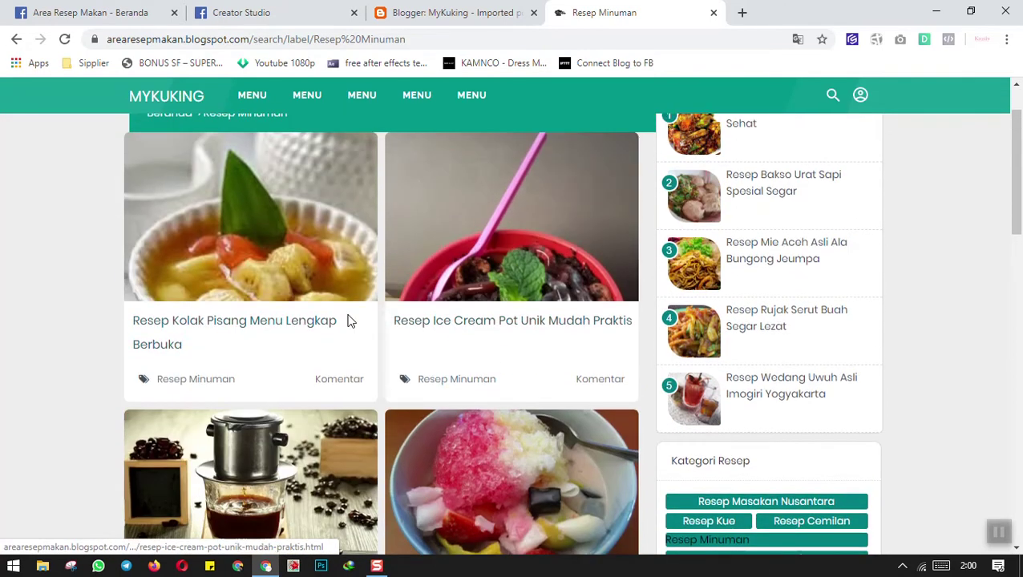
pyautogui.scroll(-2, 337, 345)
pyautogui.scroll(-4, 317, 342)
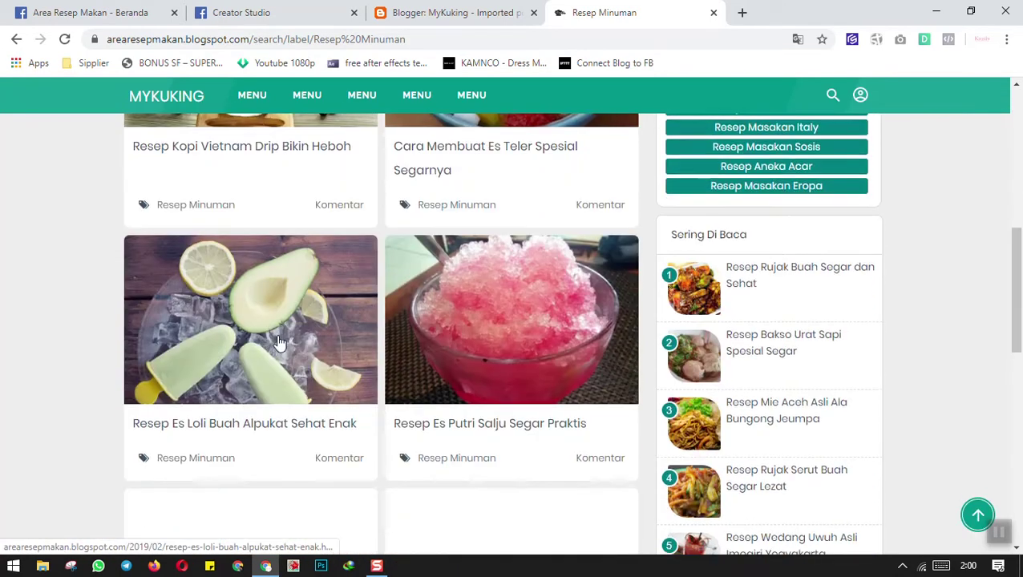
pyautogui.scroll(-7, 279, 343)
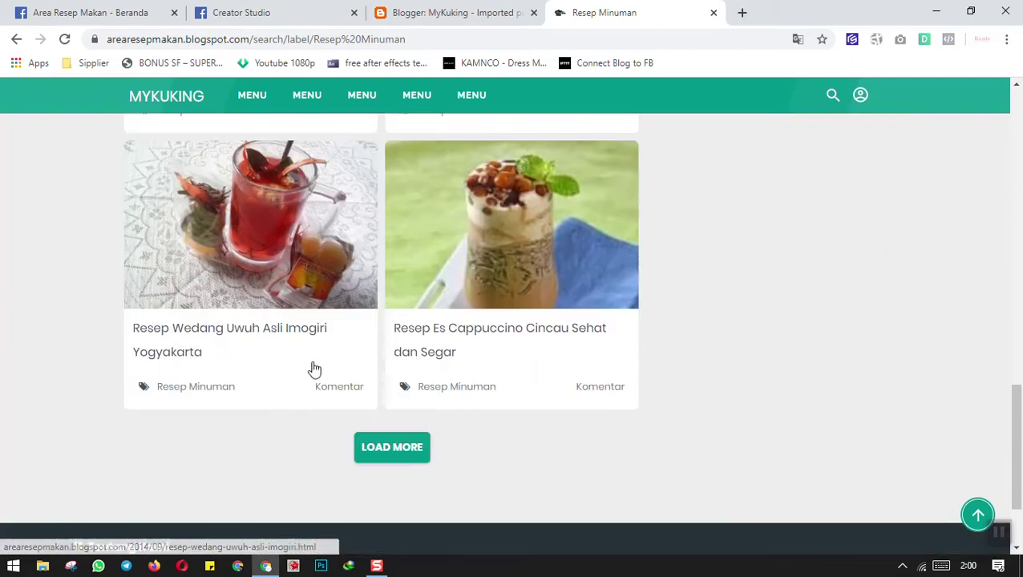
pyautogui.scroll(13, 315, 368)
pyautogui.scroll(1, 371, 379)
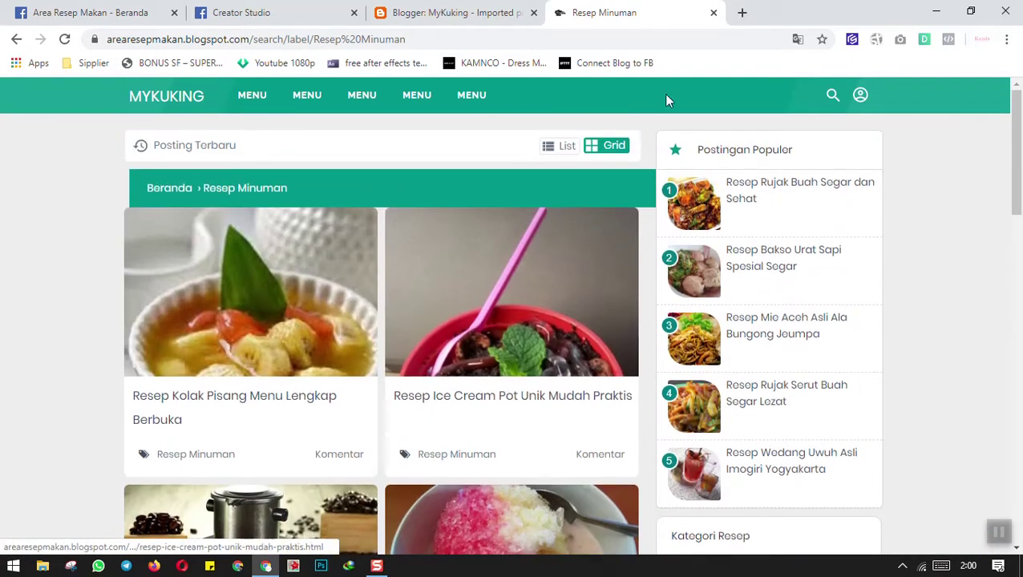
pyautogui.click(161, 106)
# Return to the blog's imported posts in Blogger and switch the dashboard to the new Blogger interface
pyautogui.click(451, 12)
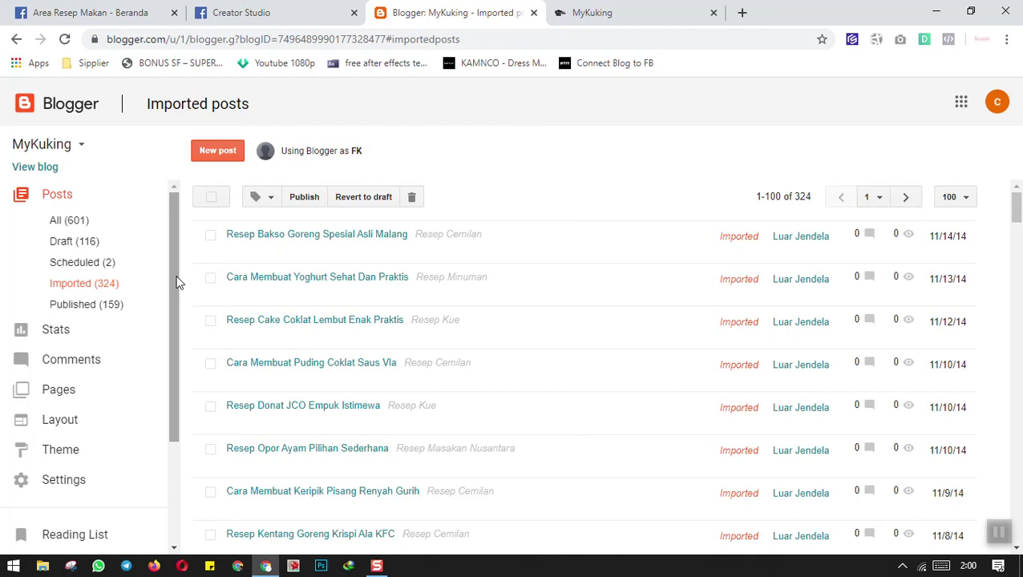
pyautogui.moveTo(176, 282); pyautogui.dragTo(172, 258)
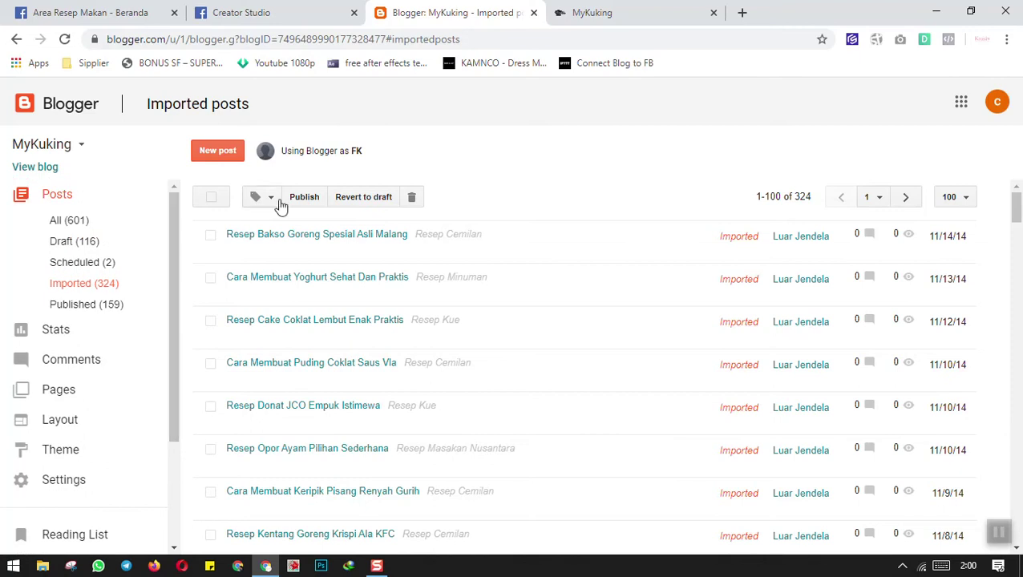
pyautogui.scroll(-3, 132, 331)
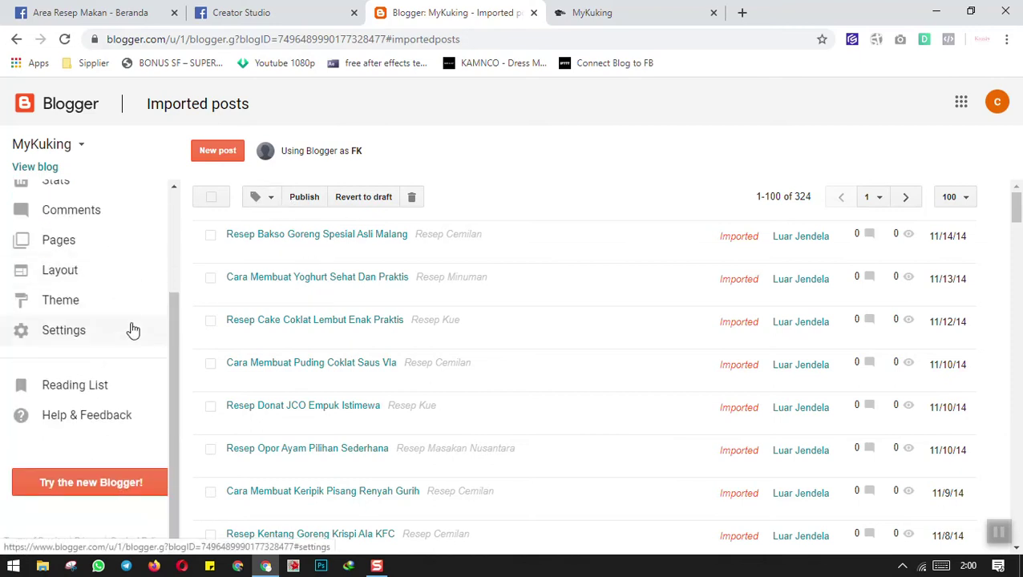
pyautogui.click(91, 484)
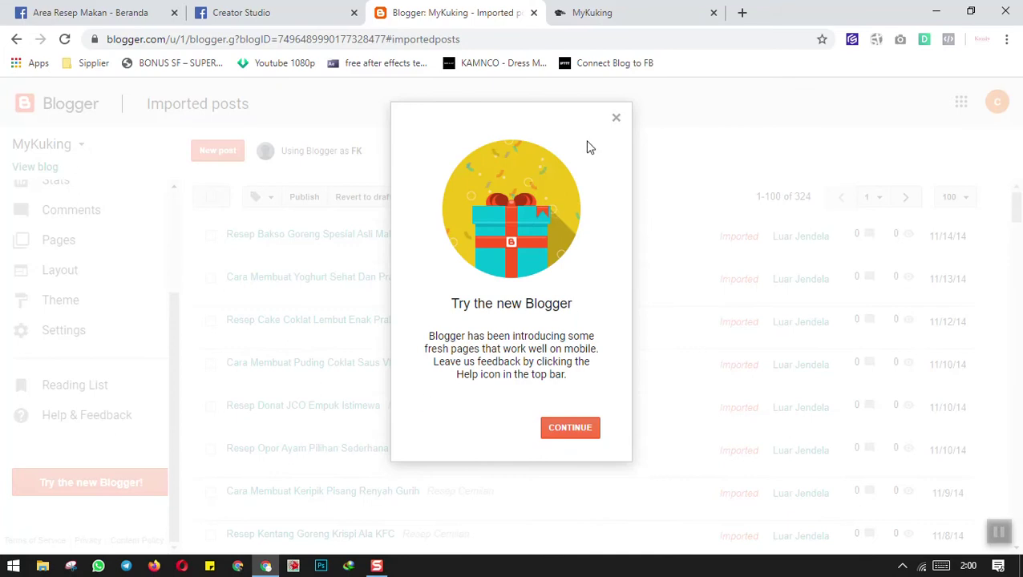
pyautogui.click(616, 119)
pyautogui.click(100, 484)
pyautogui.click(584, 430)
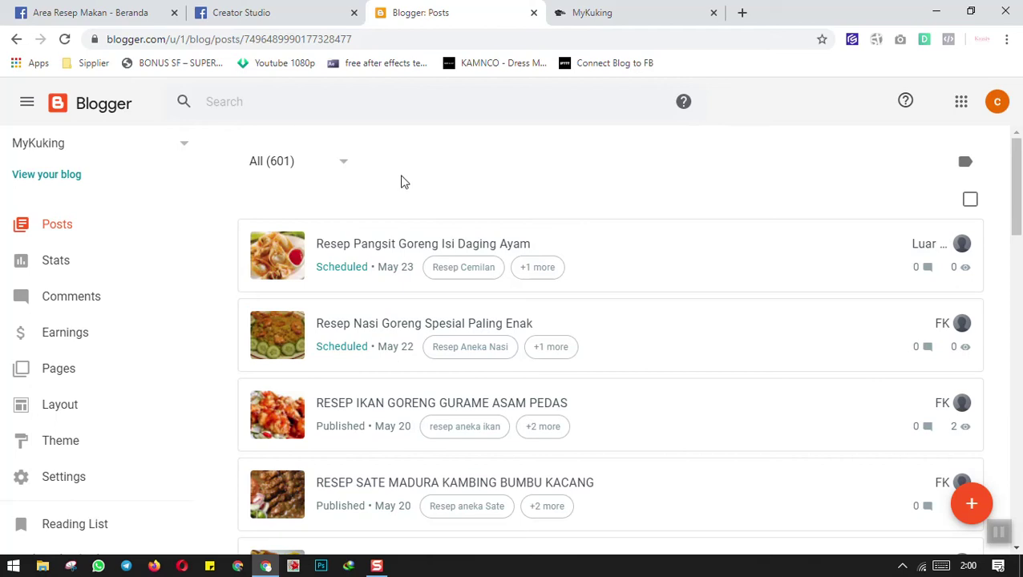
# Examine the post status filter options of the posts list in the new interface, leaving the filter on All
pyautogui.click(82, 229)
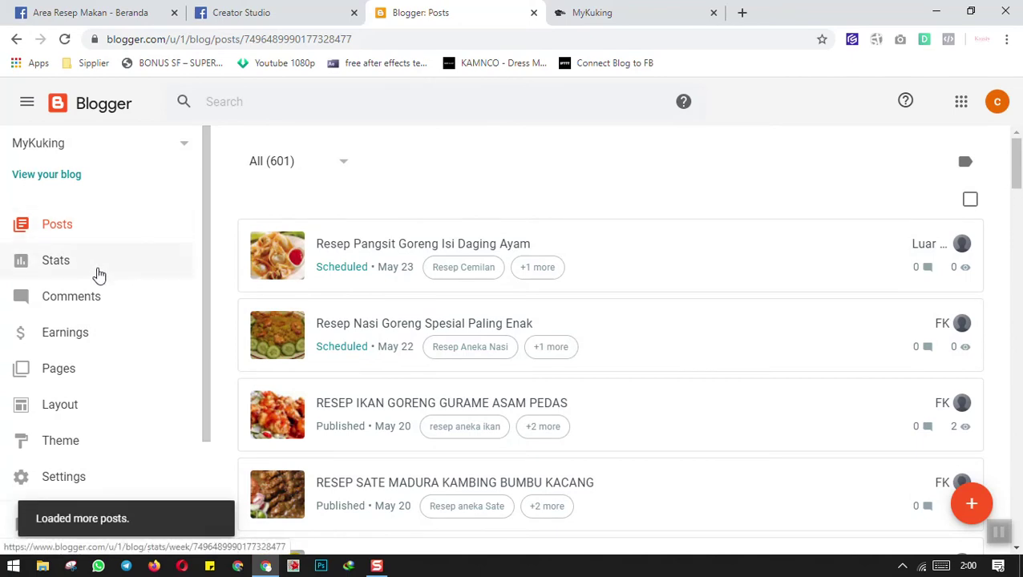
pyautogui.click(344, 165)
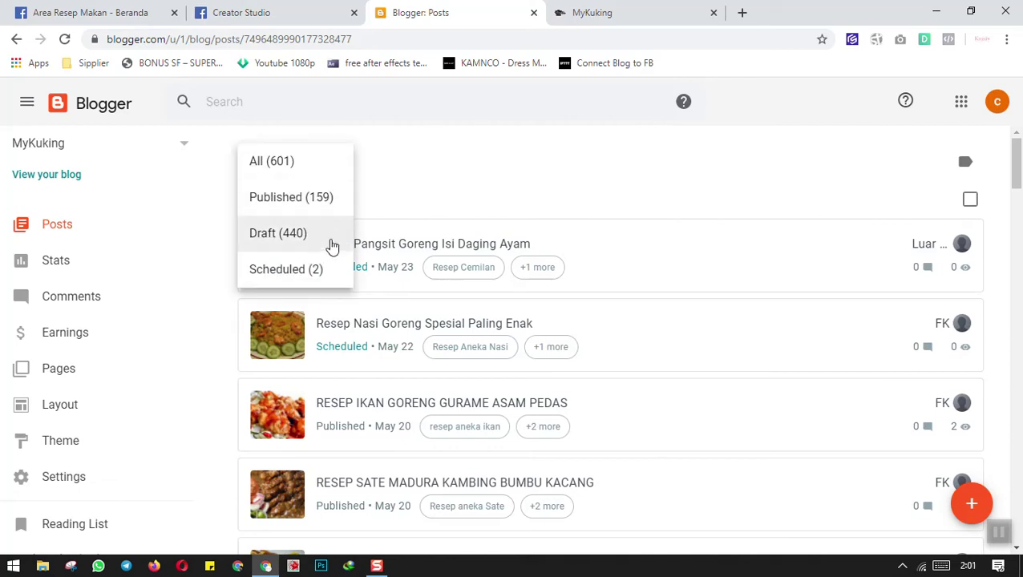
pyautogui.click(416, 171)
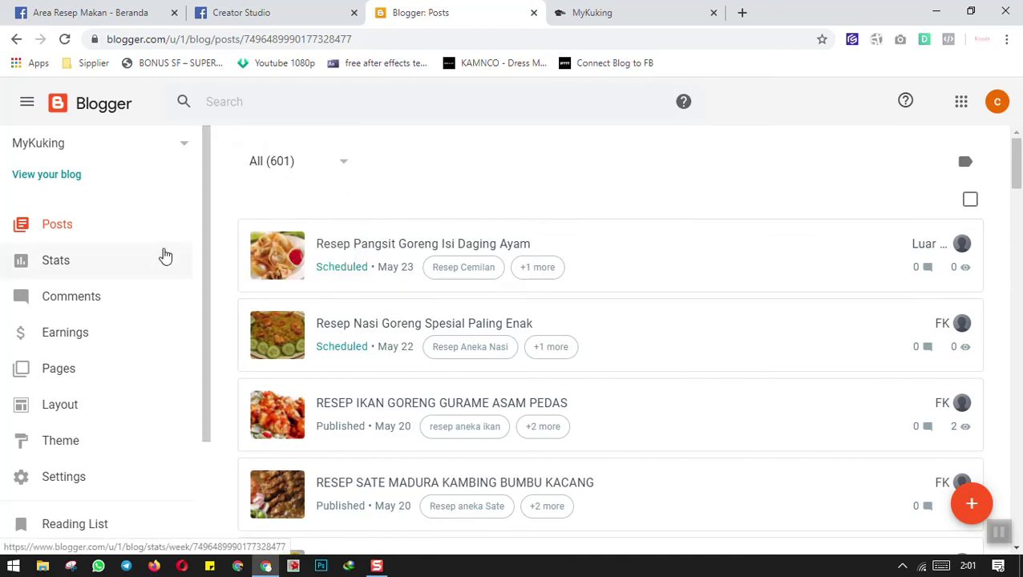
# Filter the posts list to drafts only and look through the draft recipe posts
pyautogui.click(344, 166)
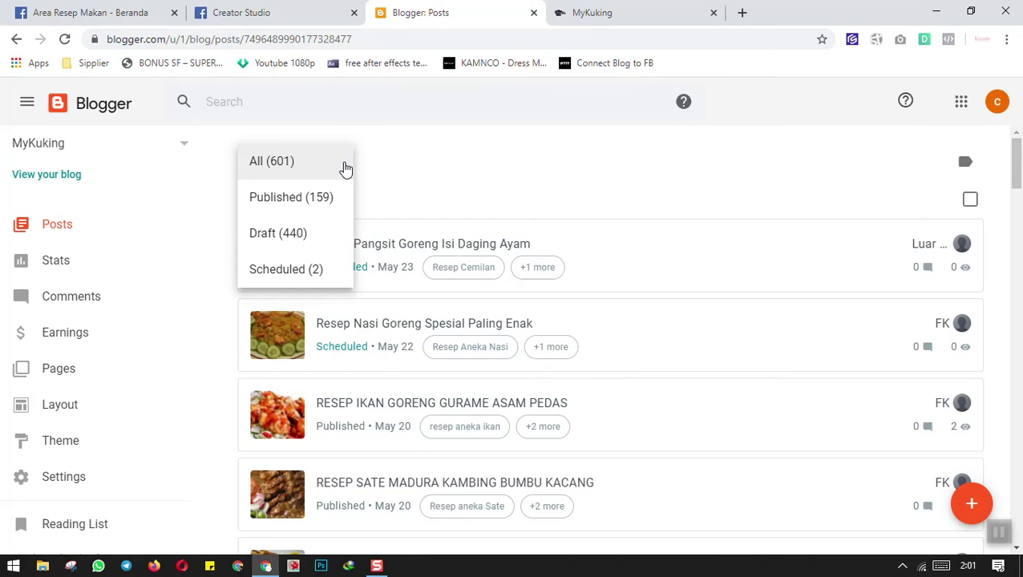
pyautogui.click(301, 239)
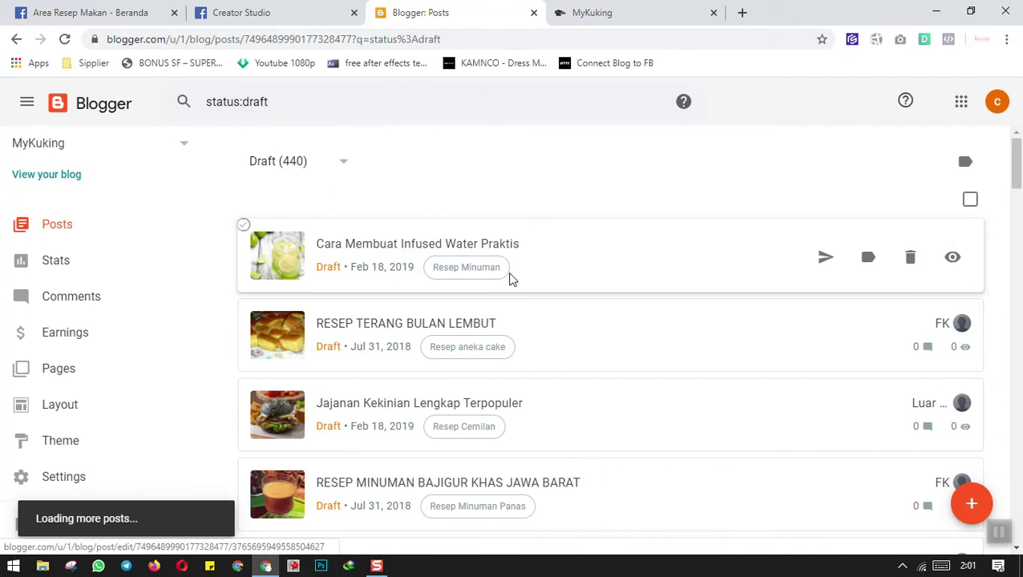
pyautogui.scroll(-2, 525, 279)
pyautogui.scroll(-5, 526, 278)
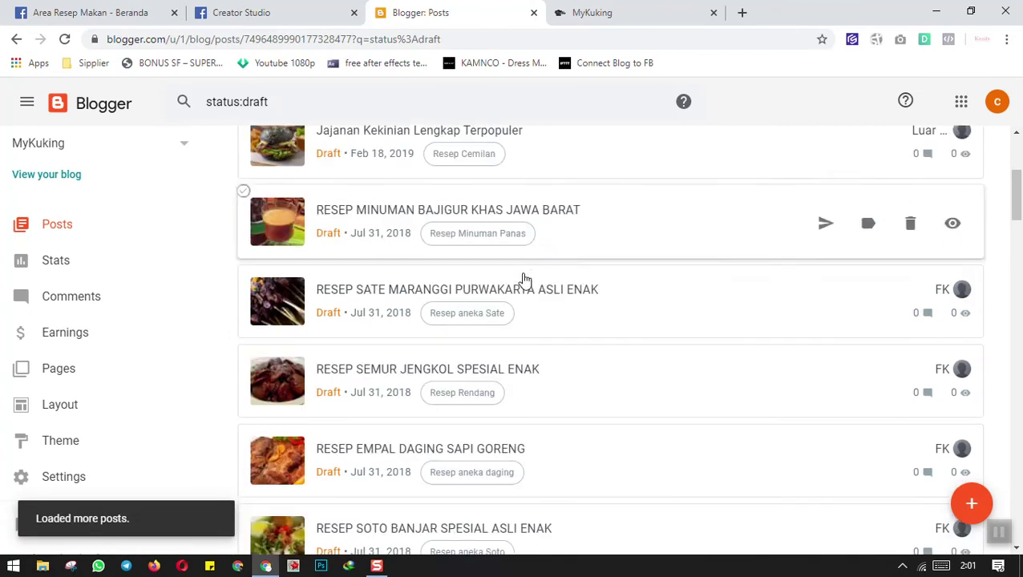
pyautogui.scroll(7, 525, 278)
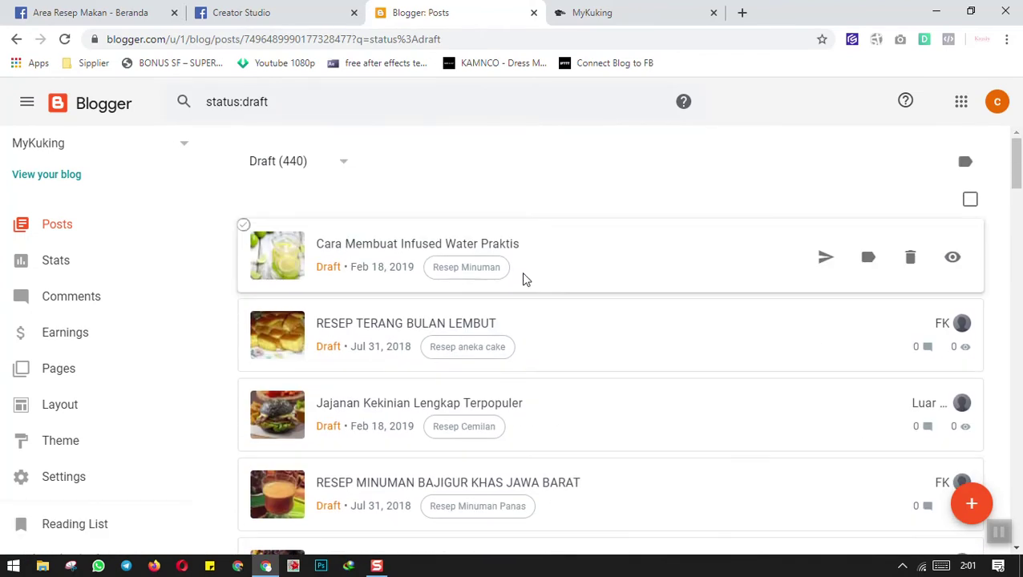
pyautogui.scroll(-10, 525, 278)
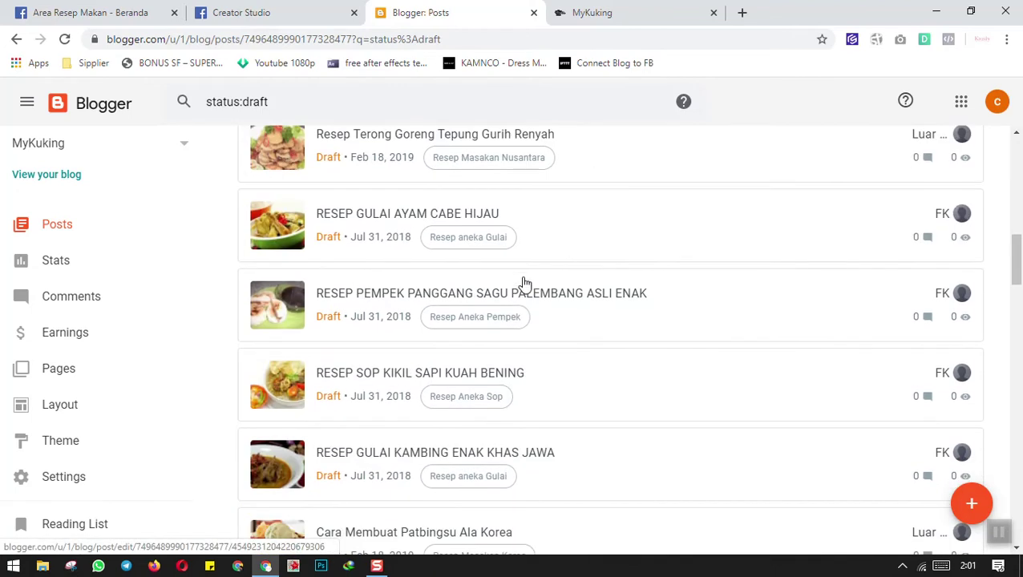
pyautogui.scroll(-3, 520, 284)
pyautogui.scroll(15, 397, 290)
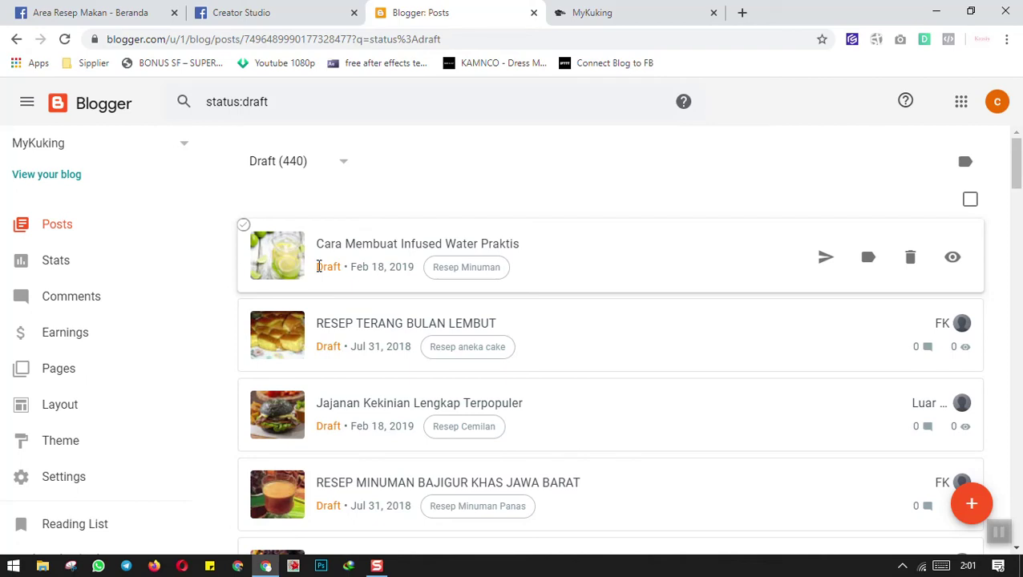
# Open the draft post "RESEP PEMPEK PANGGANG SAGU PALEMBANG ASLI ENAK" for editing
pyautogui.scroll(-2, 319, 267)
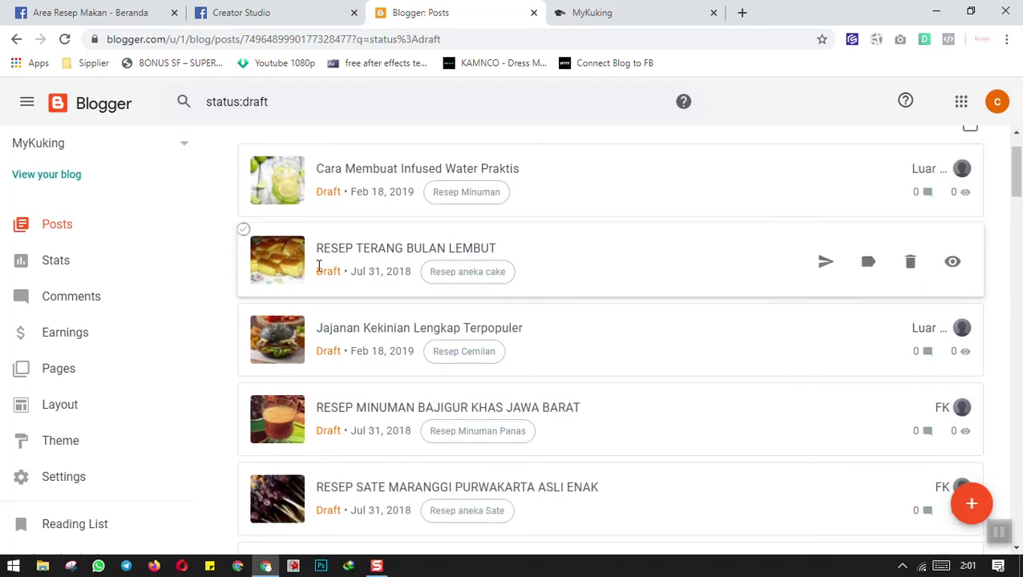
pyautogui.scroll(-3, 360, 275)
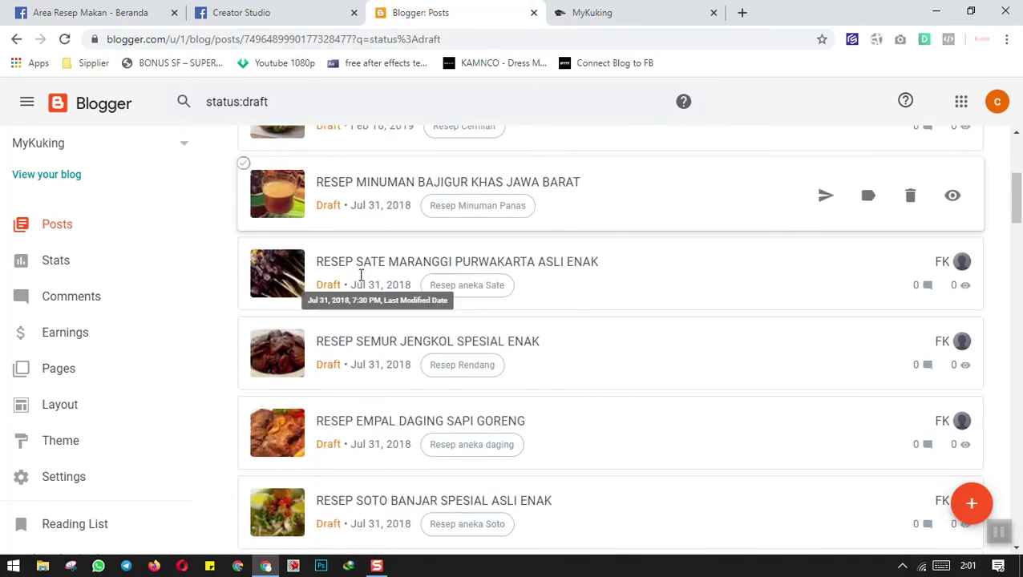
pyautogui.scroll(-4, 422, 418)
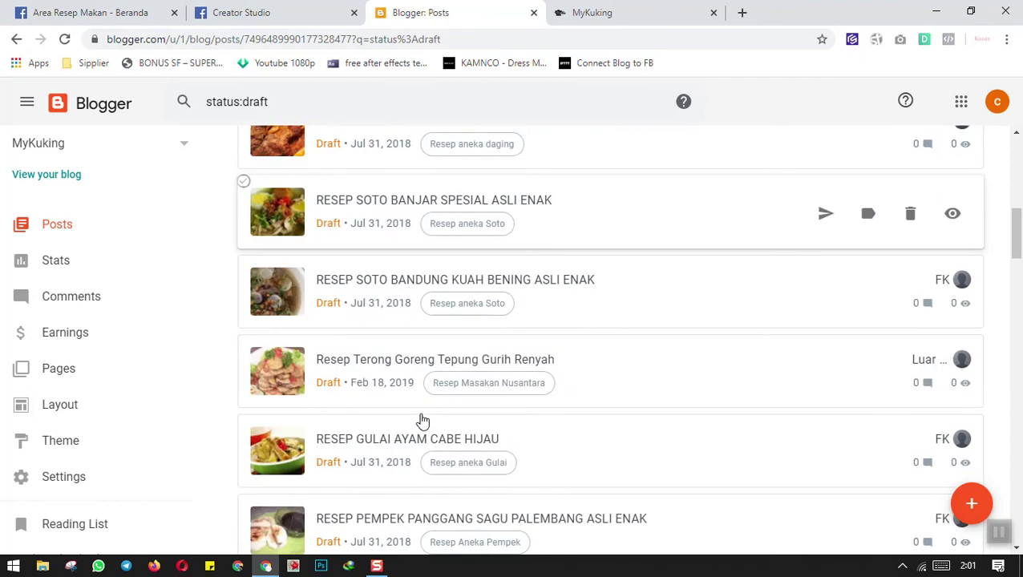
pyautogui.scroll(-2, 423, 419)
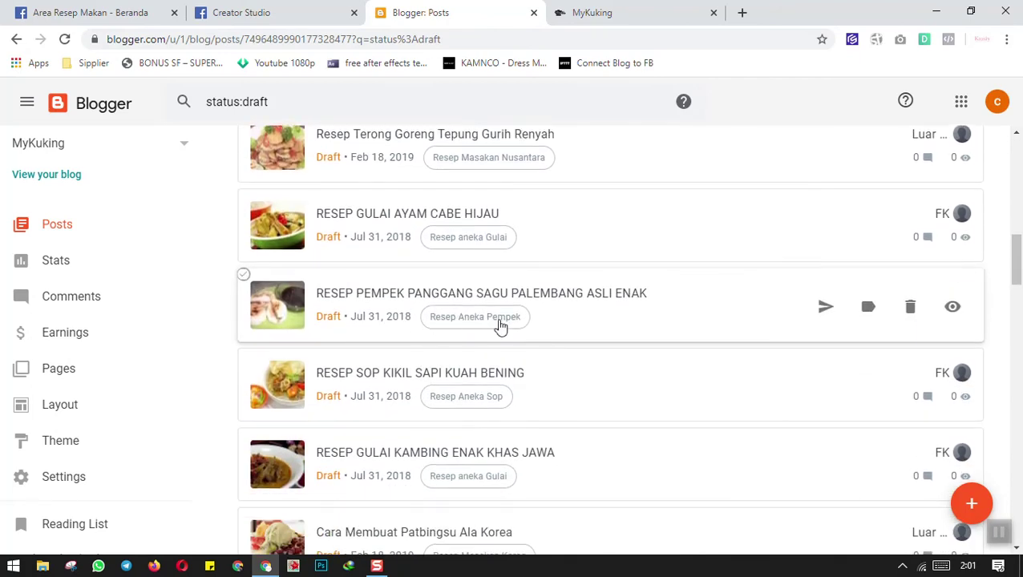
pyautogui.click(371, 298)
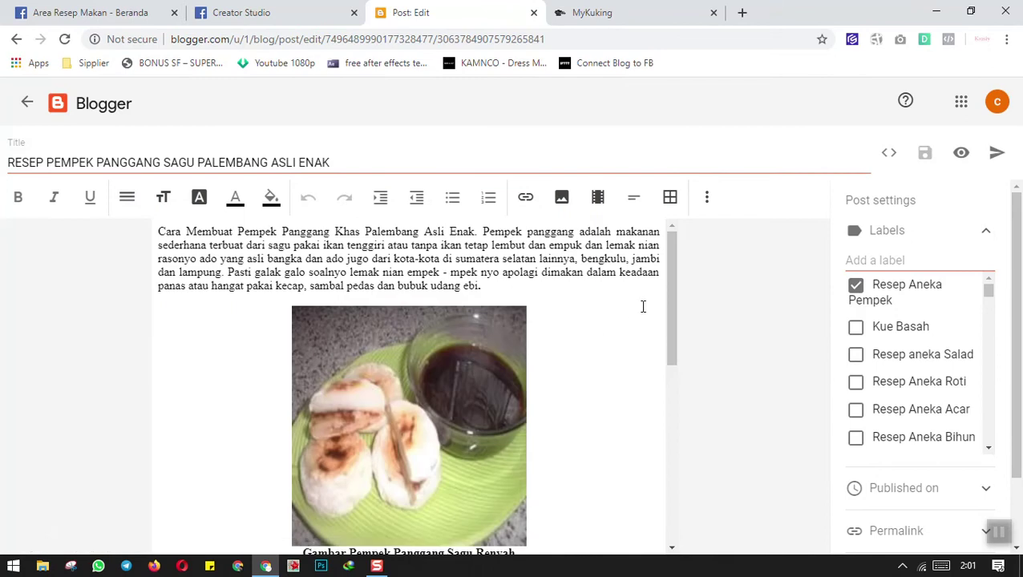
# Rewrite the post title in title case as "Resep Pempek Panggang Sagu Palembang Asli Enak"
pyautogui.click(405, 161)
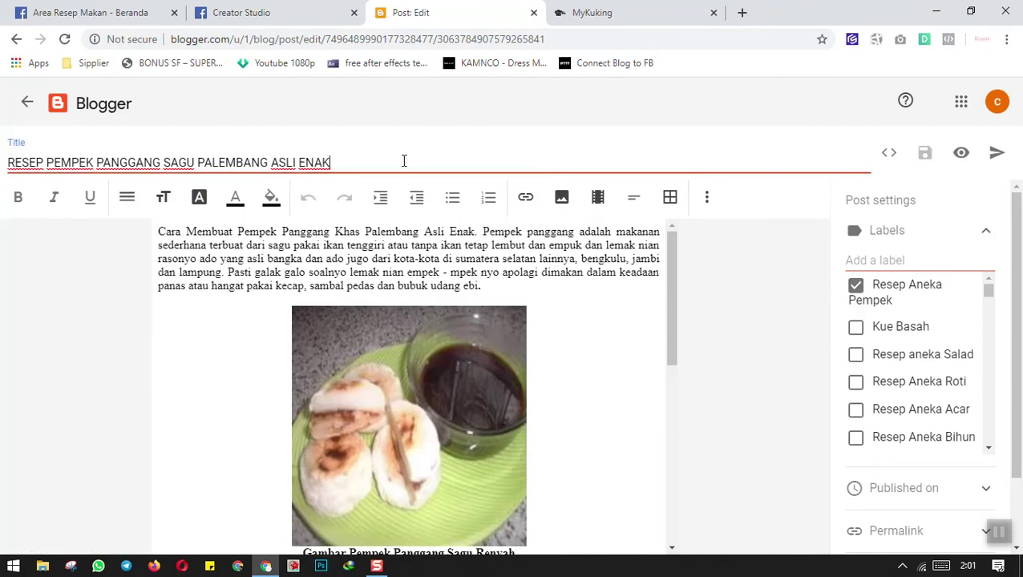
pyautogui.hotkey('ctrl', 'shift', 'Right')
pyautogui.write('esep')
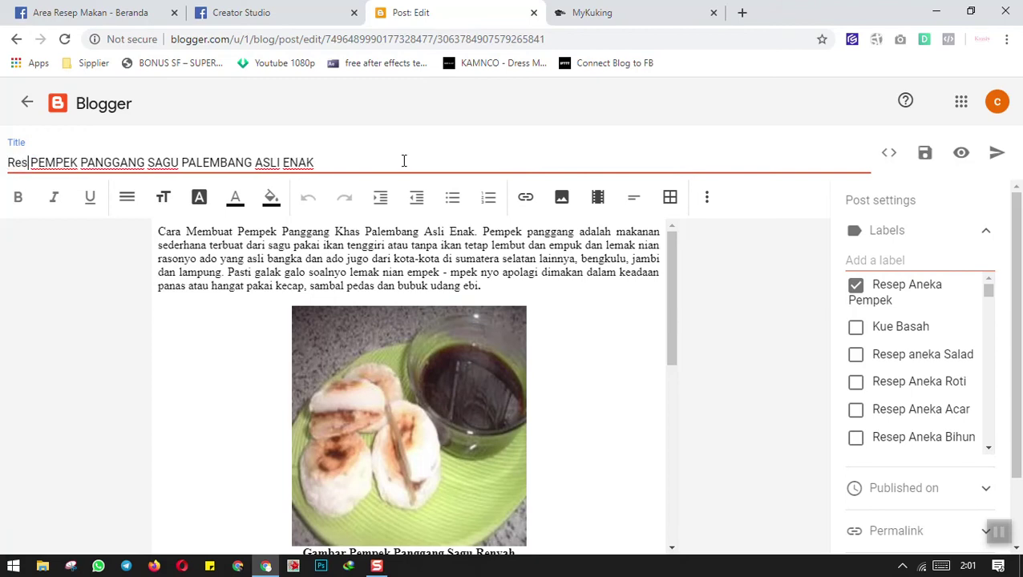
pyautogui.hotkey('ctrl', 'shift', 'Right')
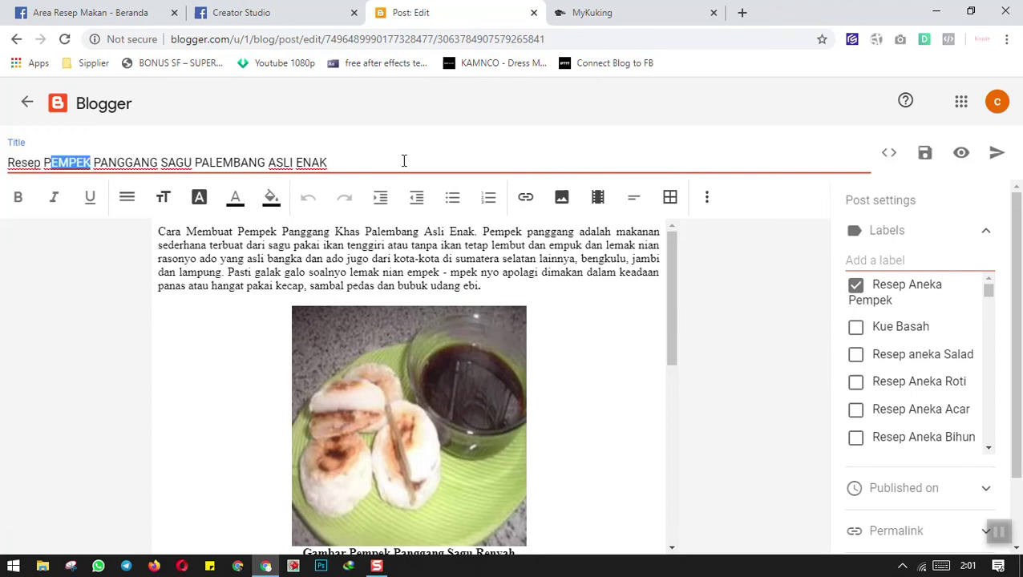
pyautogui.write('empek')
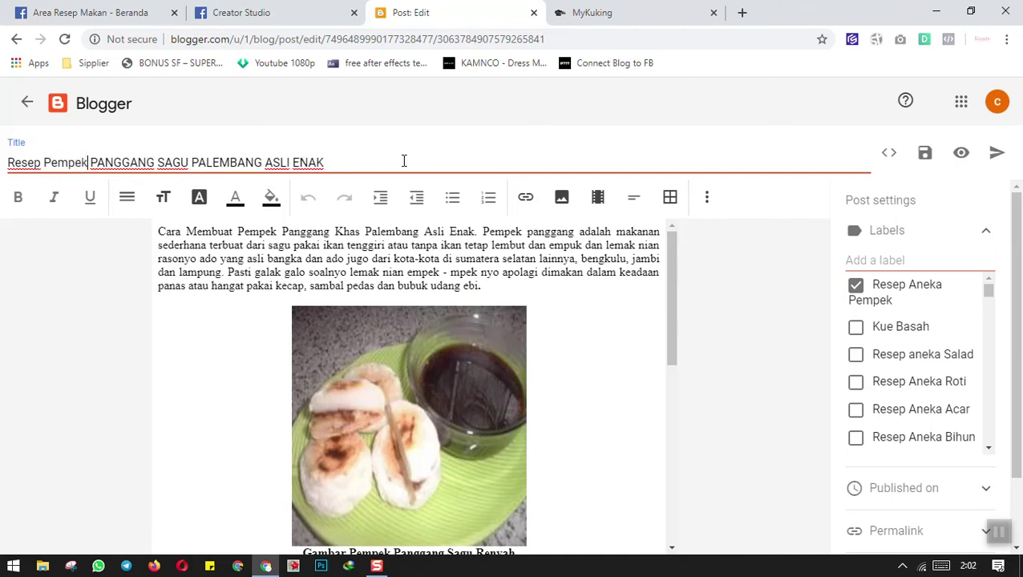
pyautogui.hotkey('ctrl', 'shift', 'Right')
pyautogui.write('angga')
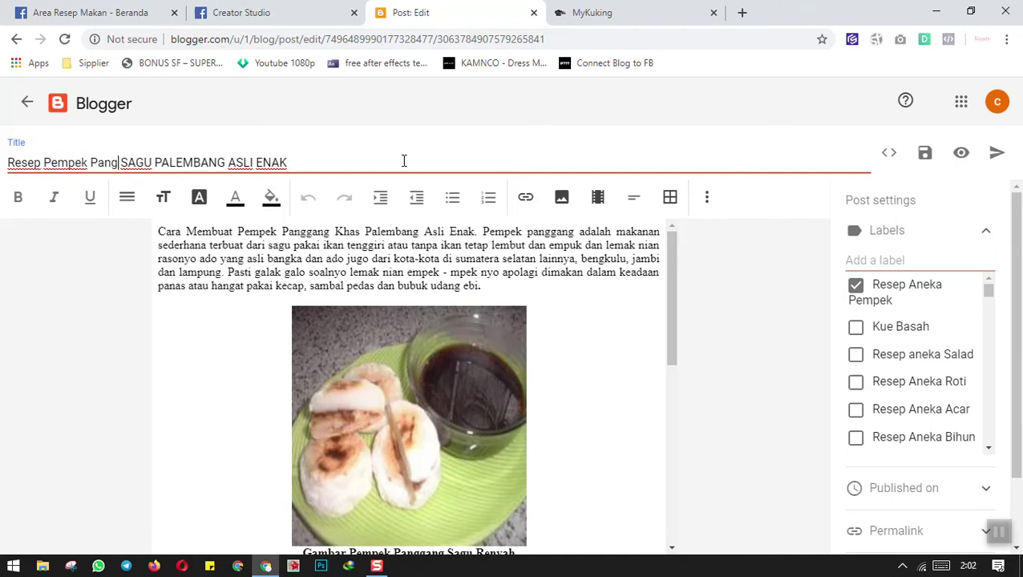
pyautogui.write('ng')
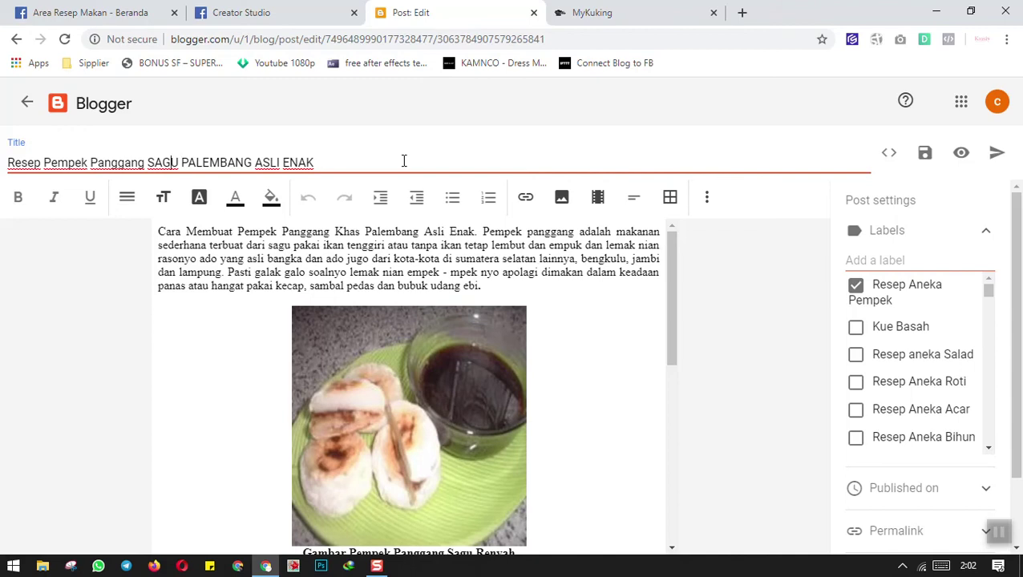
pyautogui.hotkey('ctrl', 'shift', 'Right')
pyautogui.write('agu')
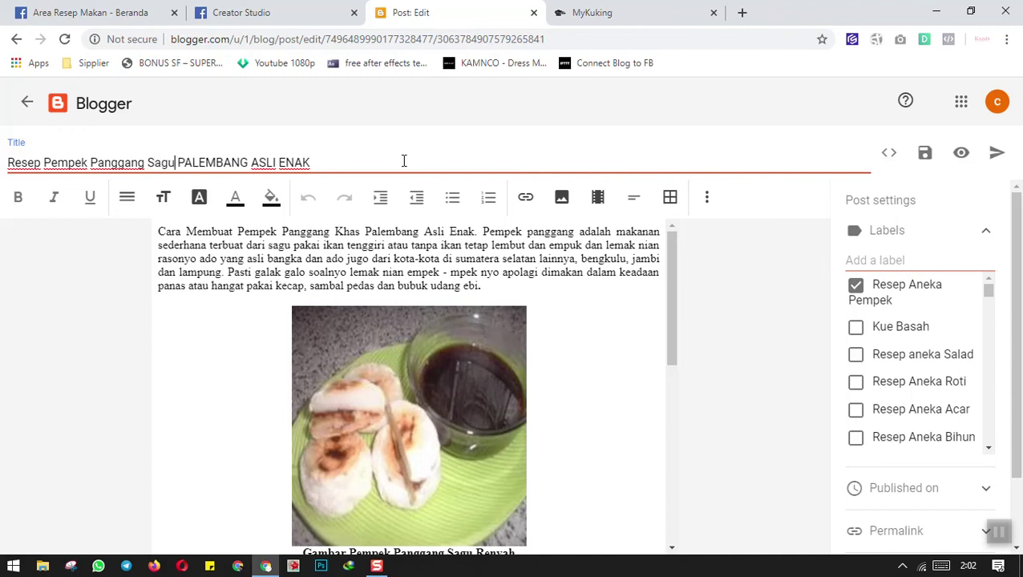
pyautogui.hotkey('ctrl', 'shift', 'Right')
pyautogui.write('alemba')
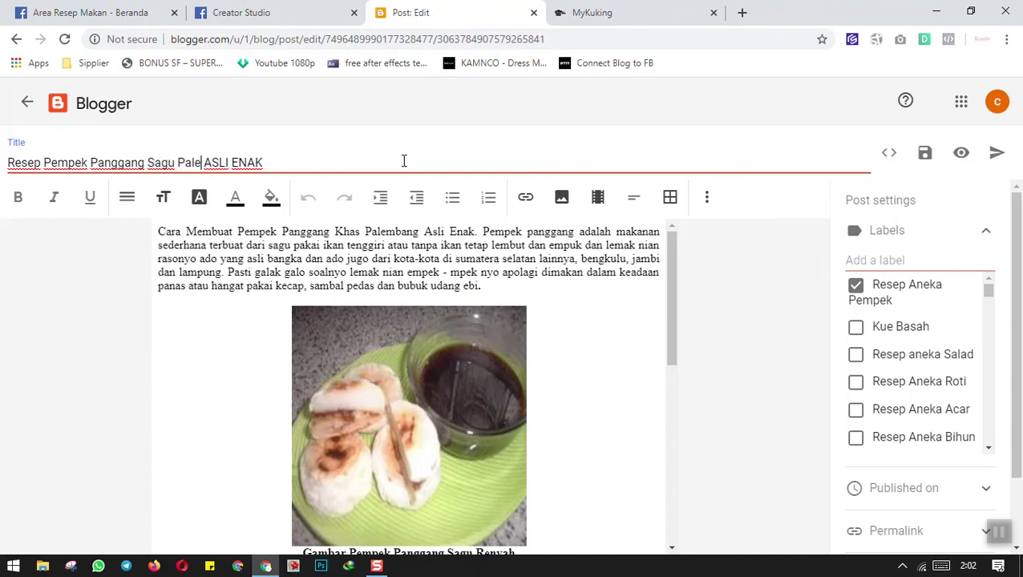
pyautogui.write('ng Asli')
pyautogui.hotkey('ctrl', 'shift', 'Right')
pyautogui.write('nak')
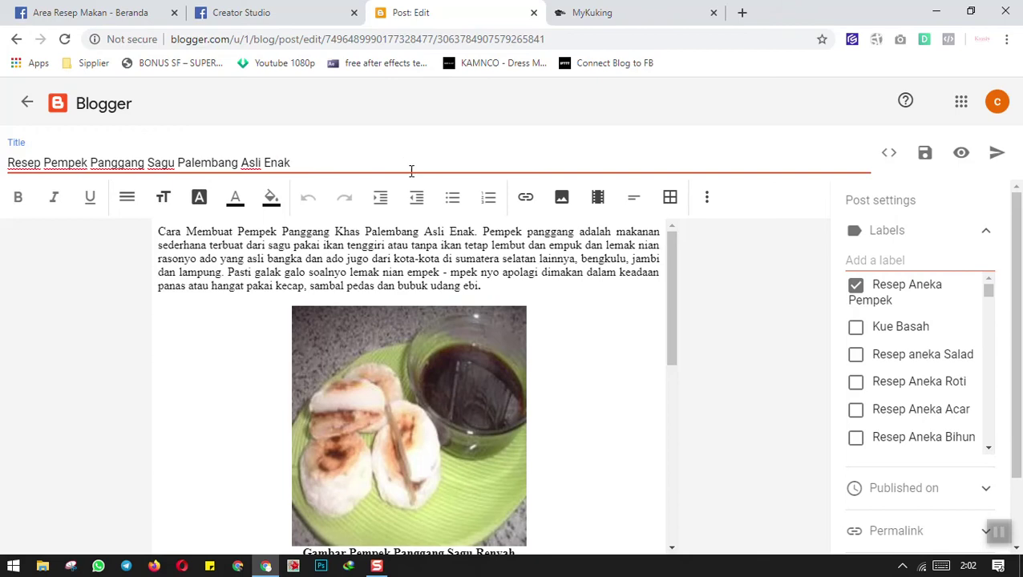
# Try to set the font of the entire post body to Trebuchet
pyautogui.click(238, 262)
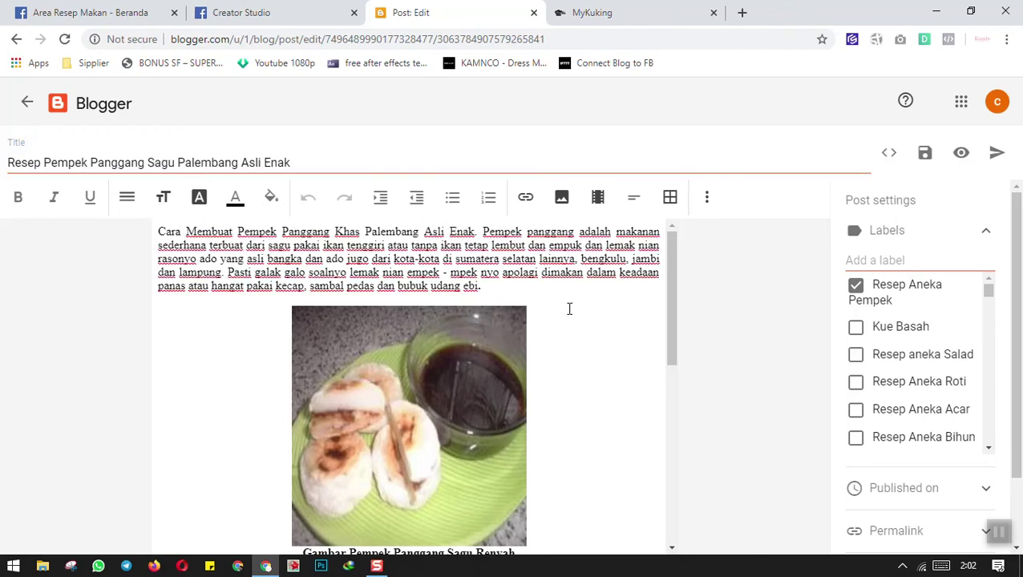
pyautogui.moveTo(666, 263); pyautogui.dragTo(616, 235)
pyautogui.hotkey('ctrl', 'a')
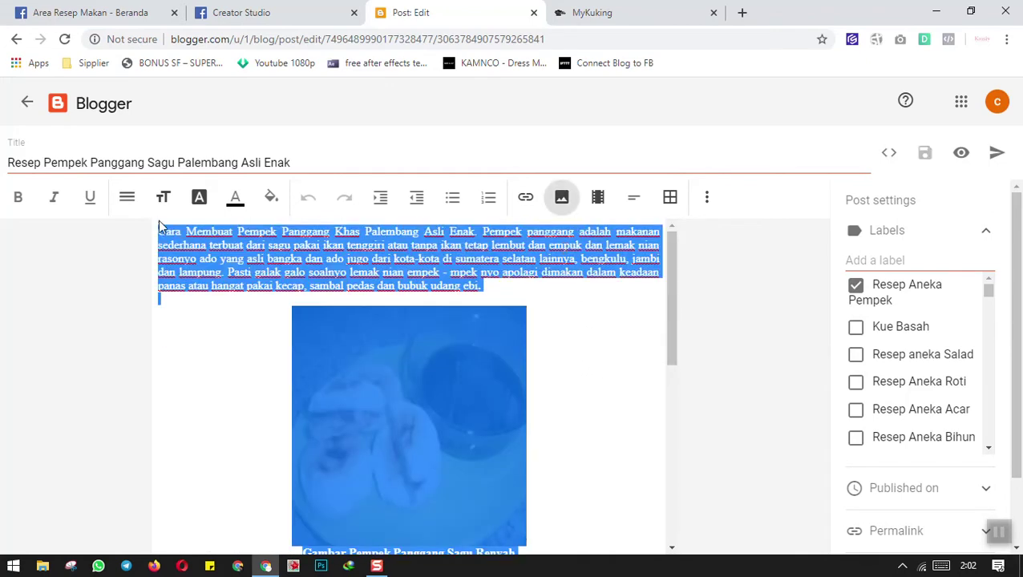
pyautogui.click(201, 202)
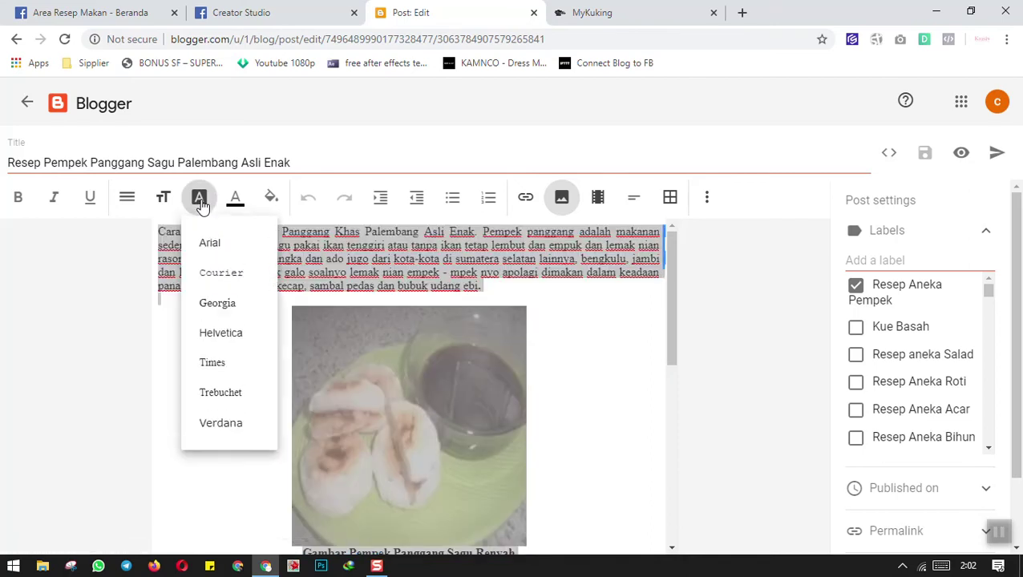
pyautogui.click(216, 397)
pyautogui.click(235, 324)
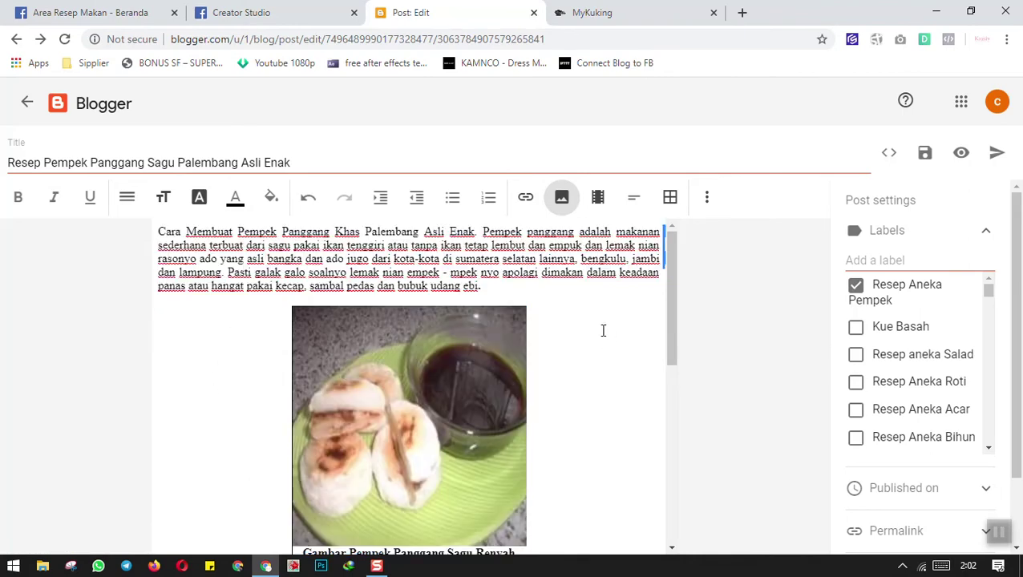
# Examine the post body's introduction, photo, "RESEP PEMPEK PANGGANG" heading and ingredient lists, along with the available formatting options
pyautogui.moveTo(669, 266); pyautogui.dragTo(678, 413)
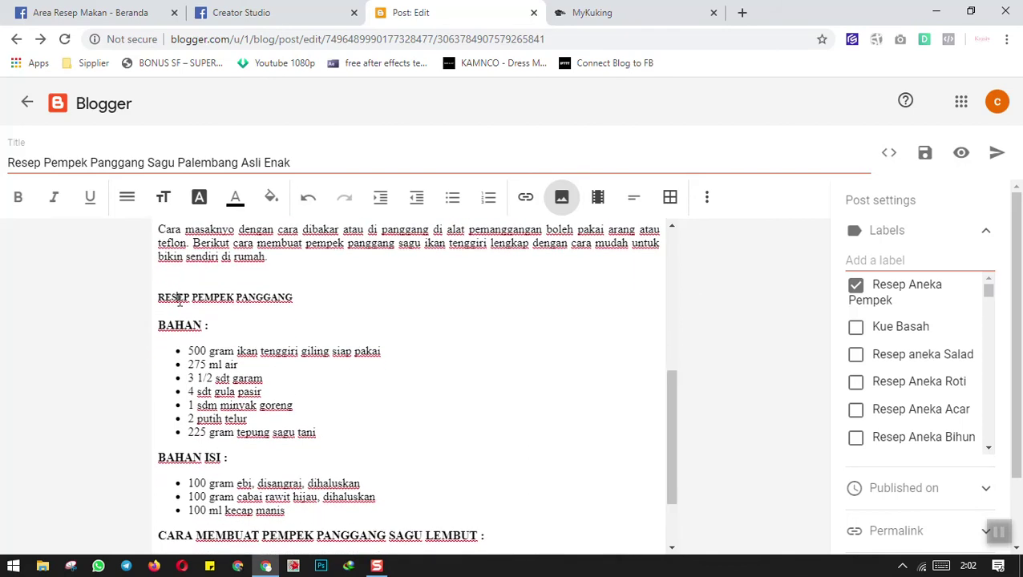
pyautogui.click(177, 297)
pyautogui.moveTo(236, 307); pyautogui.dragTo(272, 301)
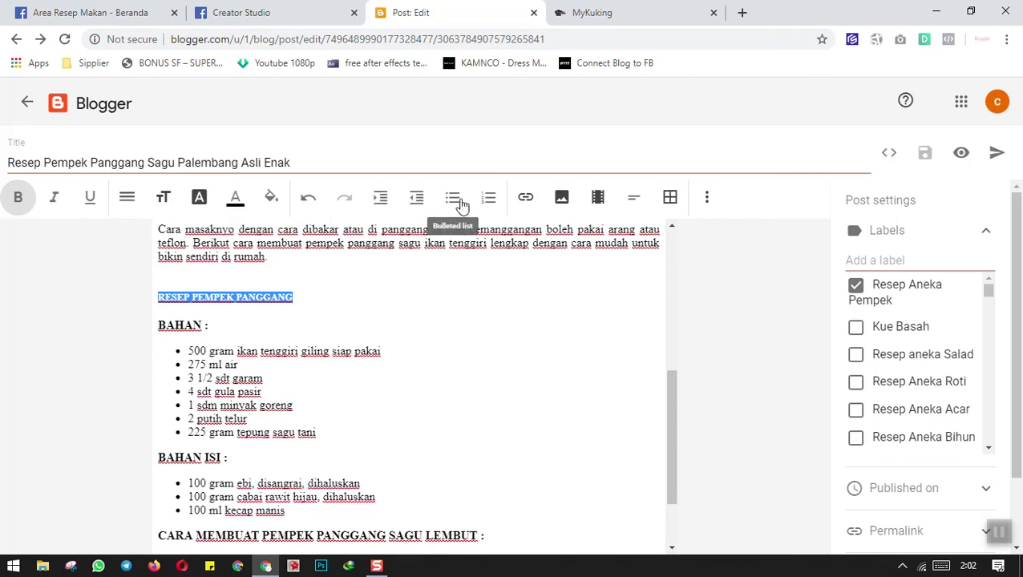
pyautogui.click(321, 318)
pyautogui.scroll(-1, 336, 315)
pyautogui.scroll(-2, 336, 314)
pyautogui.scroll(10, 599, 468)
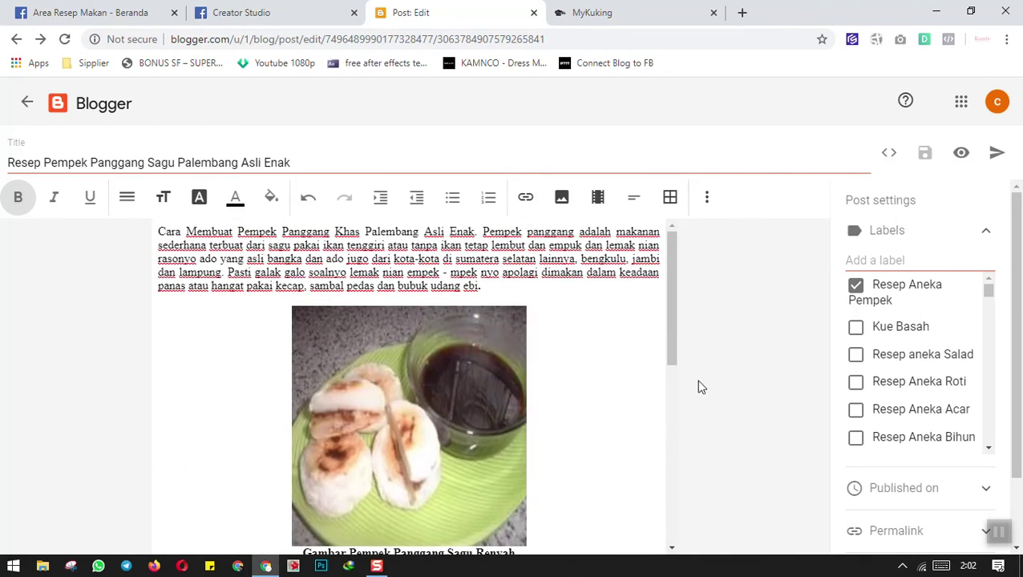
pyautogui.click(497, 285)
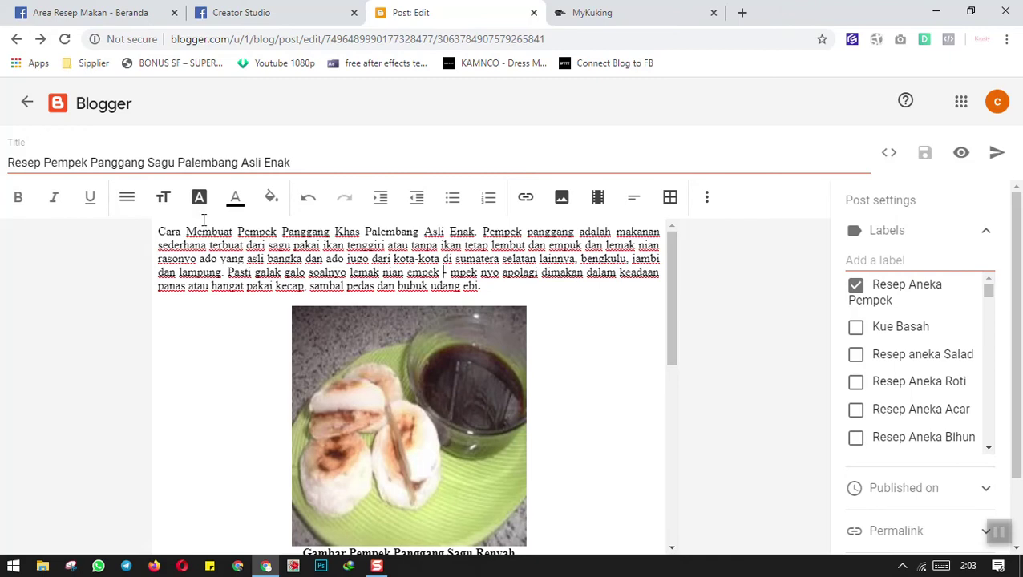
pyautogui.moveTo(678, 261); pyautogui.dragTo(665, 230)
pyautogui.moveTo(672, 266)
pyautogui.mouseDown()
pyautogui.moveTo(669, 296)
pyautogui.moveTo(669, 260)
pyautogui.mouseUp()
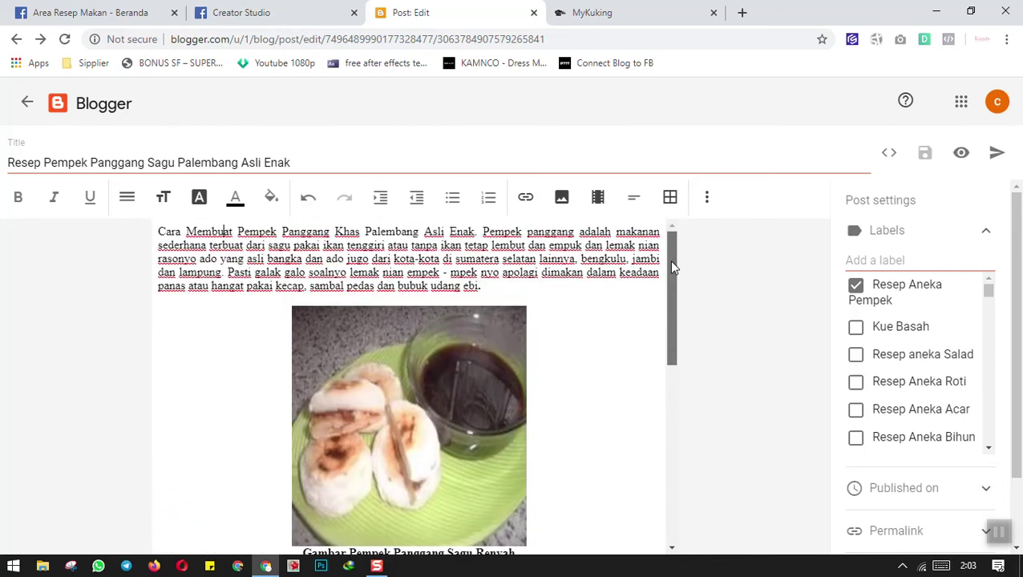
# Find the post labels starting with "x" and add xcemilan and xmakanan to the post
pyautogui.moveTo(848, 207); pyautogui.dragTo(959, 227)
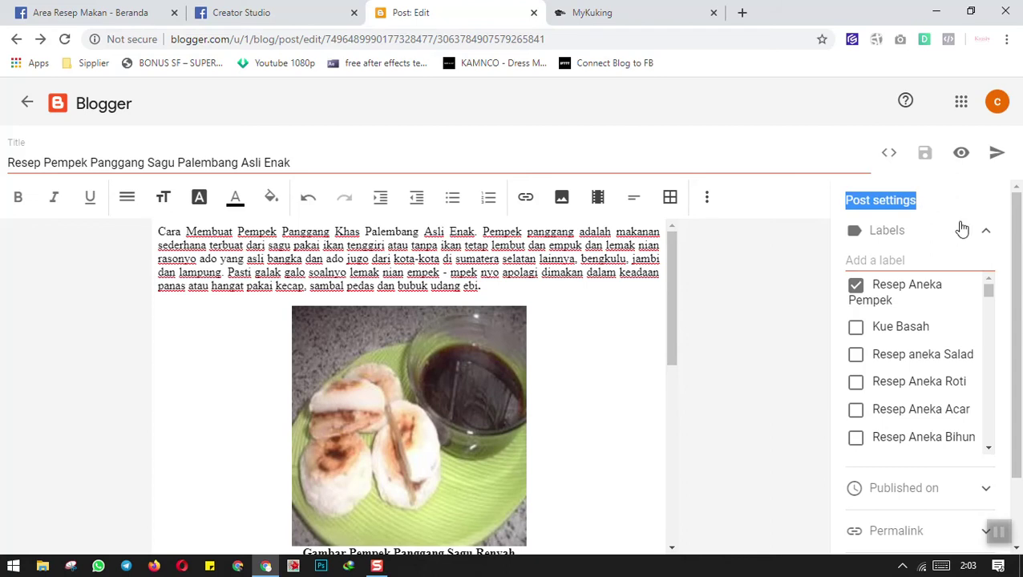
pyautogui.click(875, 260)
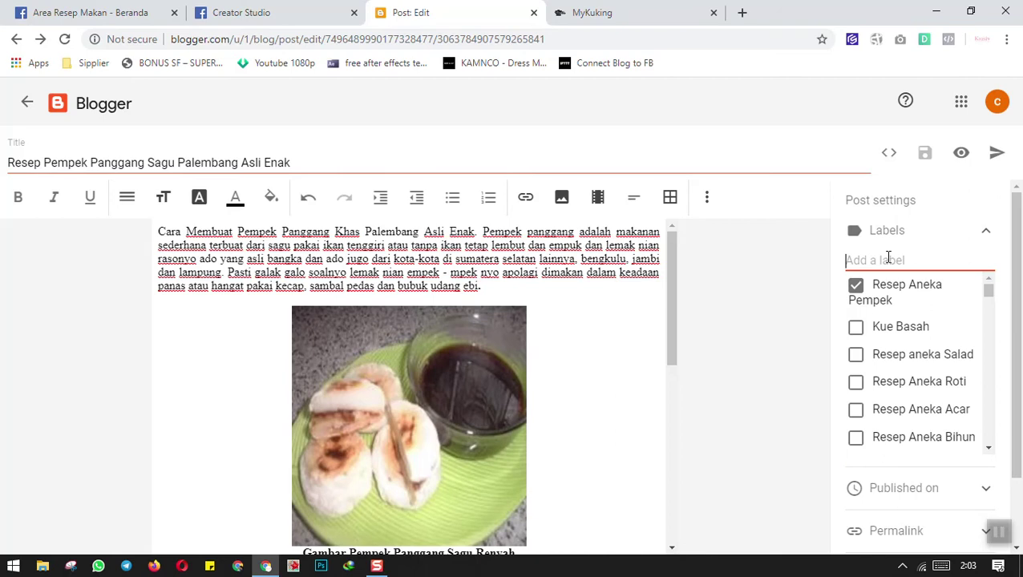
pyautogui.write('x')
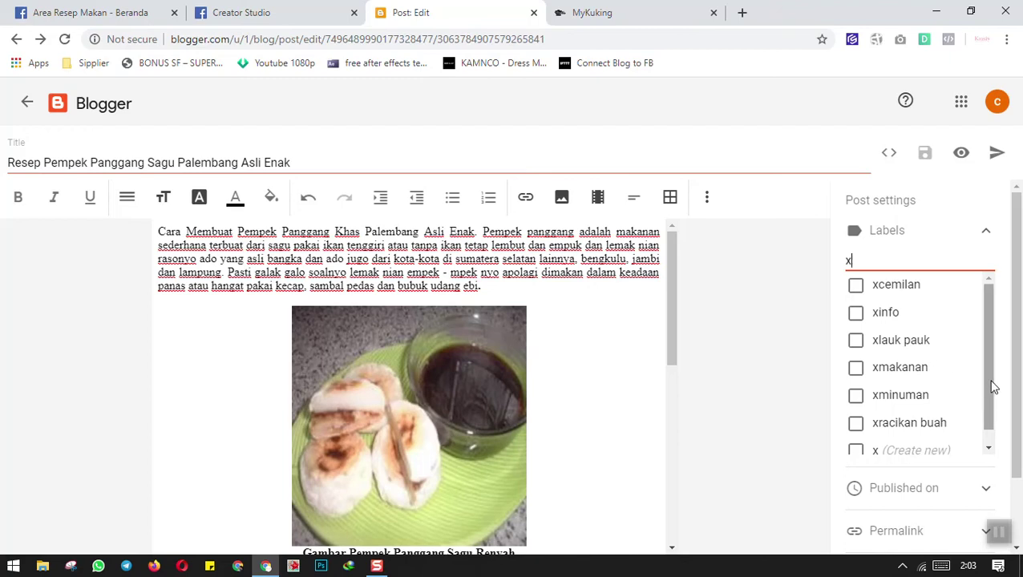
pyautogui.scroll(-1, 992, 387)
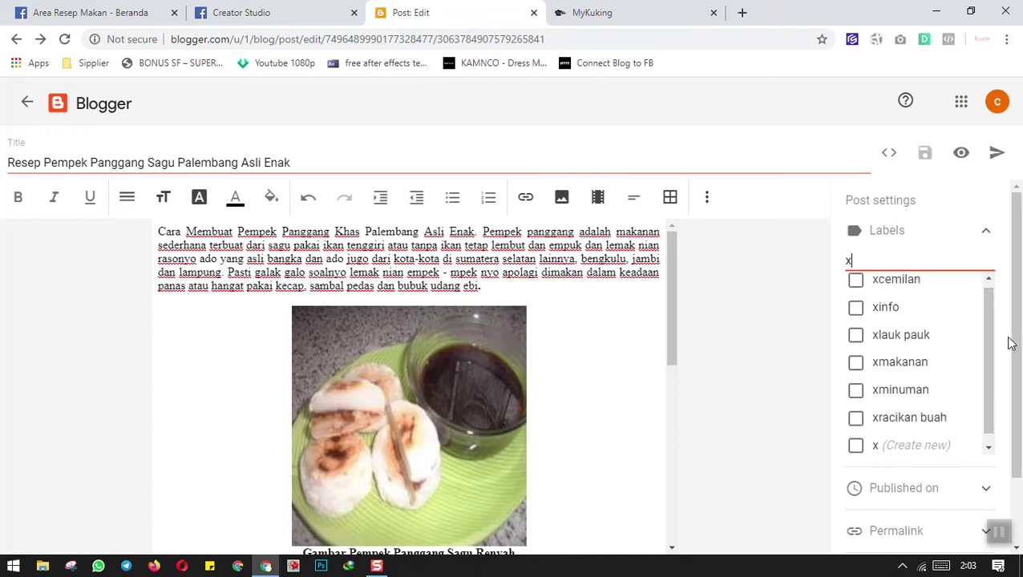
pyautogui.click(856, 285)
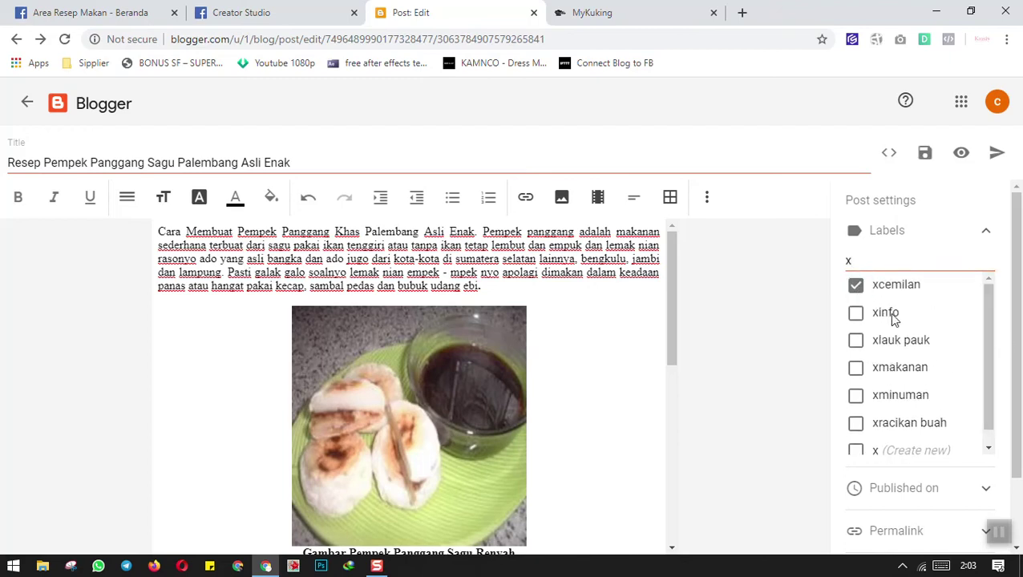
pyautogui.click(856, 373)
pyautogui.scroll(-1, 906, 425)
# Try to schedule the post with a custom date and time, checking the May 2020 calendar
pyautogui.click(983, 491)
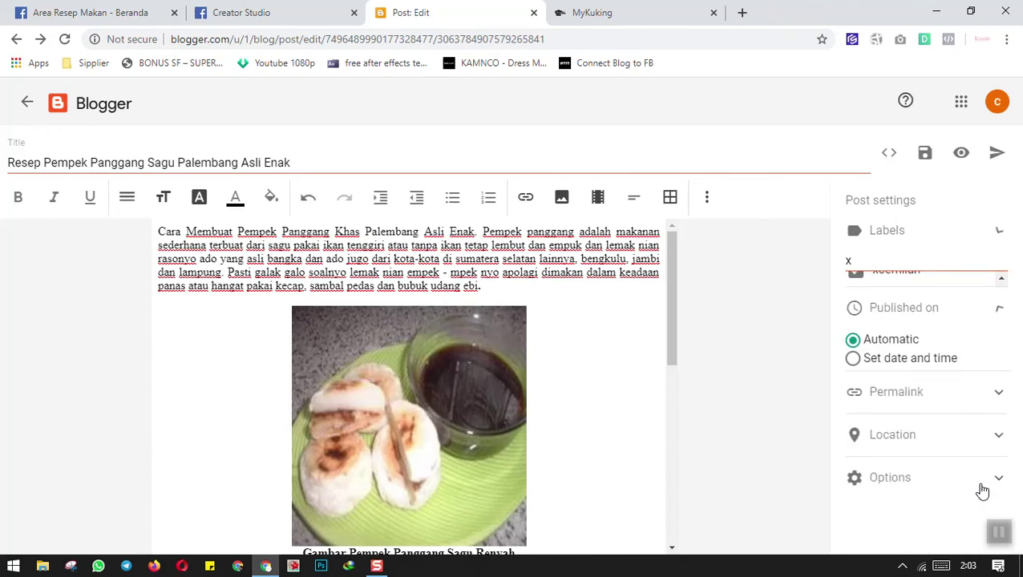
pyautogui.click(854, 327)
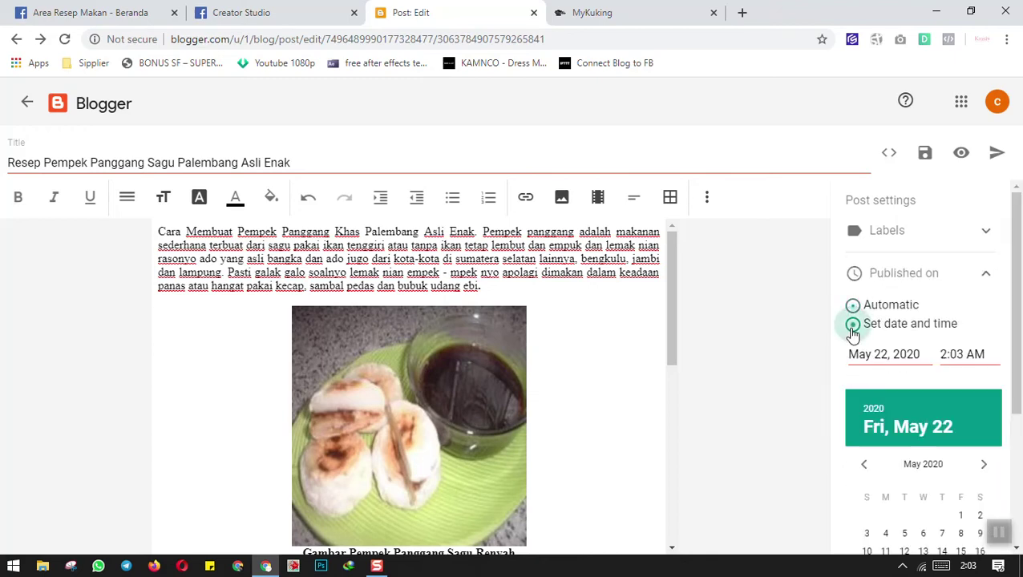
pyautogui.scroll(-2, 873, 397)
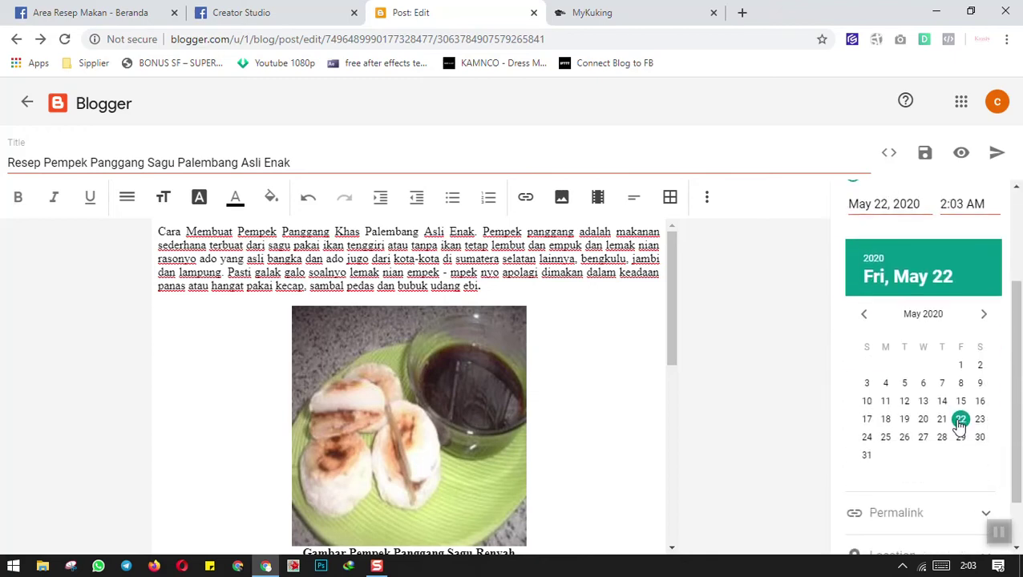
pyautogui.scroll(1, 892, 401)
pyautogui.scroll(-2, 890, 395)
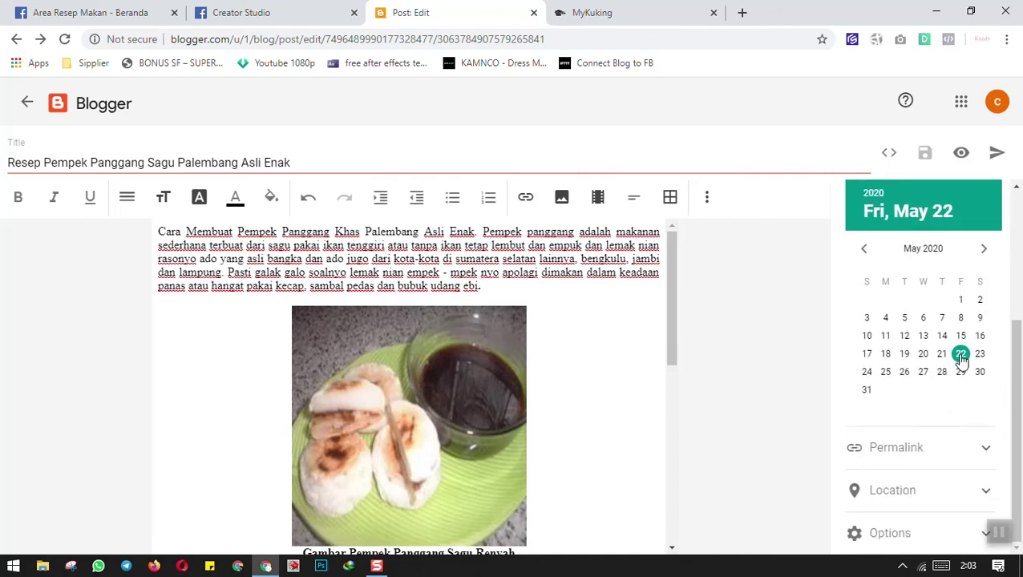
pyautogui.scroll(2, 961, 358)
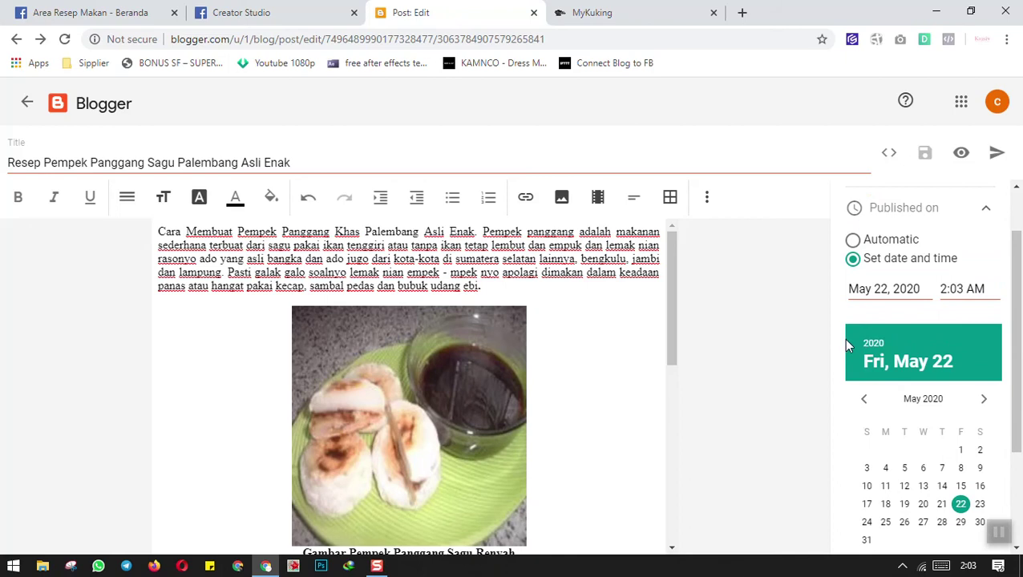
pyautogui.click(854, 243)
pyautogui.click(854, 325)
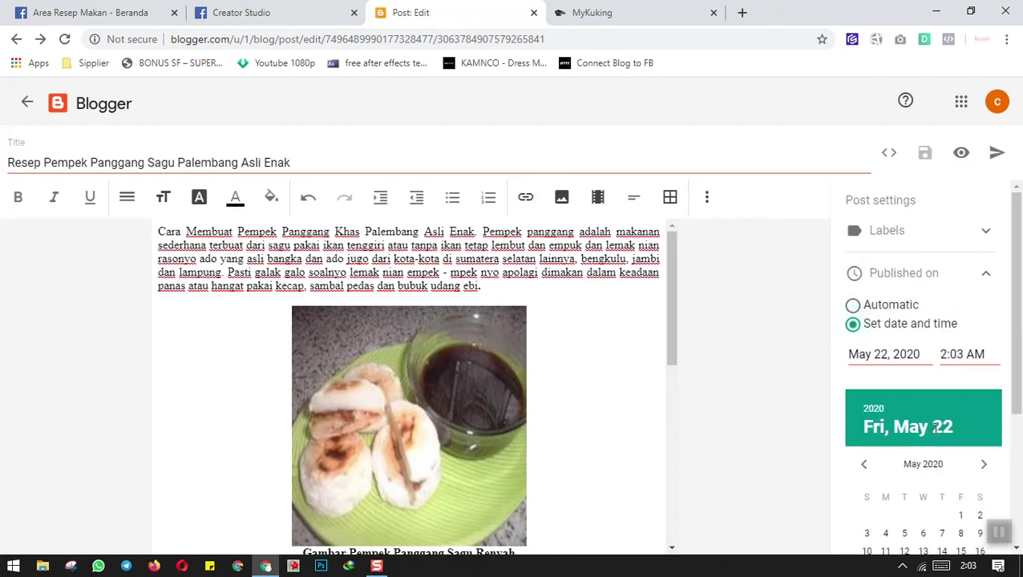
pyautogui.scroll(-2, 937, 429)
pyautogui.scroll(1, 899, 361)
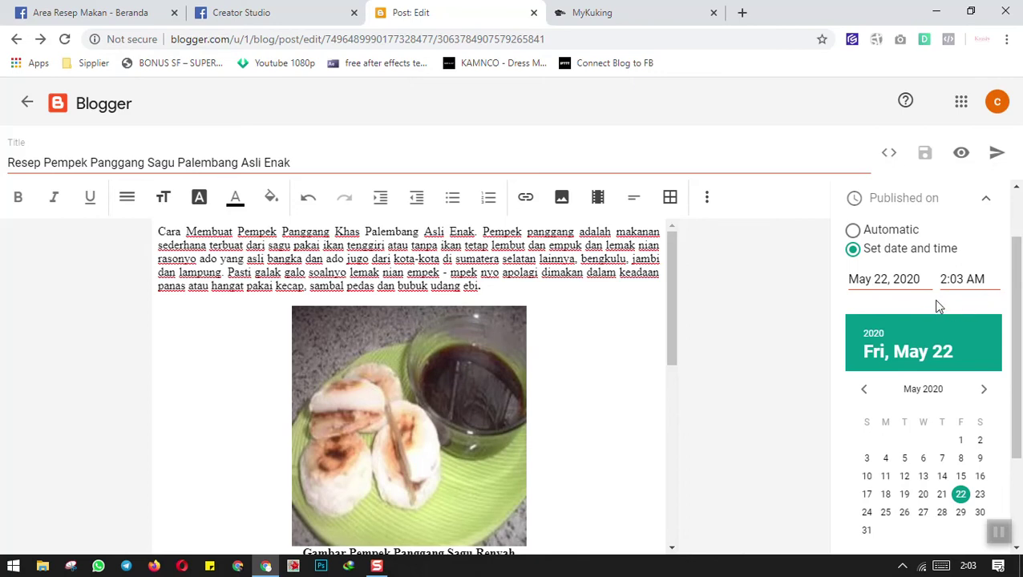
# Set the post's publication time to Automatic and publish the post to the blog
pyautogui.click(852, 231)
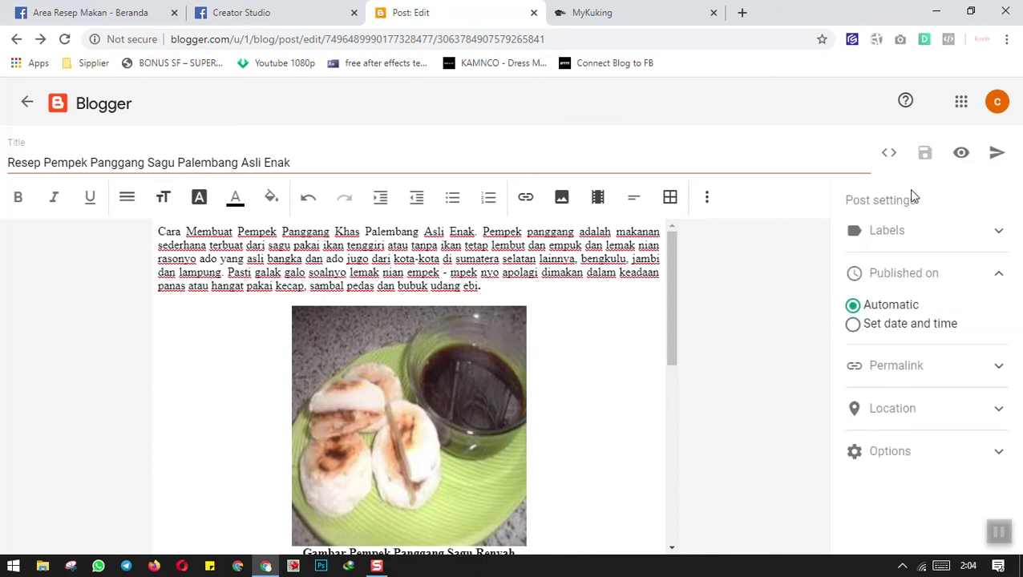
pyautogui.click(994, 155)
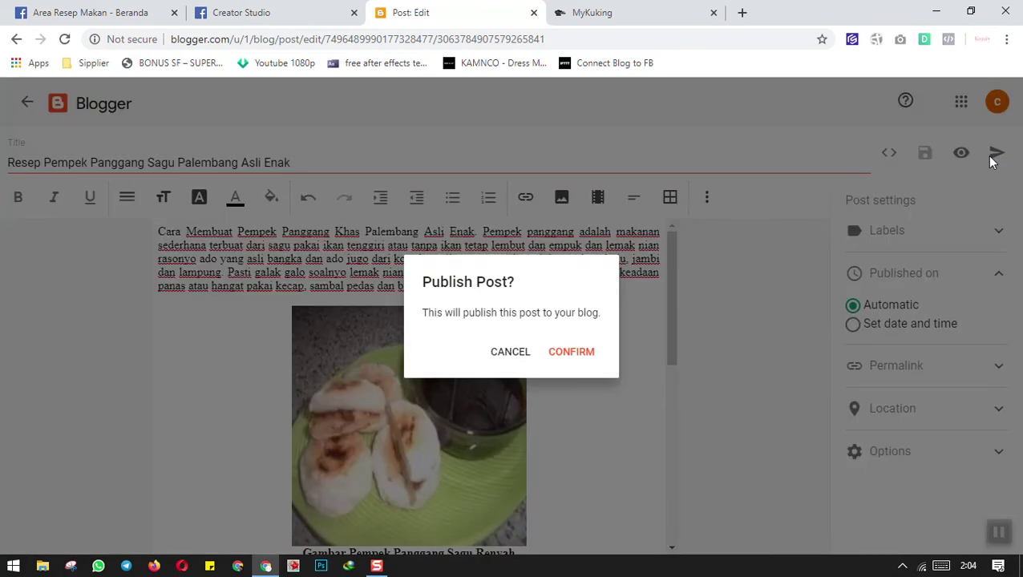
pyautogui.click(511, 353)
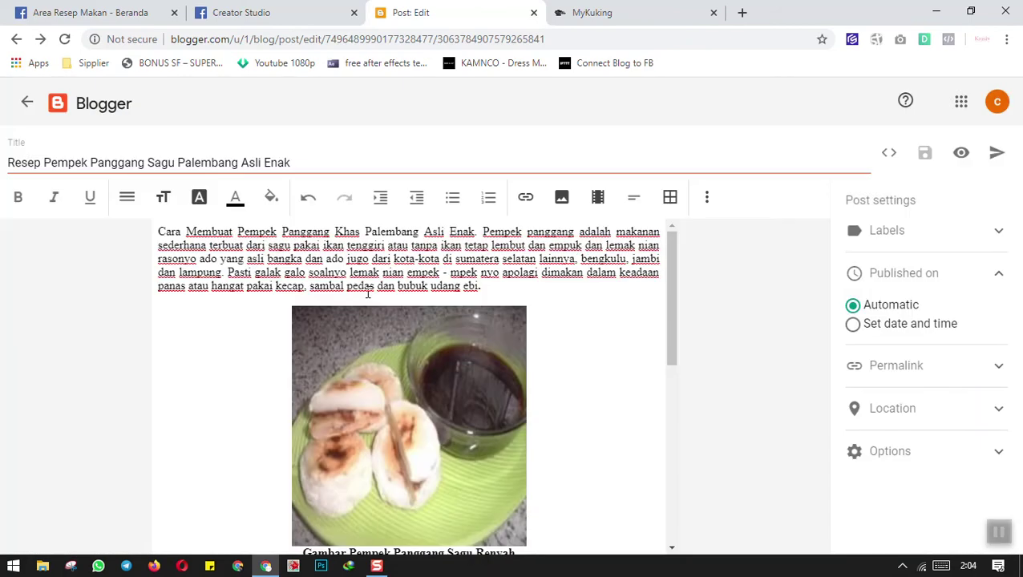
pyautogui.moveTo(8, 163); pyautogui.dragTo(292, 163)
pyautogui.click(306, 163)
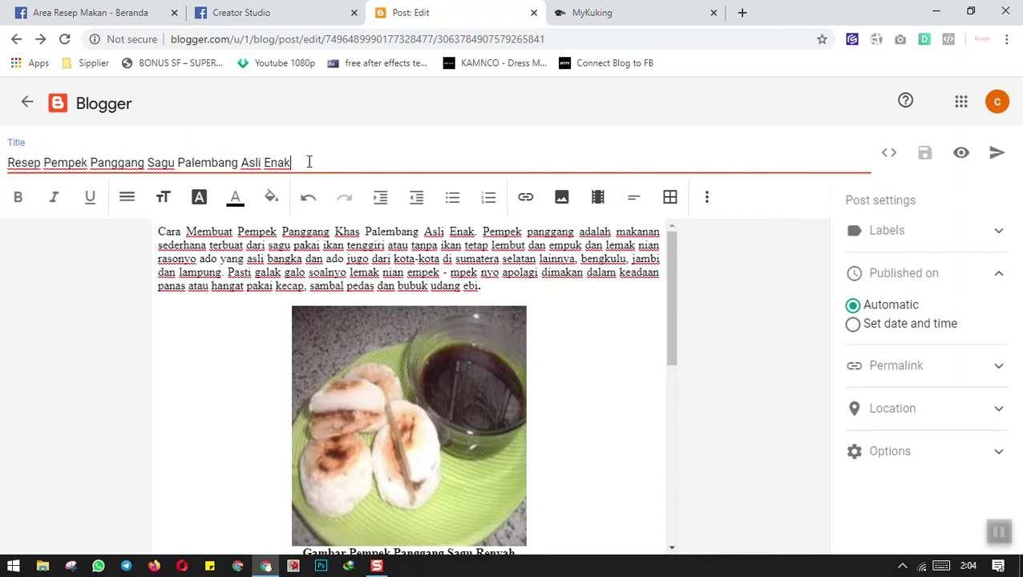
pyautogui.click(842, 245)
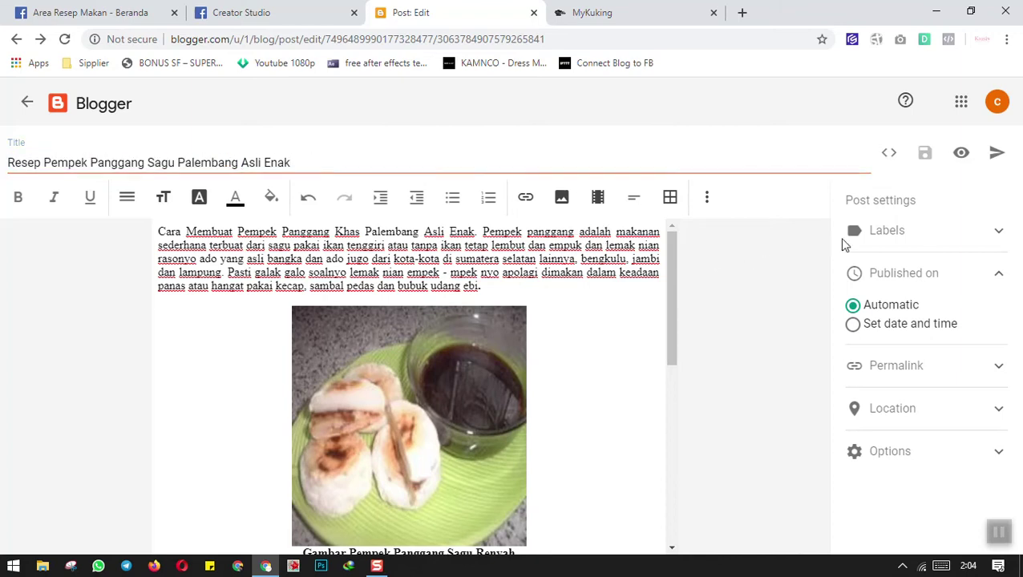
pyautogui.click(997, 156)
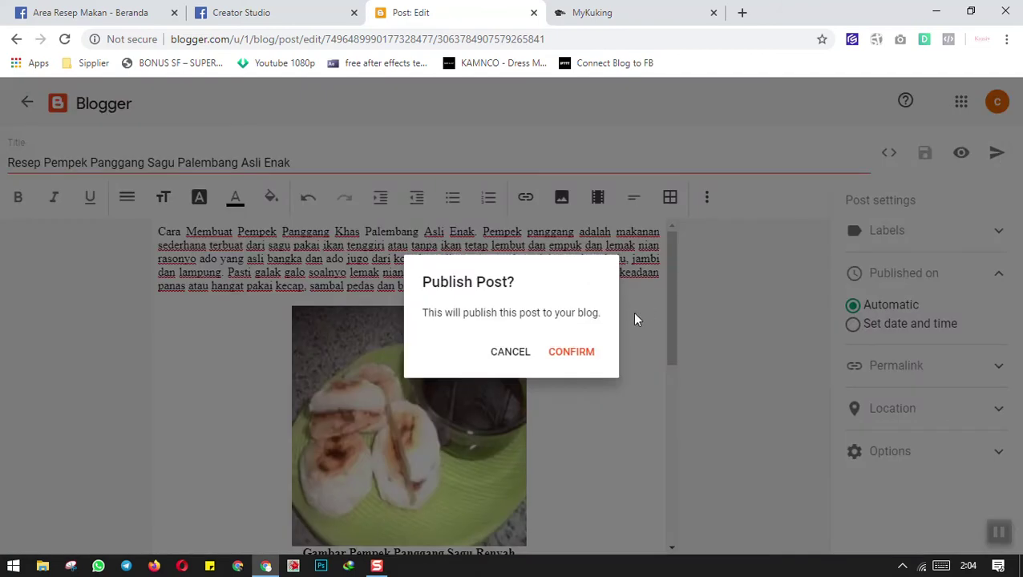
pyautogui.click(585, 356)
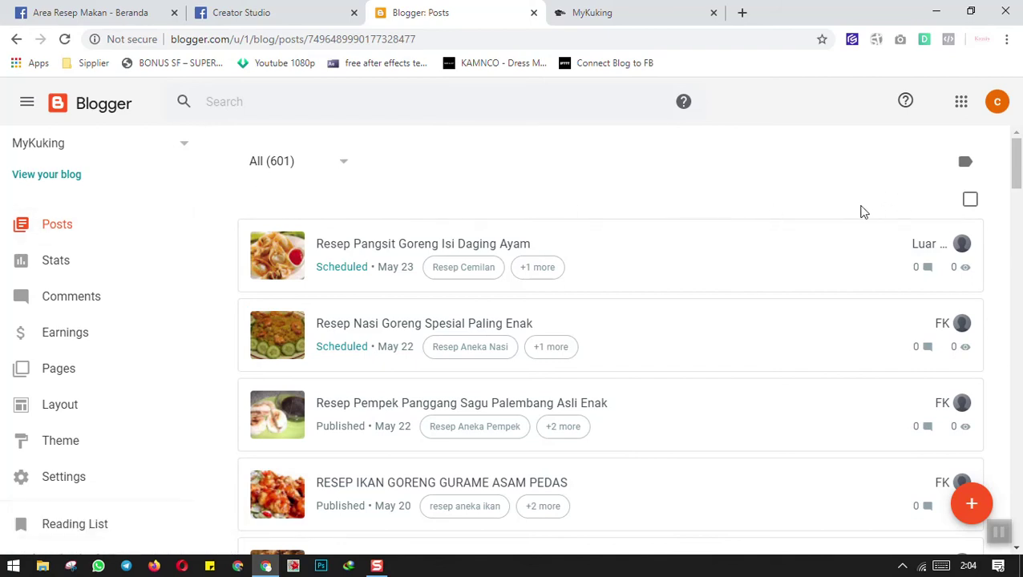
# Check the status and date of the scheduled and published recipe posts in the full post list
pyautogui.click(57, 224)
pyautogui.click(342, 163)
pyautogui.click(273, 178)
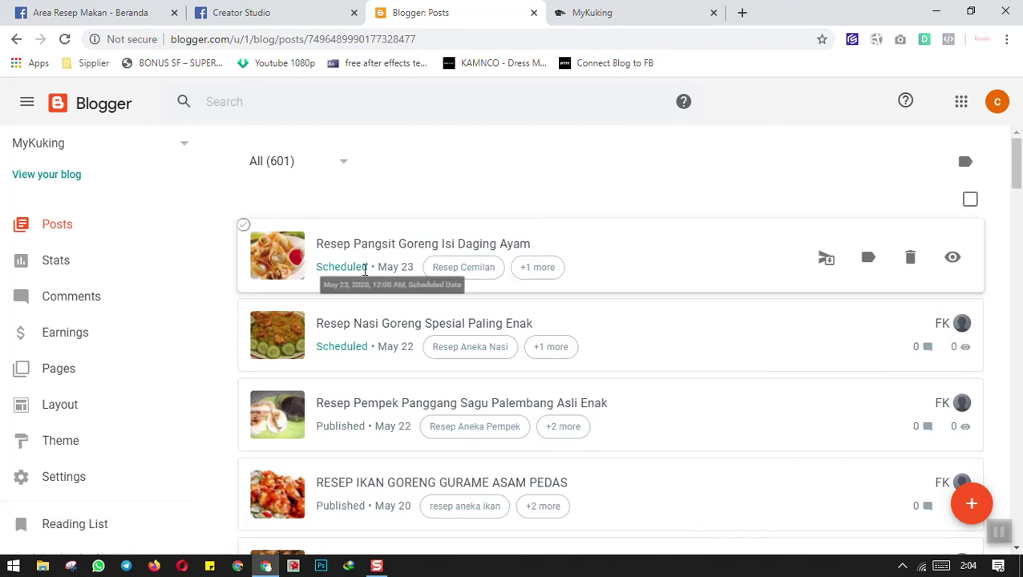
pyautogui.scroll(-1, 338, 267)
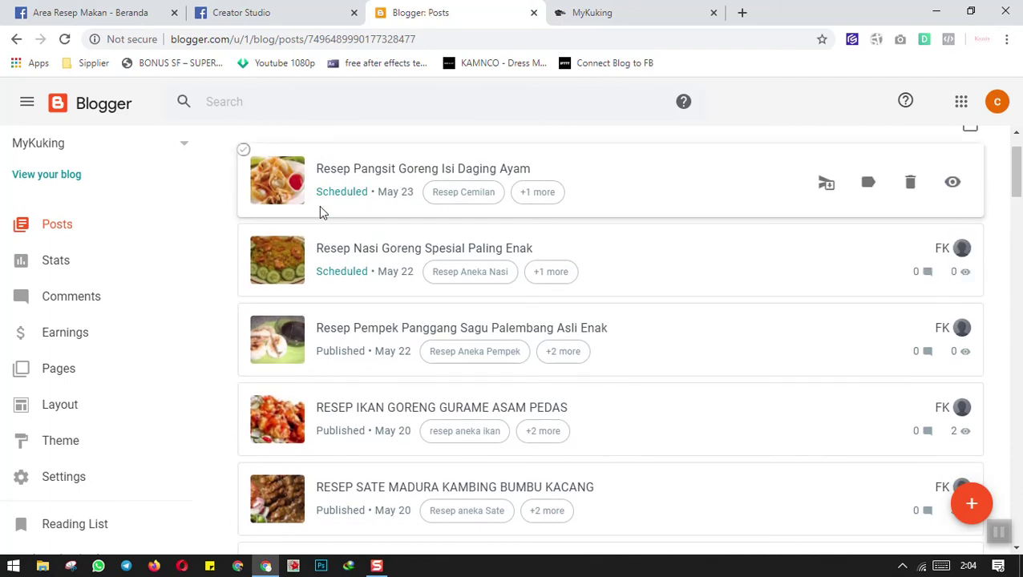
pyautogui.scroll(-1, 369, 285)
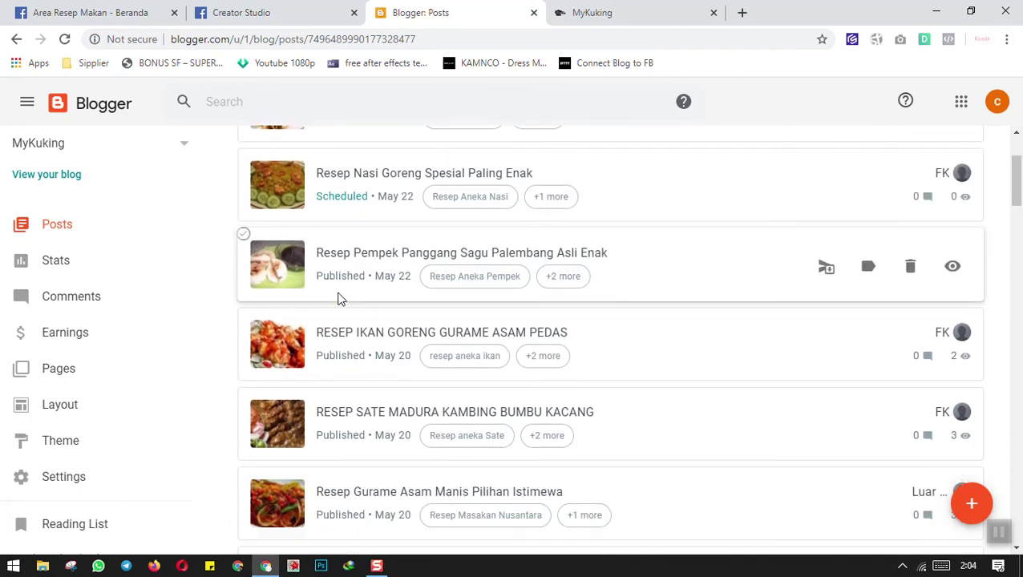
pyautogui.moveTo(320, 261); pyautogui.dragTo(365, 260)
# Switch to the MyKuking blog, reload its home page and open the Resep Pempek Panggang Sagu Palembang Asli Enak post in a new tab
pyautogui.click(593, 13)
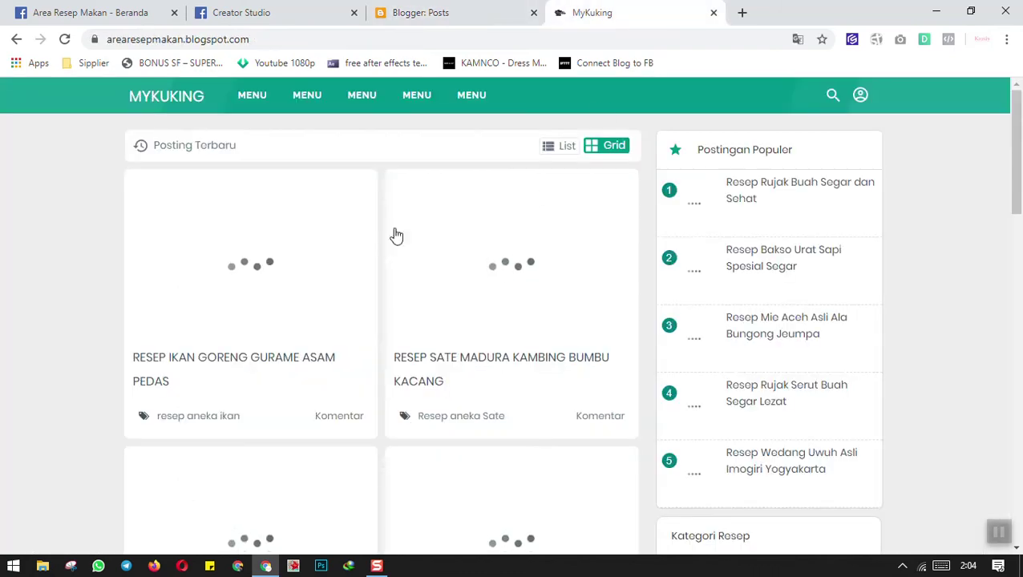
pyautogui.click(161, 97)
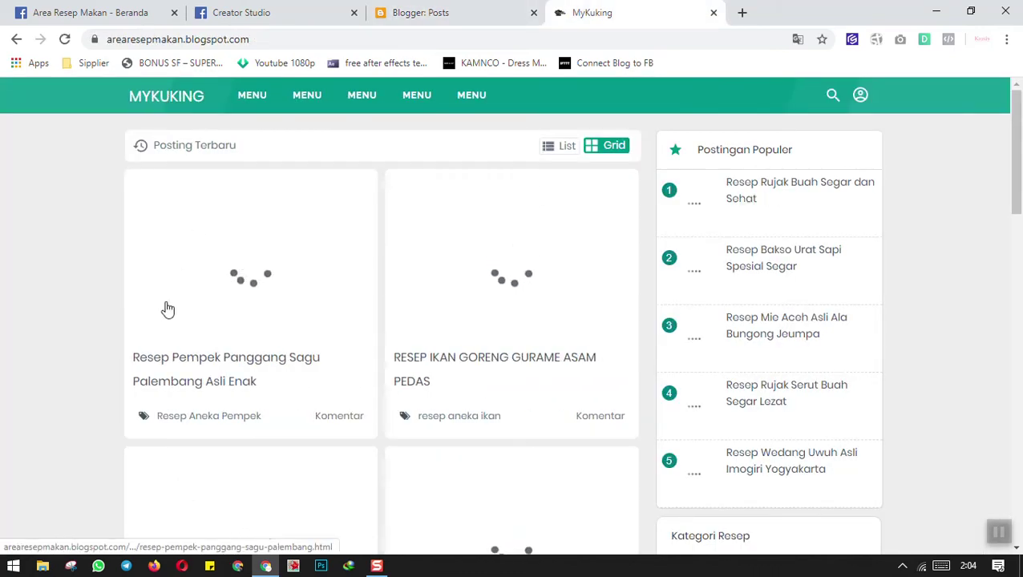
pyautogui.rightClick(166, 358)
pyautogui.click(196, 367)
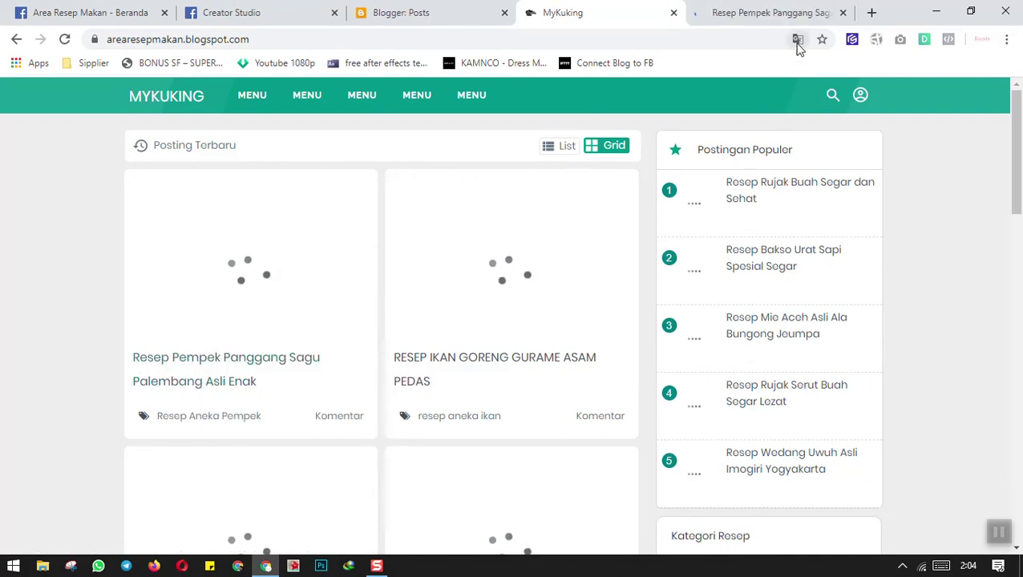
pyautogui.click(782, 16)
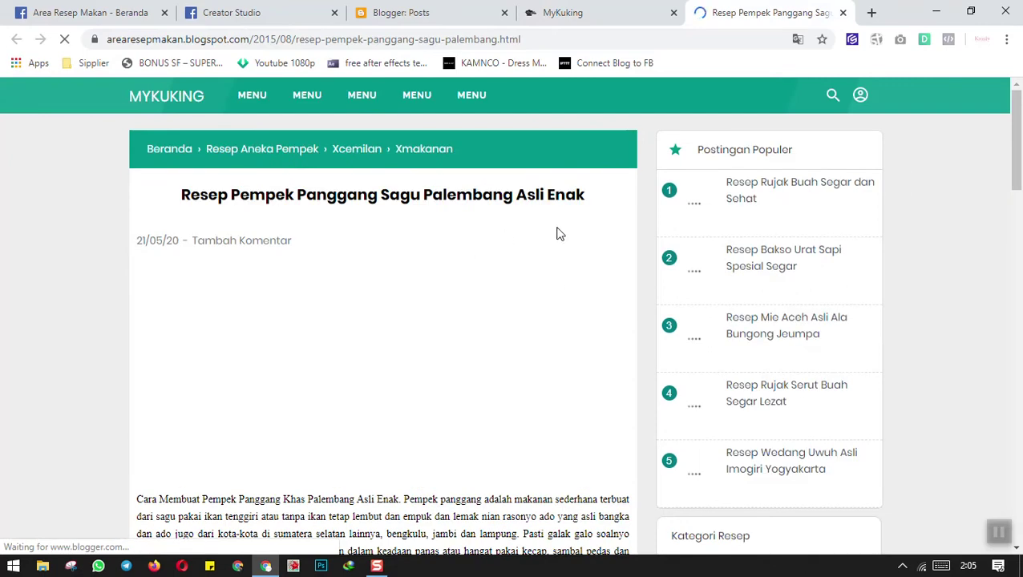
# Examine the published pempek post's labels, photo, ingredients, related links and cooking steps, and close its tab
pyautogui.scroll(-1, 559, 234)
pyautogui.scroll(-6, 559, 233)
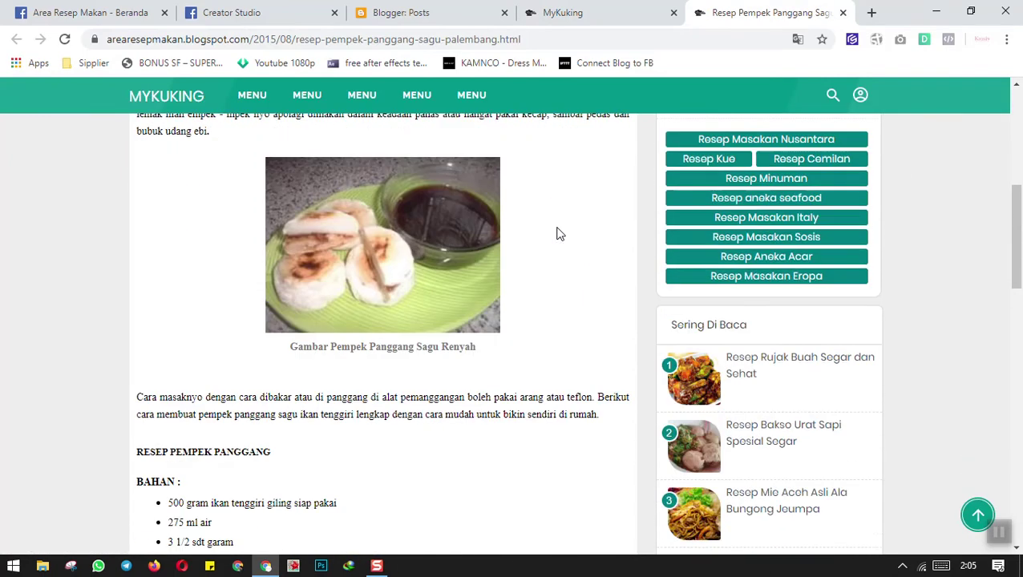
pyautogui.scroll(-6, 559, 233)
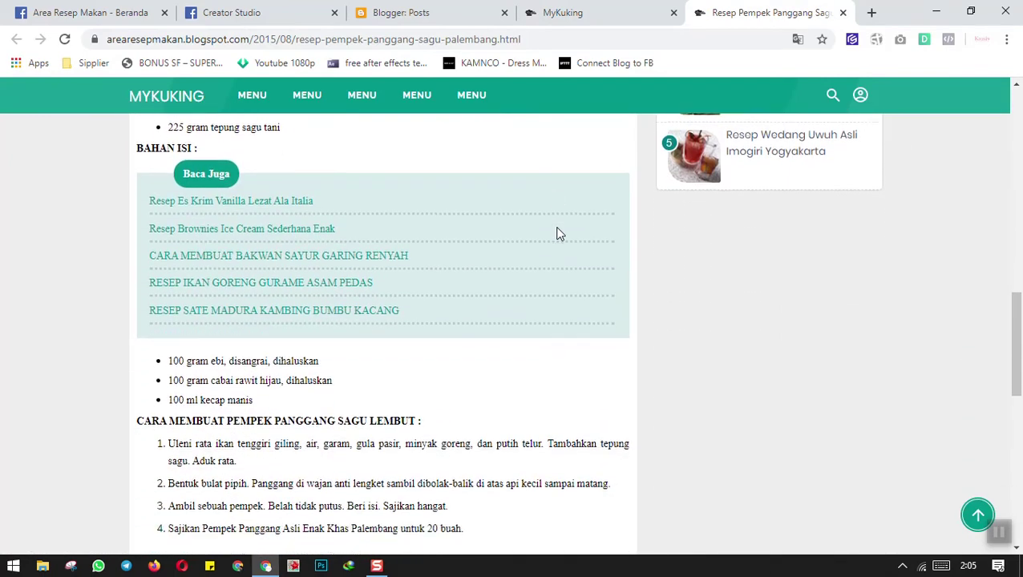
pyautogui.scroll(-1, 559, 233)
pyautogui.scroll(7, 609, 243)
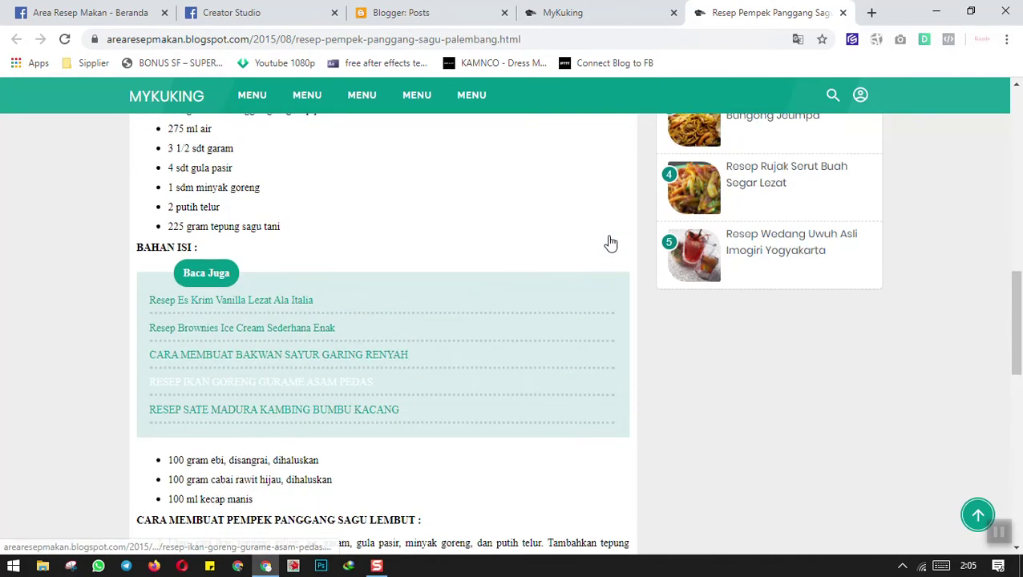
pyautogui.scroll(6, 610, 242)
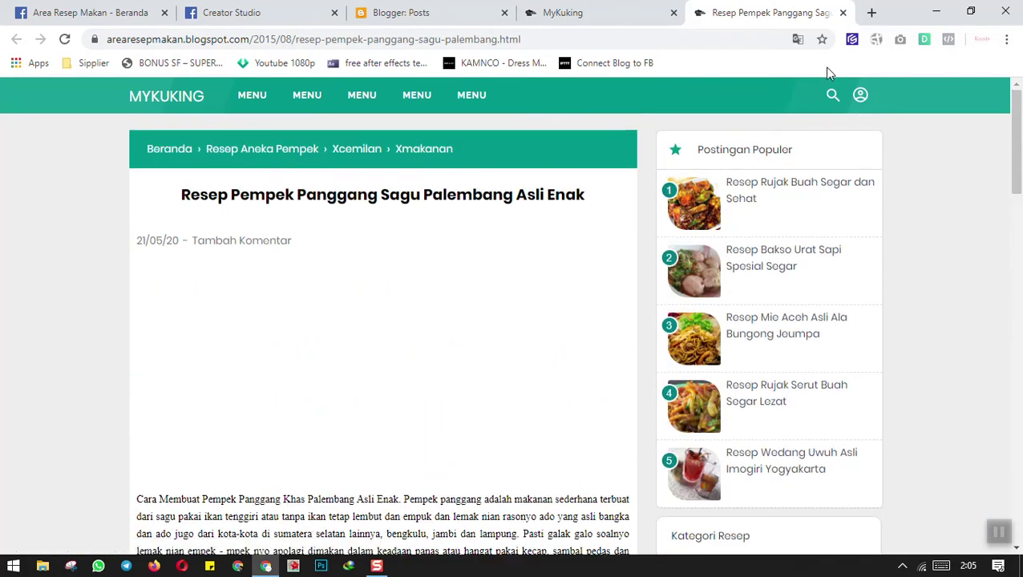
pyautogui.scroll(-4, 589, 181)
pyautogui.scroll(4, 589, 179)
pyautogui.scroll(-8, 590, 180)
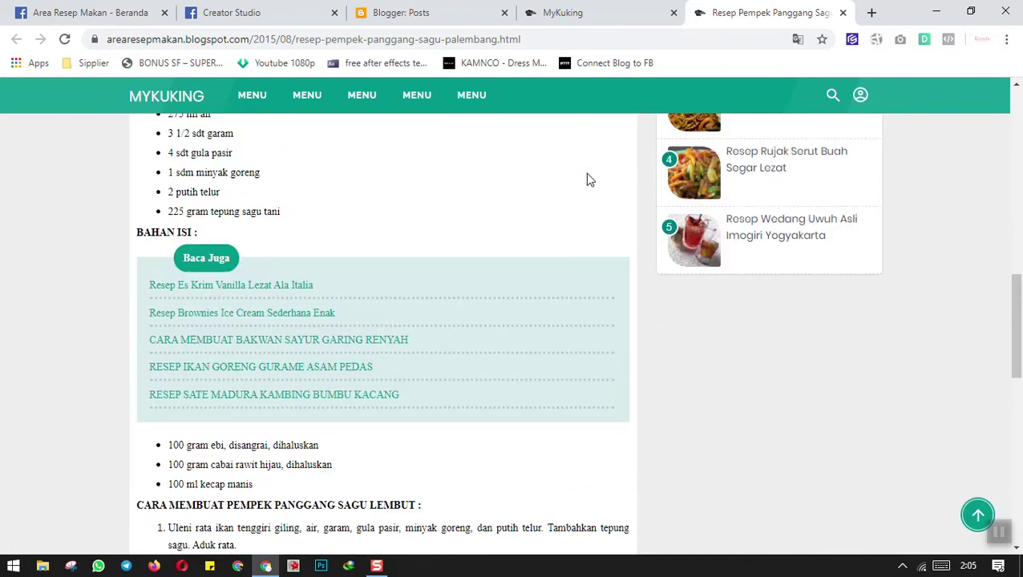
pyautogui.scroll(7, 589, 180)
pyautogui.scroll(-7, 588, 179)
pyautogui.scroll(8, 588, 179)
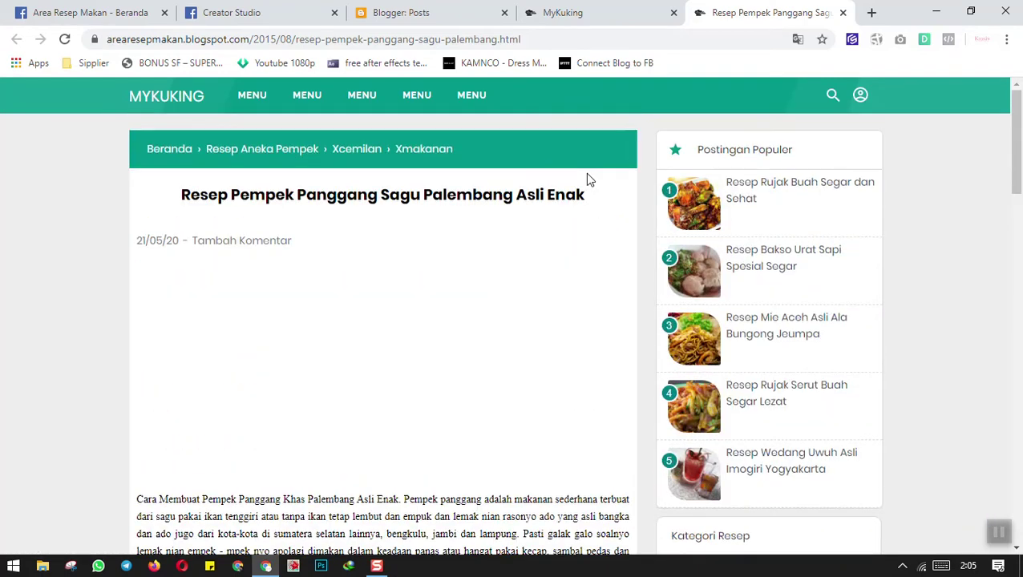
pyautogui.scroll(-5, 588, 180)
pyautogui.scroll(-5, 588, 178)
pyautogui.scroll(12, 588, 178)
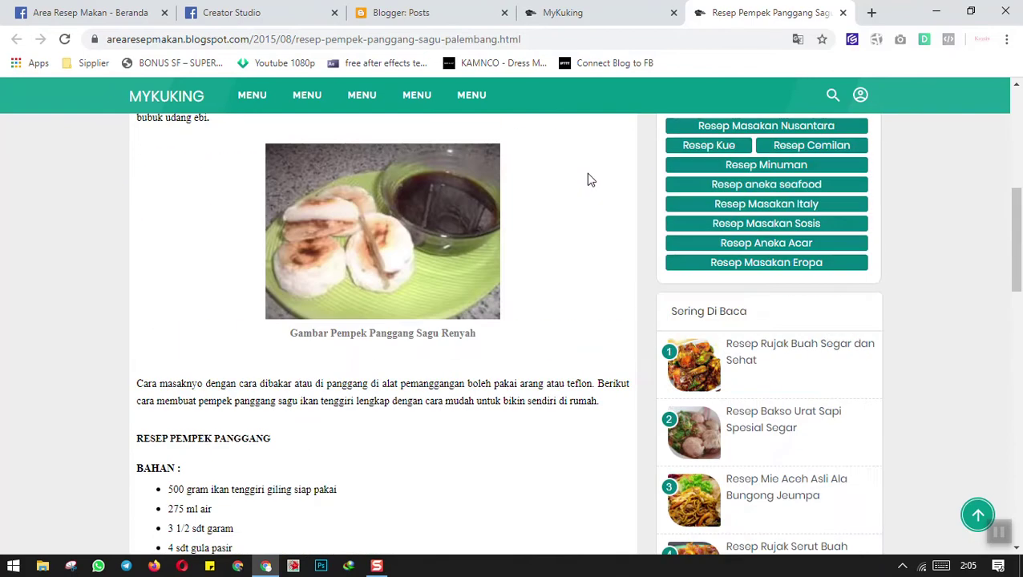
pyautogui.click(842, 12)
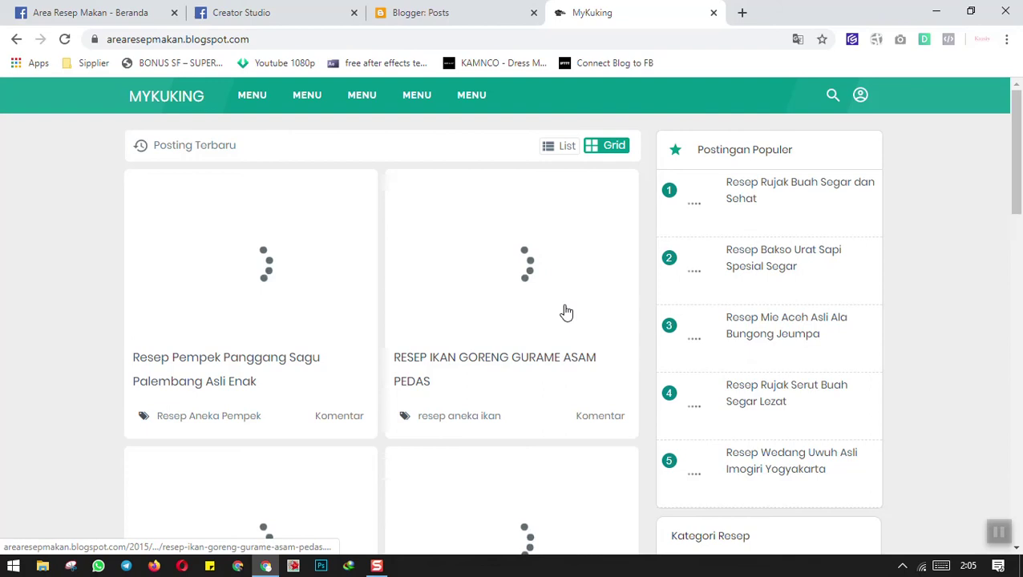
# Look over the latest recipe posts and category list on the blog's home page
pyautogui.scroll(-4, 468, 277)
pyautogui.scroll(4, 326, 256)
pyautogui.scroll(-3, 502, 388)
pyautogui.scroll(-3, 502, 389)
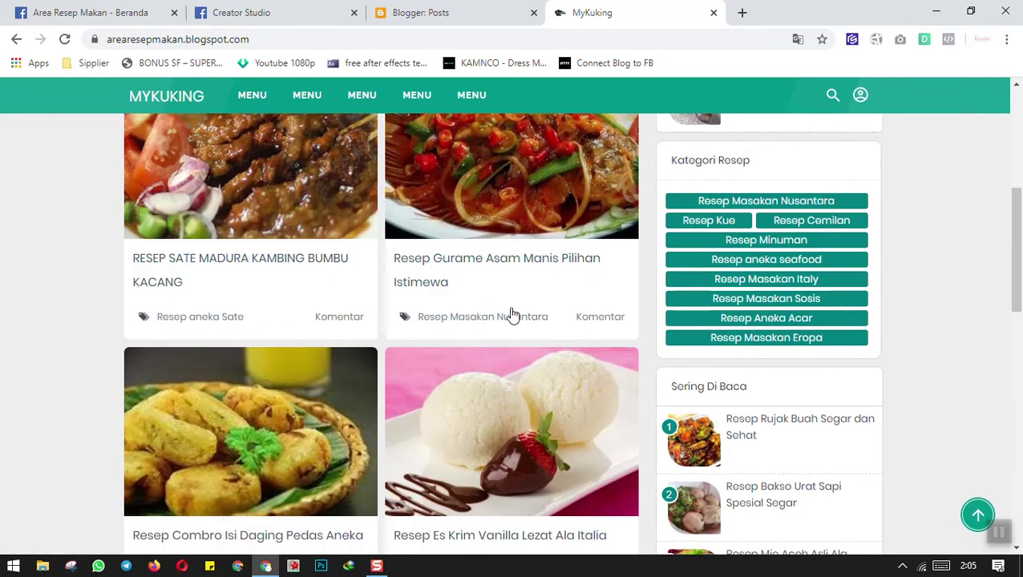
pyautogui.scroll(4, 508, 315)
pyautogui.scroll(1, 525, 305)
# Switch back to Blogger and review the scheduled and latest published posts at the start of the post list
pyautogui.click(469, 12)
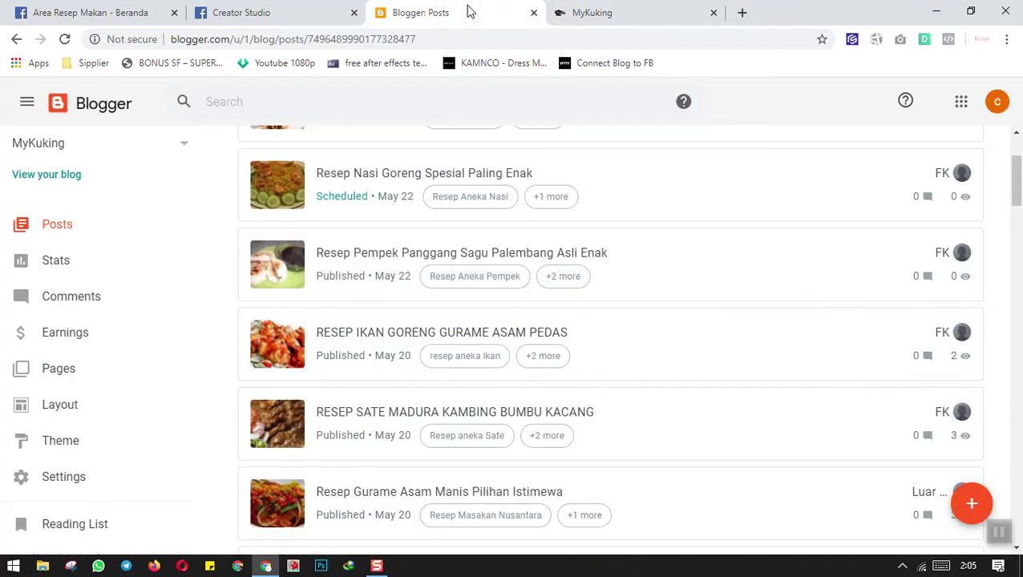
pyautogui.moveTo(1017, 190); pyautogui.dragTo(1017, 177)
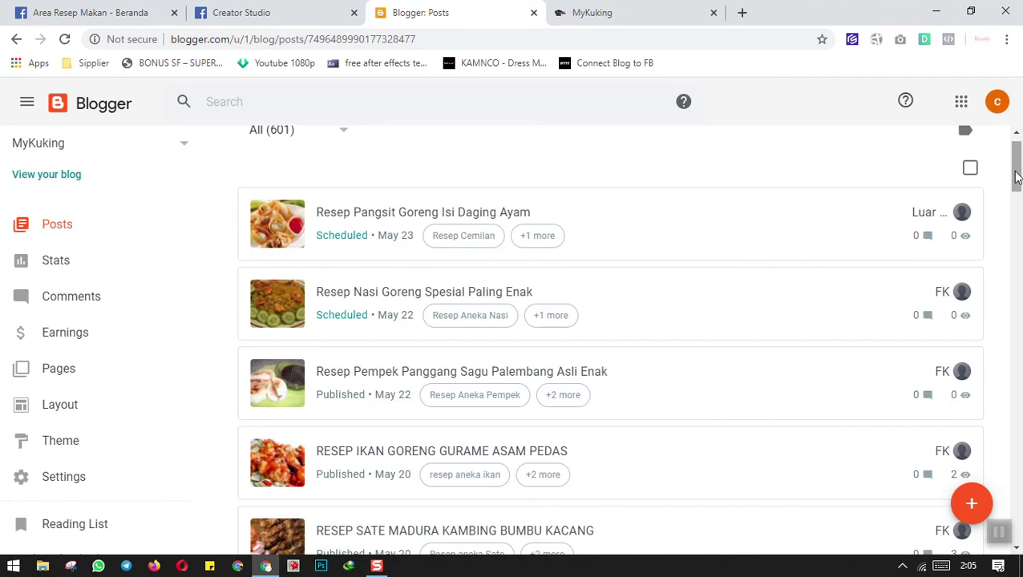
pyautogui.scroll(1, 1000, 281)
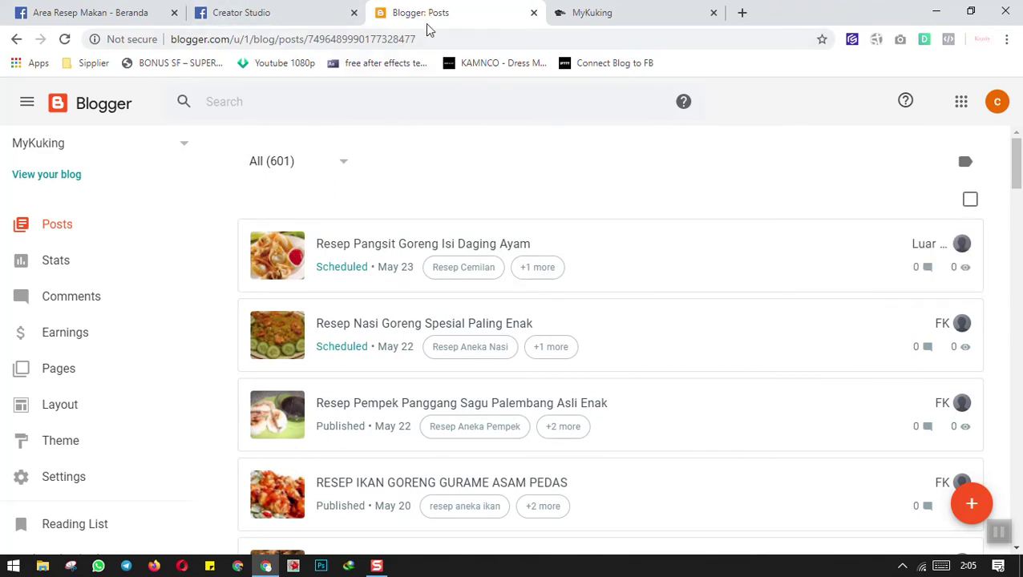
# Switch to the Area Resep Makan Facebook page and examine its cover, videos, weekly reach and community like and follower figures
pyautogui.click(102, 13)
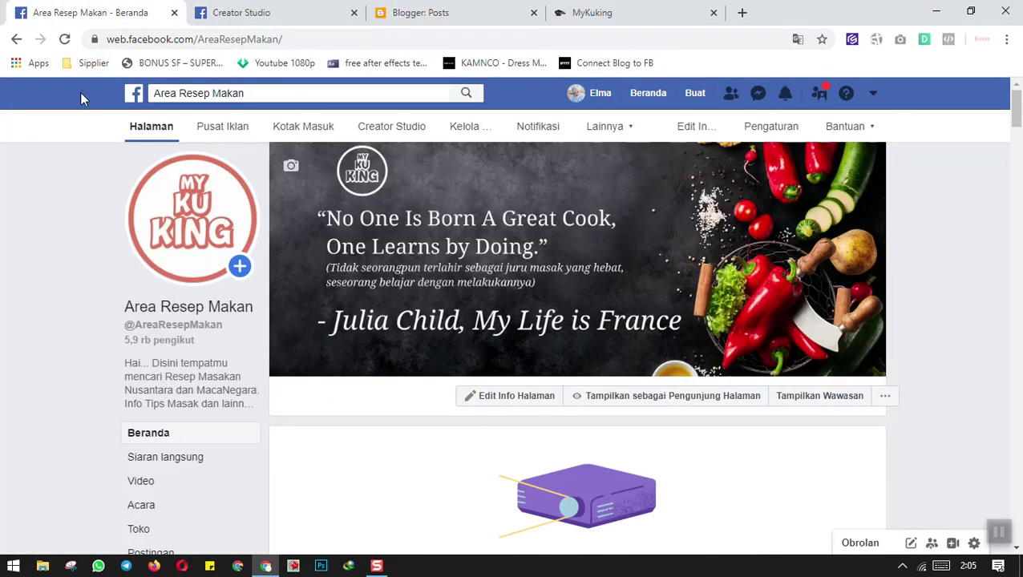
pyautogui.moveTo(134, 199)
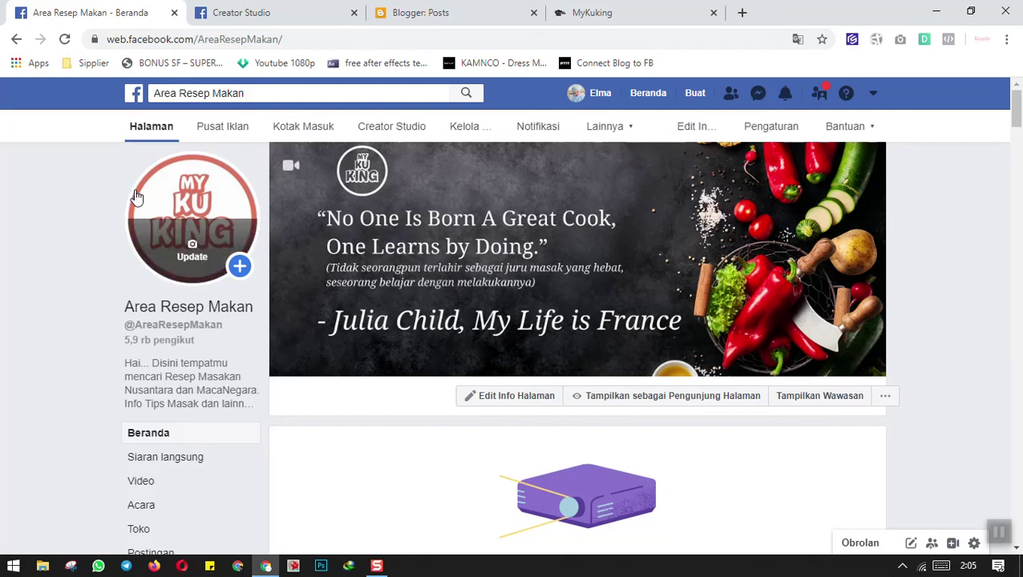
pyautogui.scroll(-1, 93, 198)
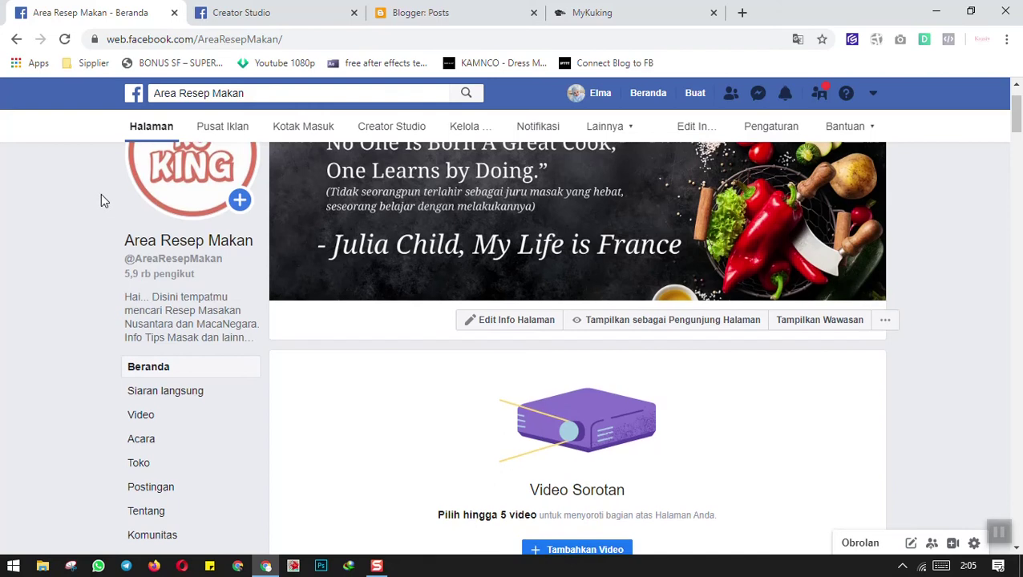
pyautogui.scroll(-2, 101, 194)
pyautogui.scroll(-8, 101, 194)
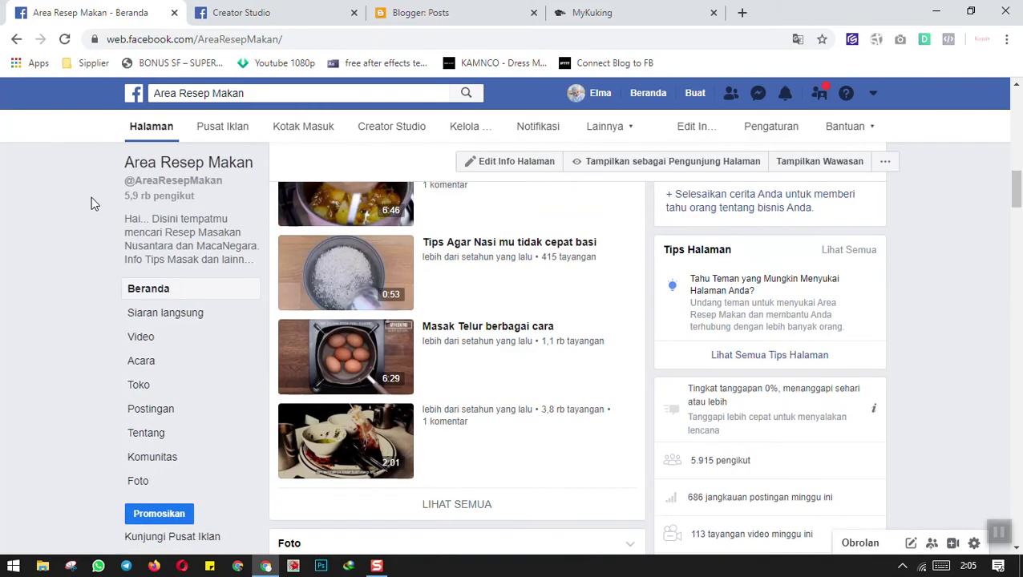
pyautogui.scroll(-3, 93, 203)
pyautogui.scroll(1, 738, 359)
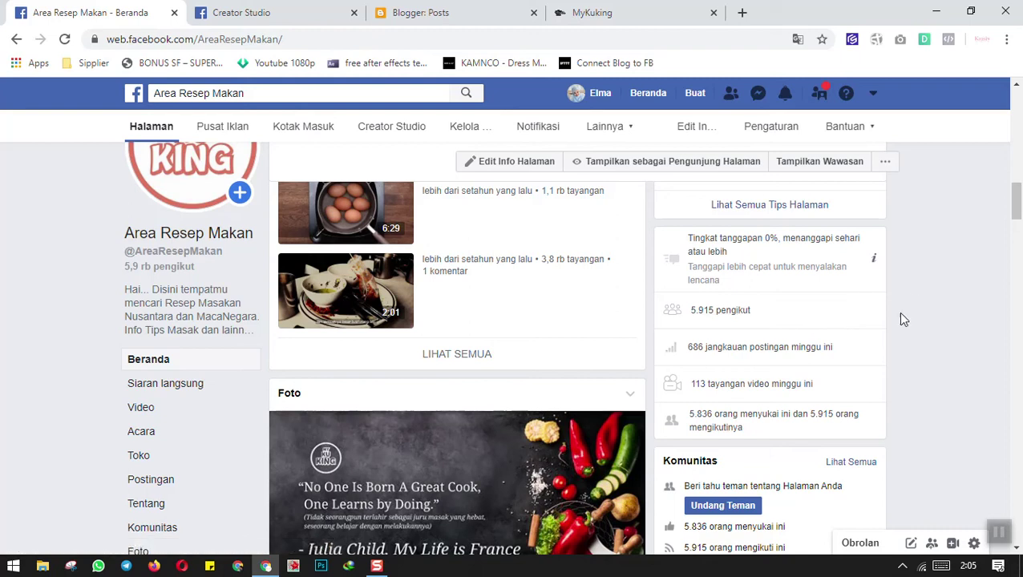
pyautogui.scroll(-1, 770, 317)
pyautogui.scroll(-3, 751, 312)
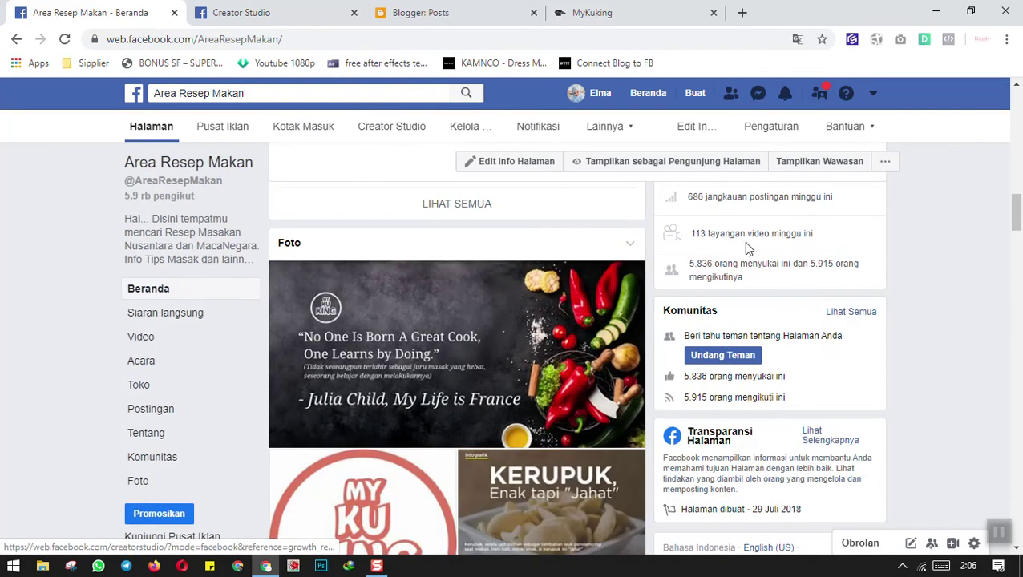
pyautogui.scroll(-1, 756, 246)
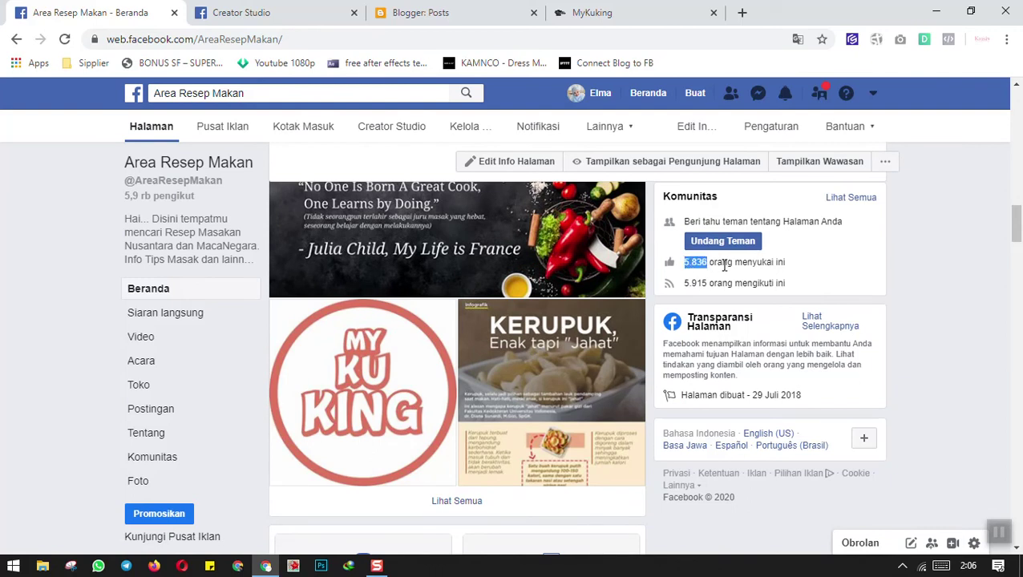
# Review the recipe links posted on the Facebook page through IFTTT, including the gurame and sate Madura posts with their reach and interactions
pyautogui.scroll(-7, 724, 264)
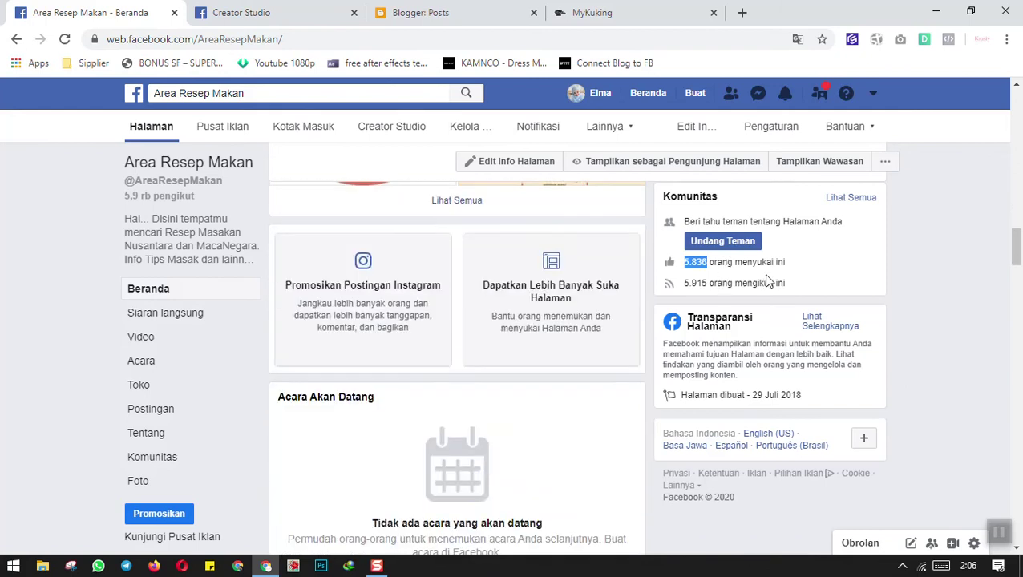
pyautogui.scroll(-4, 766, 281)
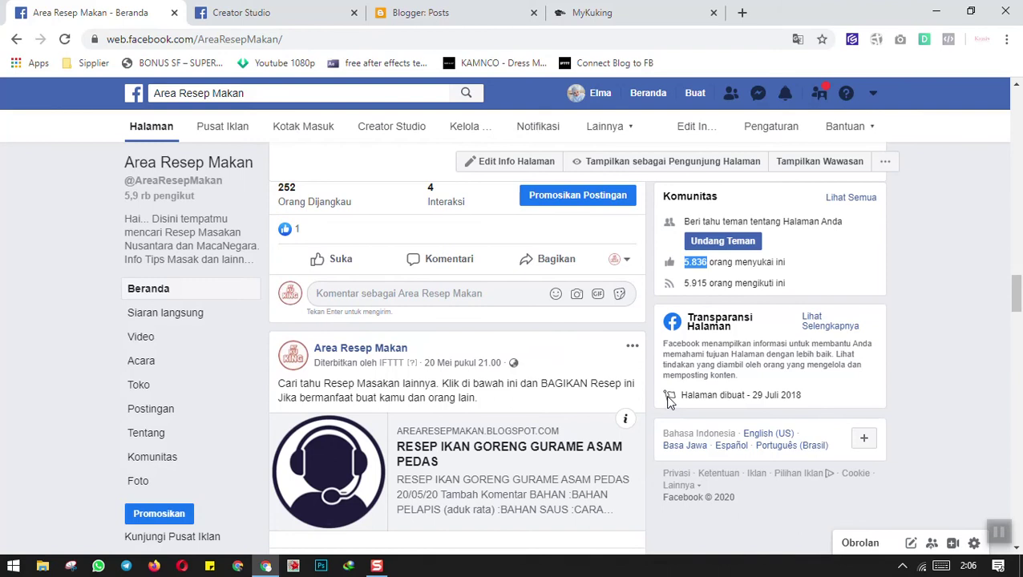
pyautogui.scroll(-1, 668, 399)
pyautogui.scroll(-1, 677, 396)
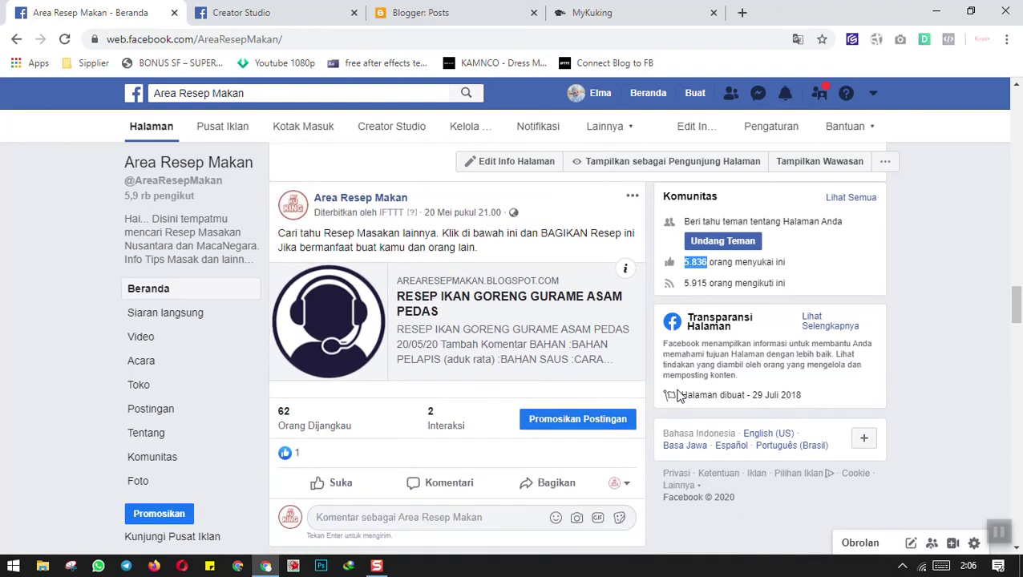
pyautogui.scroll(-6, 654, 405)
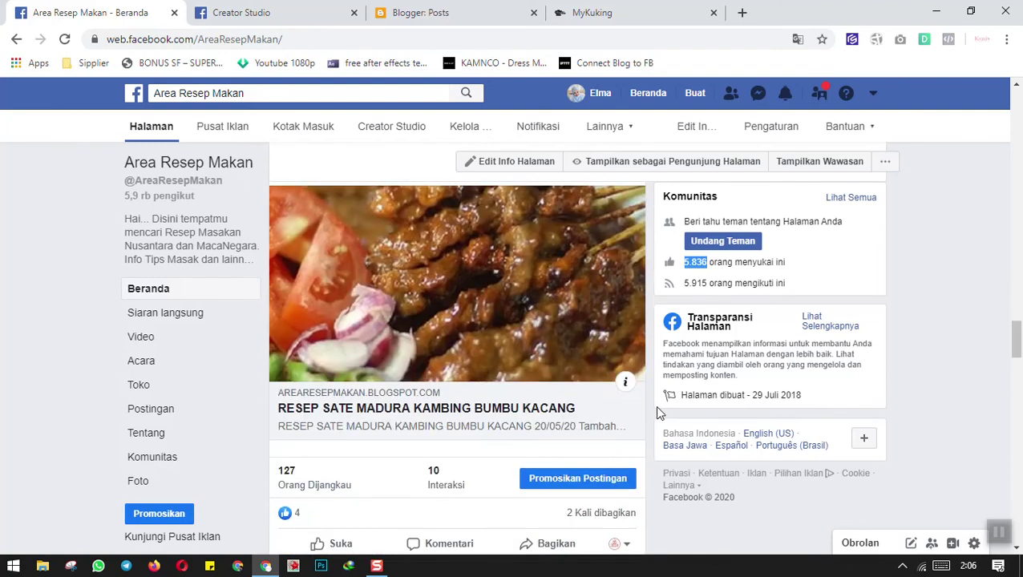
pyautogui.scroll(-1, 656, 417)
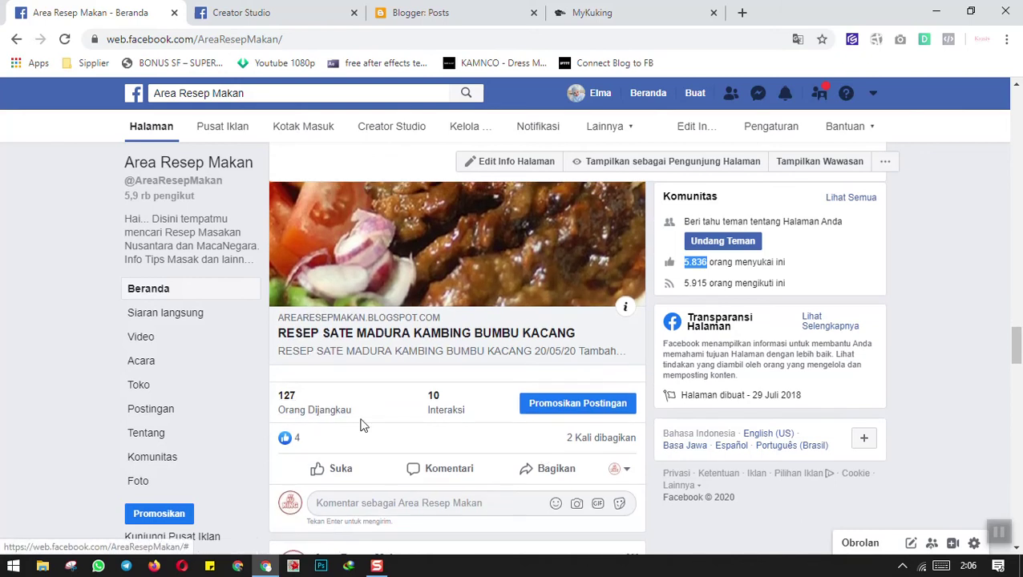
pyautogui.scroll(1, 361, 429)
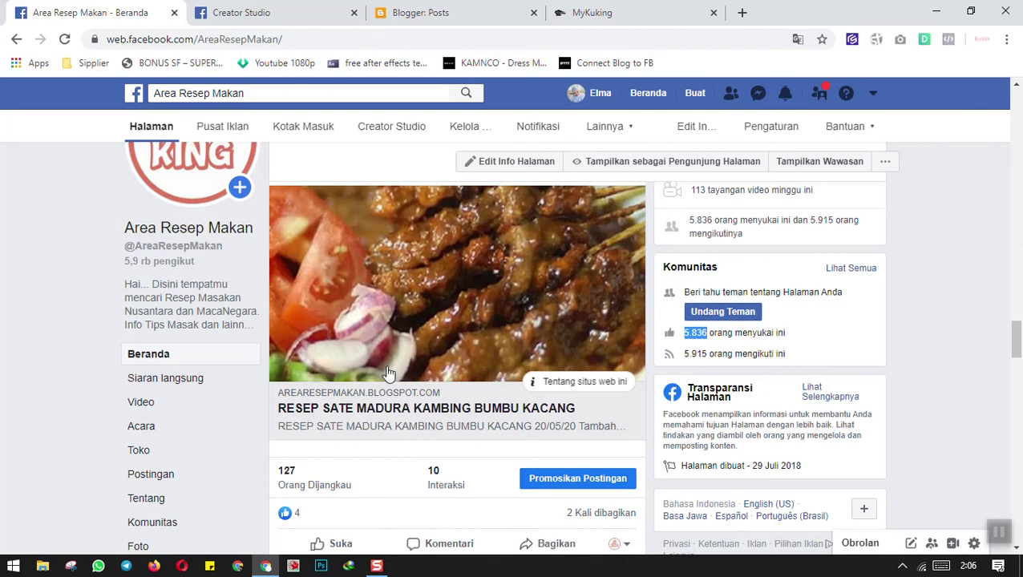
pyautogui.scroll(-3, 939, 365)
pyautogui.scroll(-5, 943, 367)
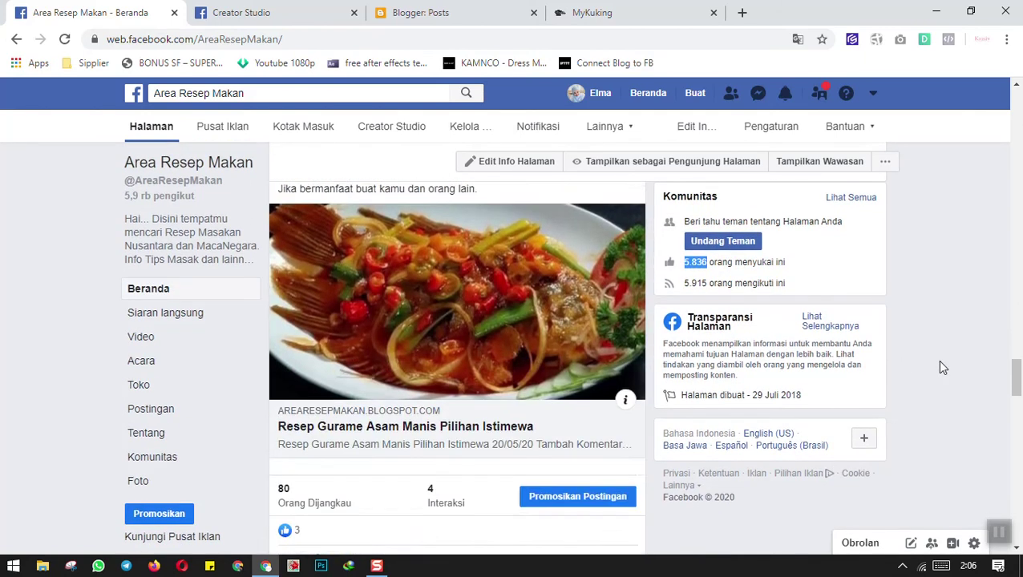
pyautogui.scroll(4, 944, 366)
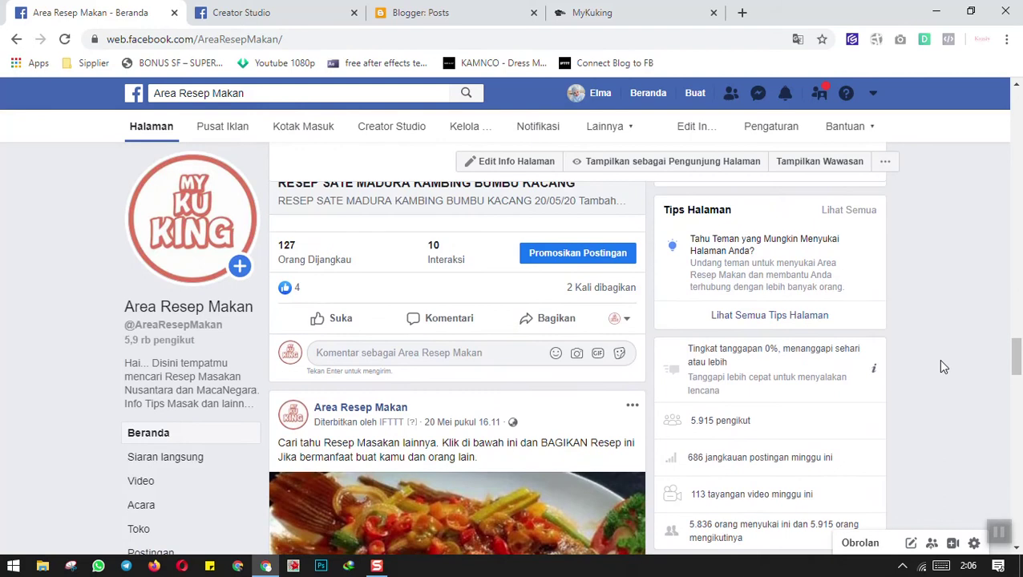
# Check the Blogger post list, switch to the MyKuking blog and read through the Resep Pempek Panggang Sagu Palembang Asli Enak post
pyautogui.click(433, 13)
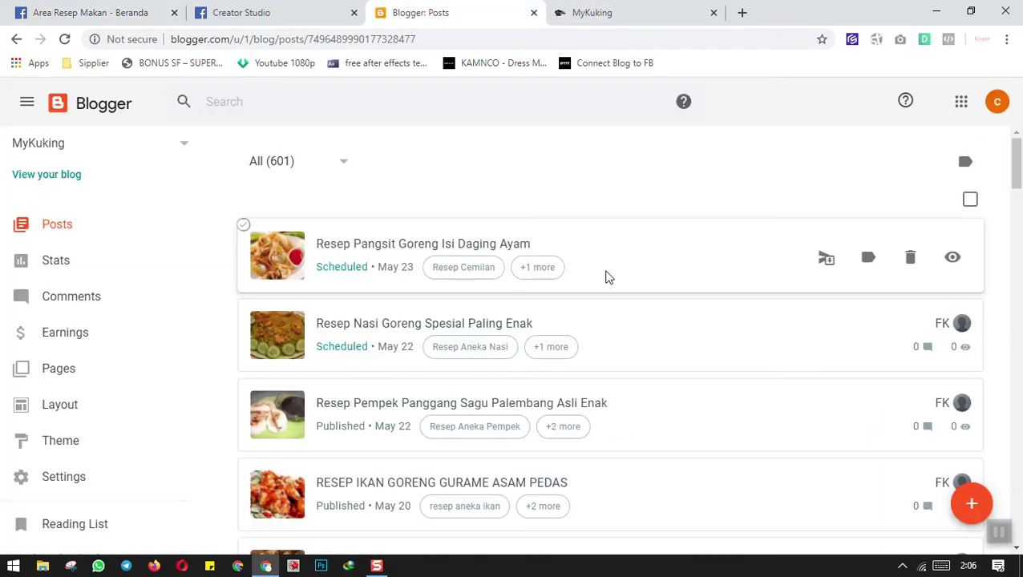
pyautogui.click(600, 13)
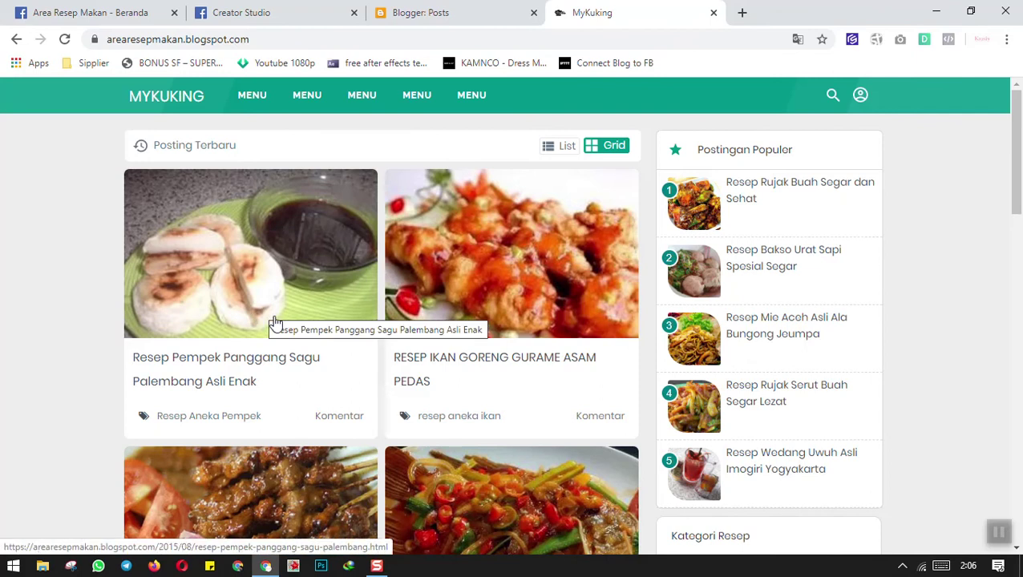
pyautogui.click(297, 292)
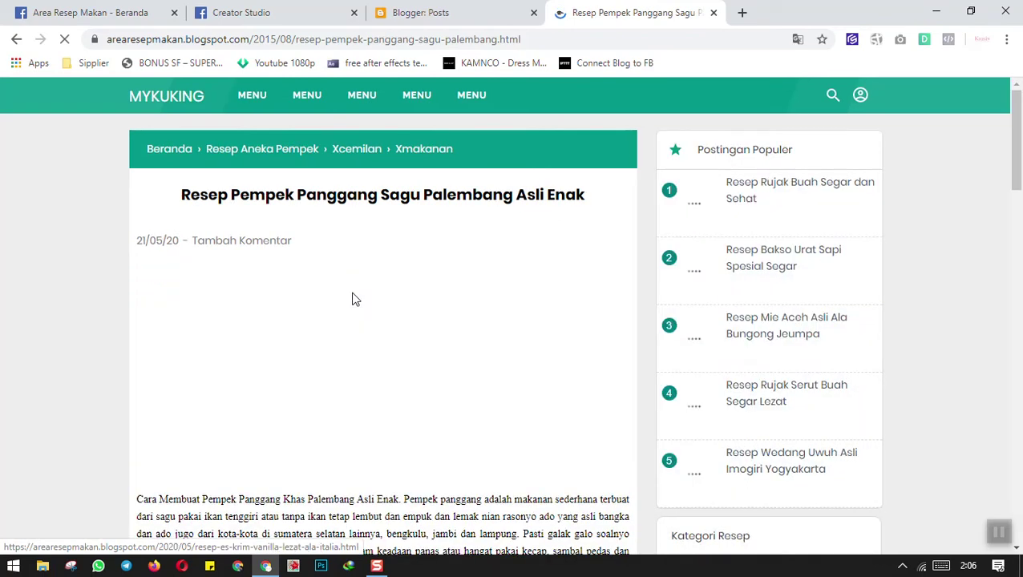
pyautogui.scroll(-3, 374, 304)
pyautogui.scroll(3, 282, 288)
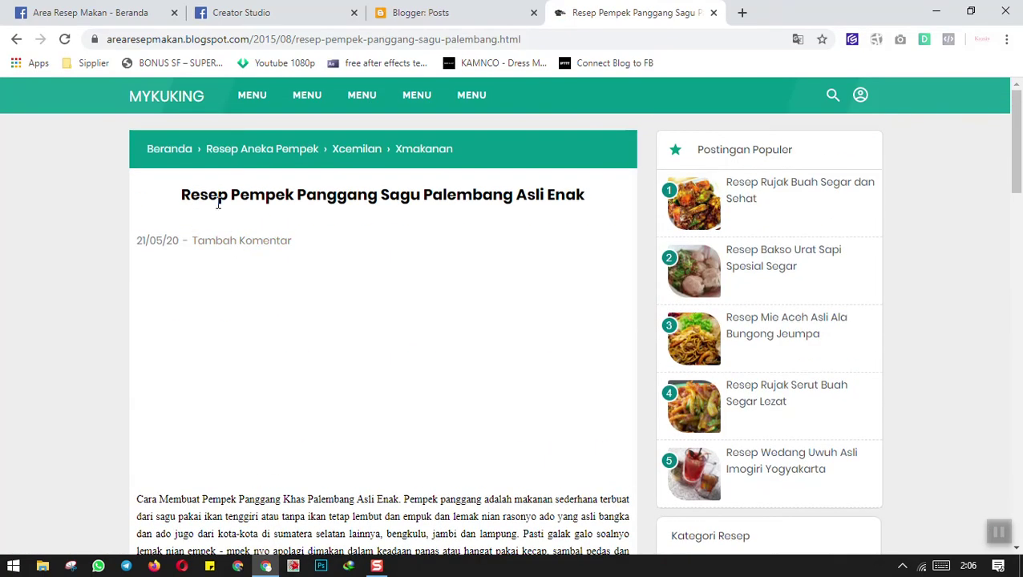
pyautogui.scroll(-3, 329, 377)
pyautogui.scroll(2, 320, 377)
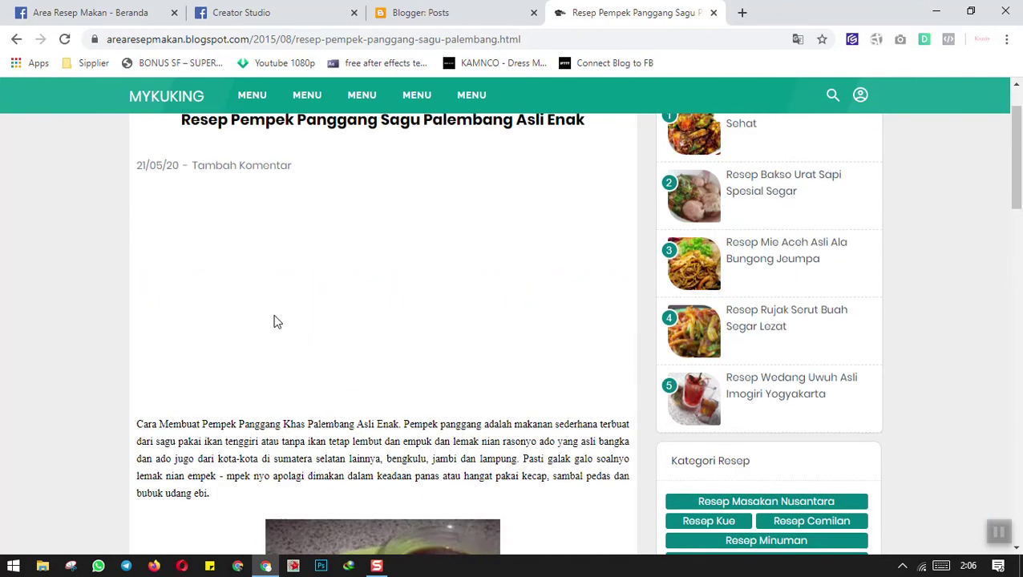
pyautogui.scroll(-7, 203, 184)
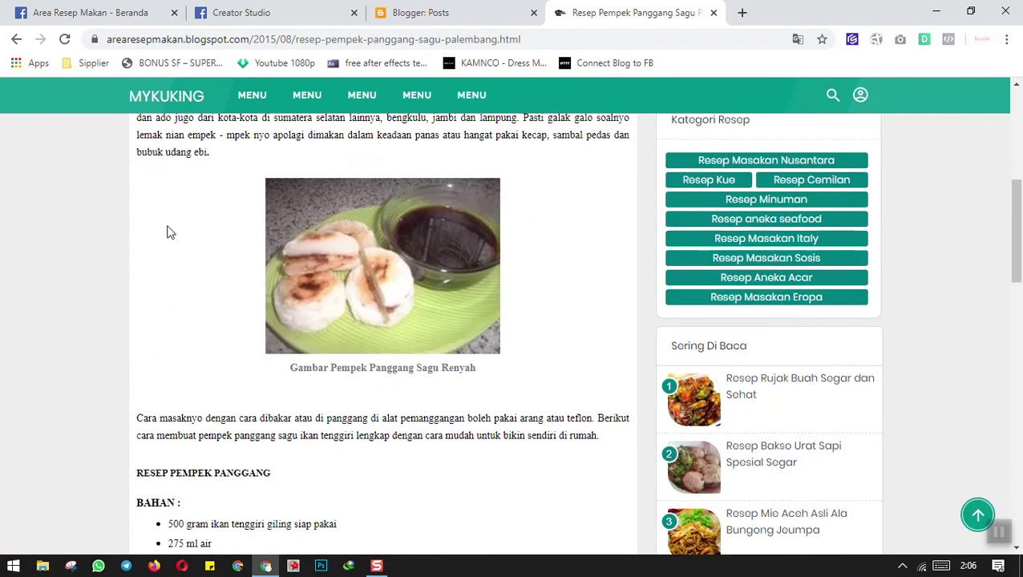
pyautogui.scroll(-10, 205, 252)
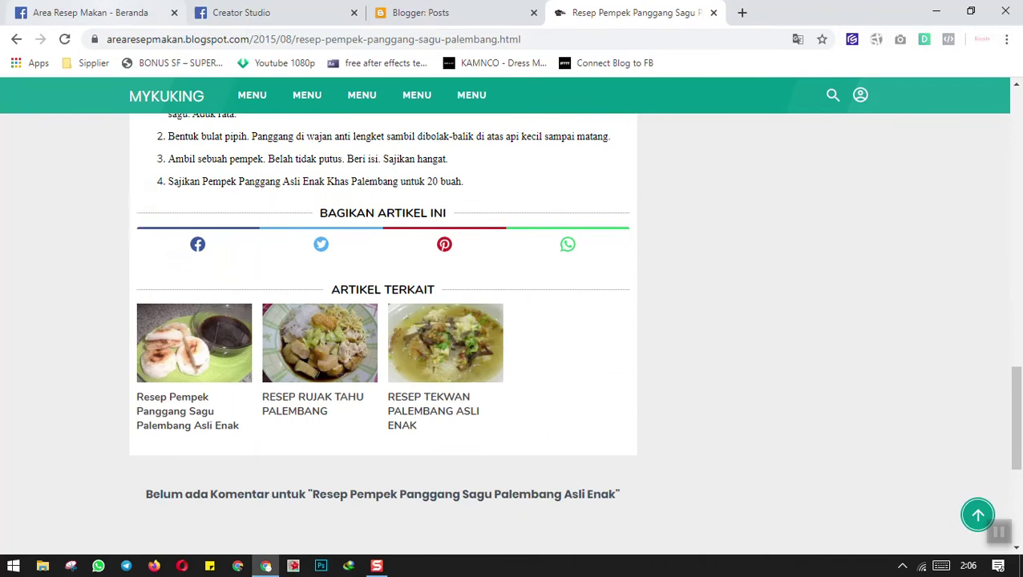
# Switch back to the Facebook page and look at its blank post composer, closing it without posting
pyautogui.click(92, 12)
pyautogui.scroll(-10, 391, 435)
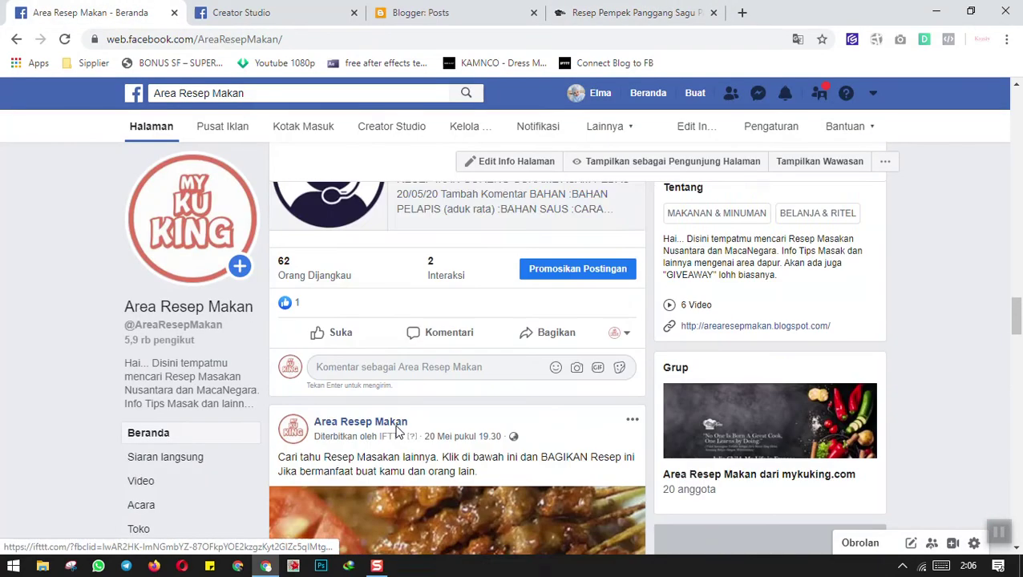
pyautogui.scroll(10, 394, 433)
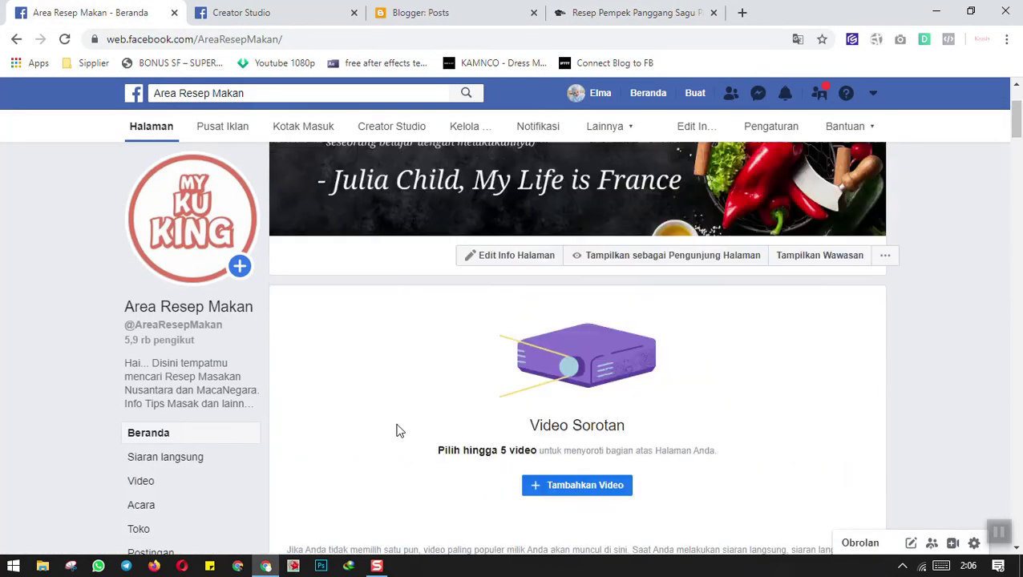
pyautogui.scroll(-4, 395, 429)
pyautogui.scroll(-2, 379, 419)
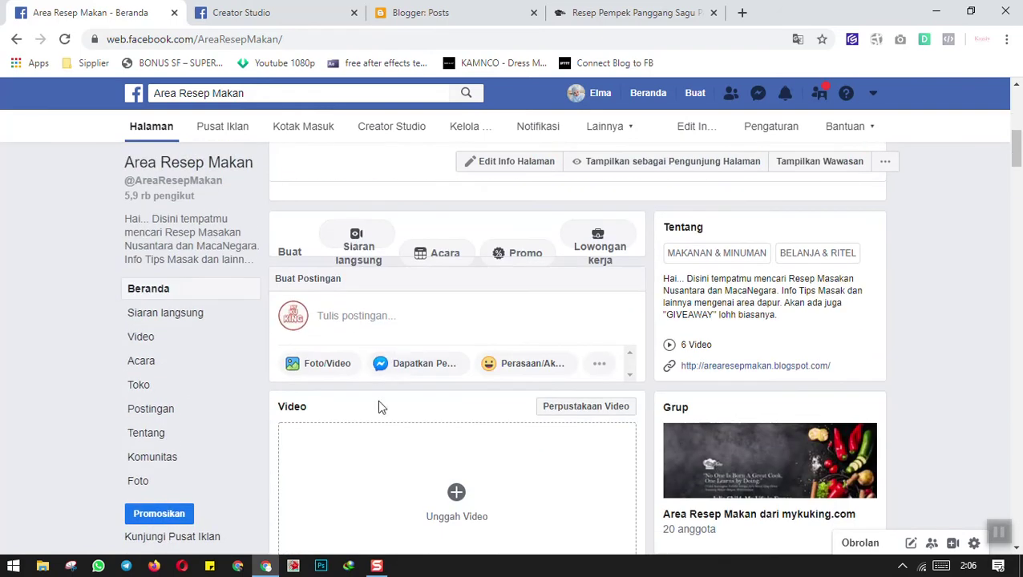
pyautogui.click(367, 320)
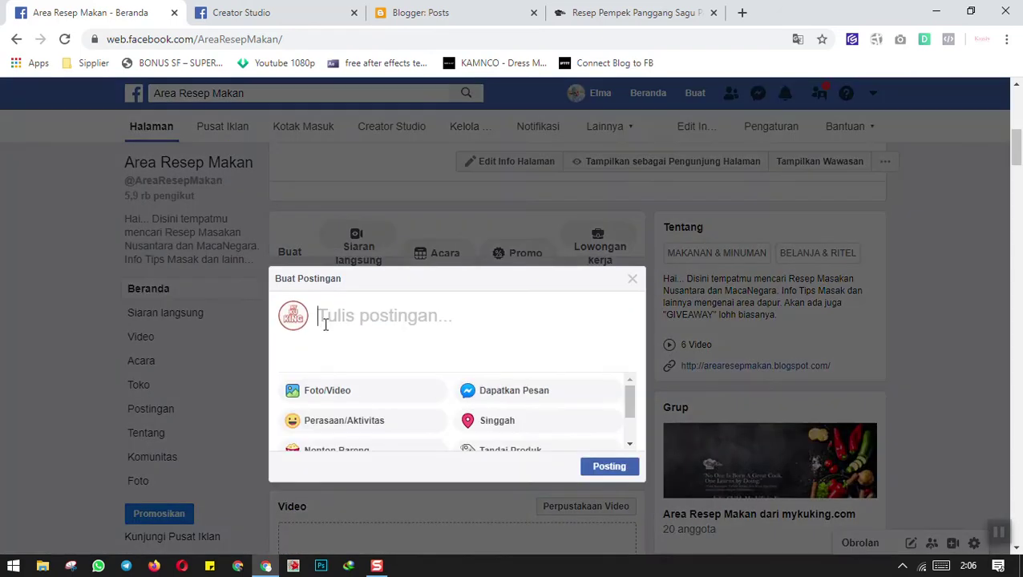
pyautogui.click(628, 281)
# View the Facebook page's pinned Ramadhan post that links to the recipe blog
pyautogui.scroll(-10, 473, 290)
pyautogui.scroll(-6, 185, 255)
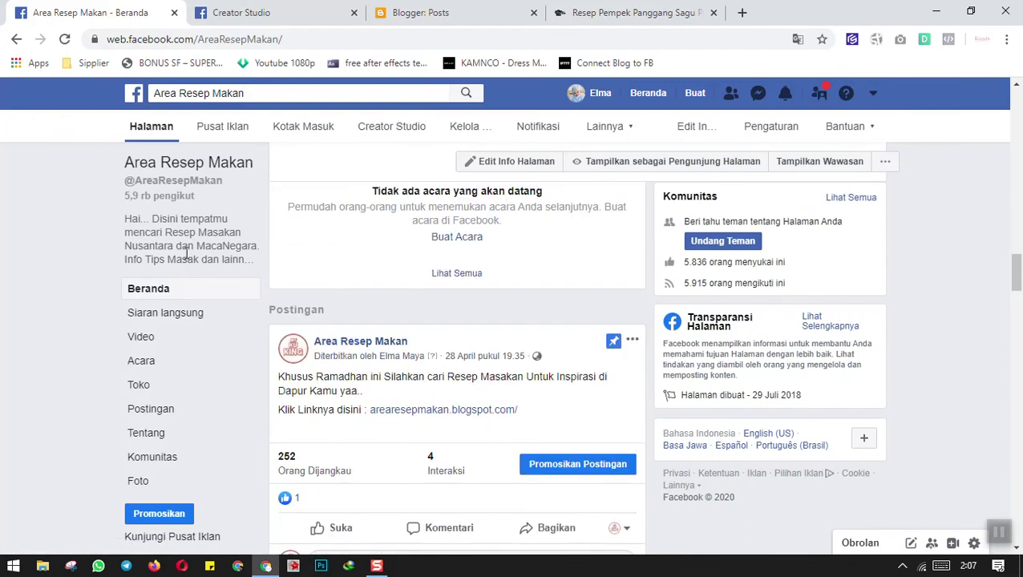
pyautogui.scroll(-2, 185, 255)
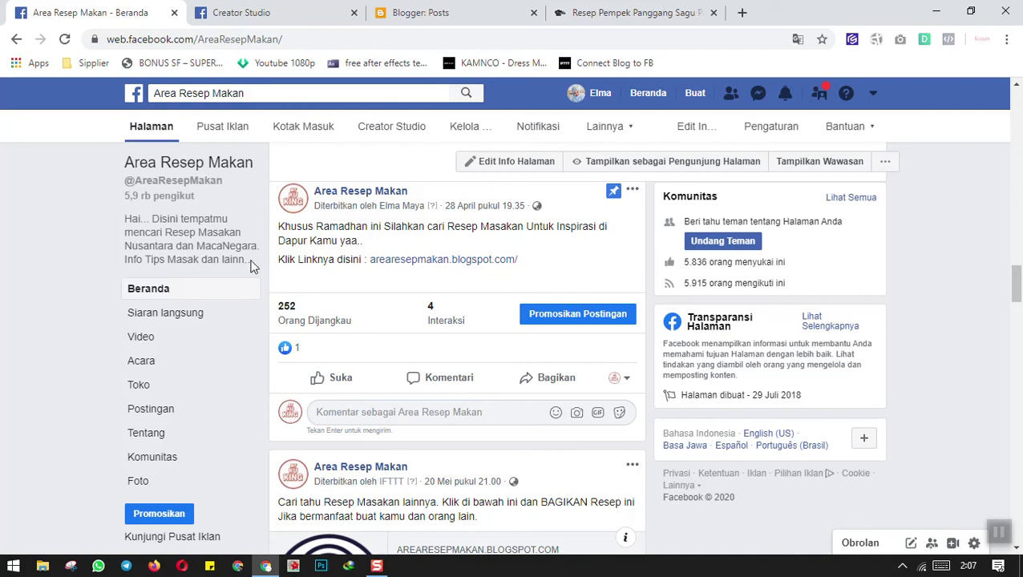
# Return to the pempek recipe post on the blog and review its share section, title, introduction and photo
pyautogui.click(498, 13)
pyautogui.click(593, 13)
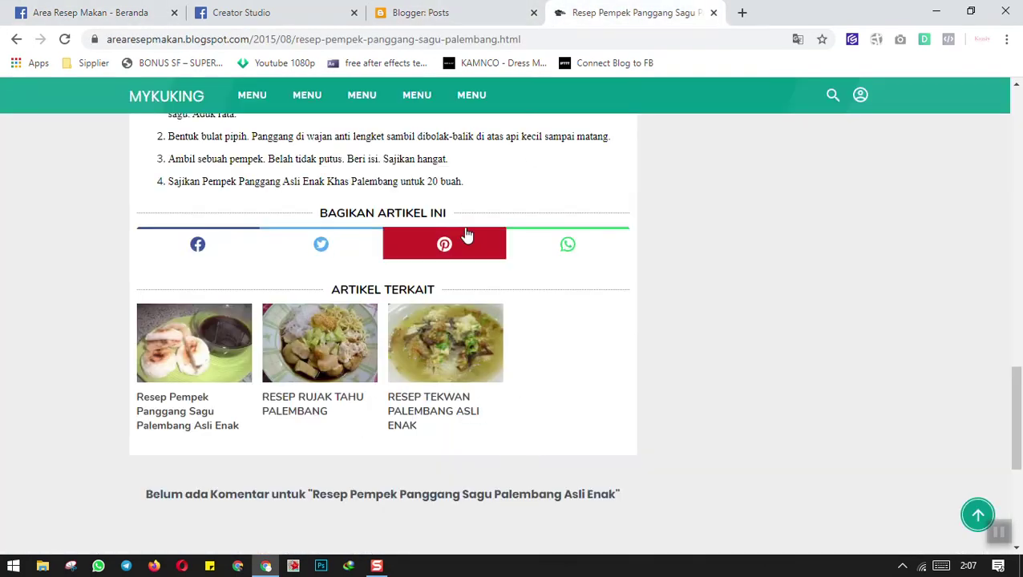
pyautogui.scroll(15, 433, 232)
pyautogui.scroll(4, 494, 231)
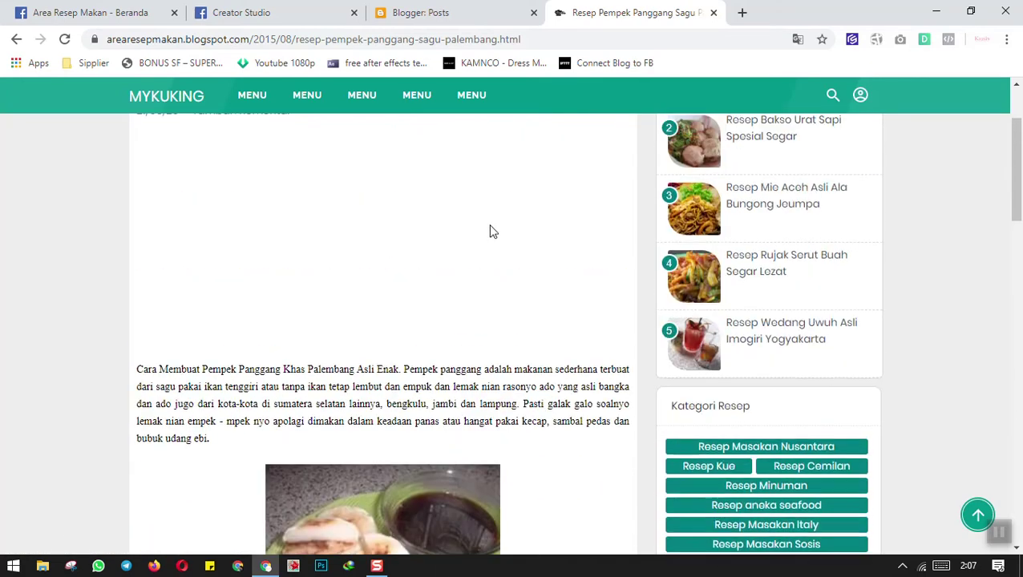
pyautogui.scroll(2, 494, 232)
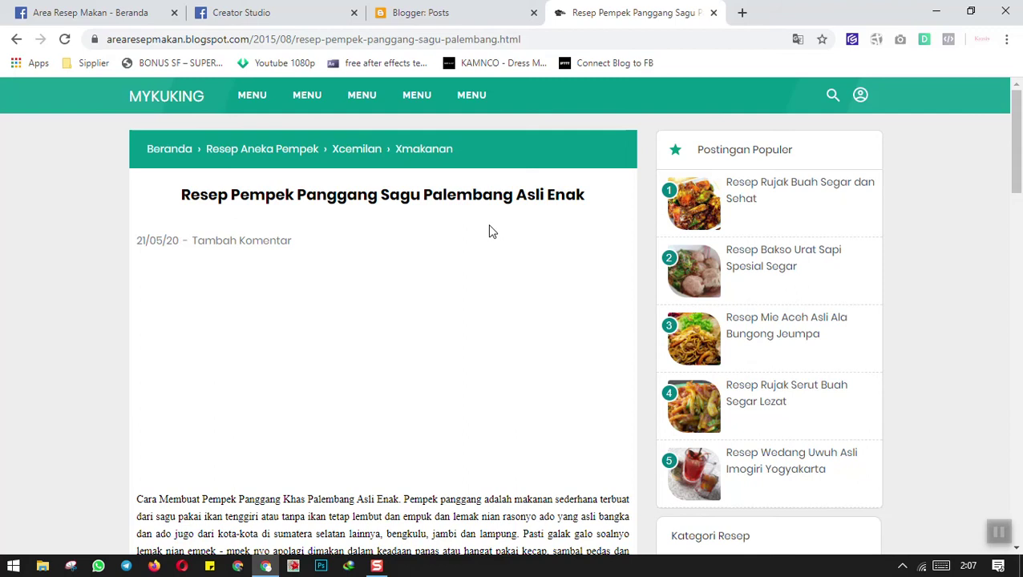
pyautogui.scroll(-3, 492, 232)
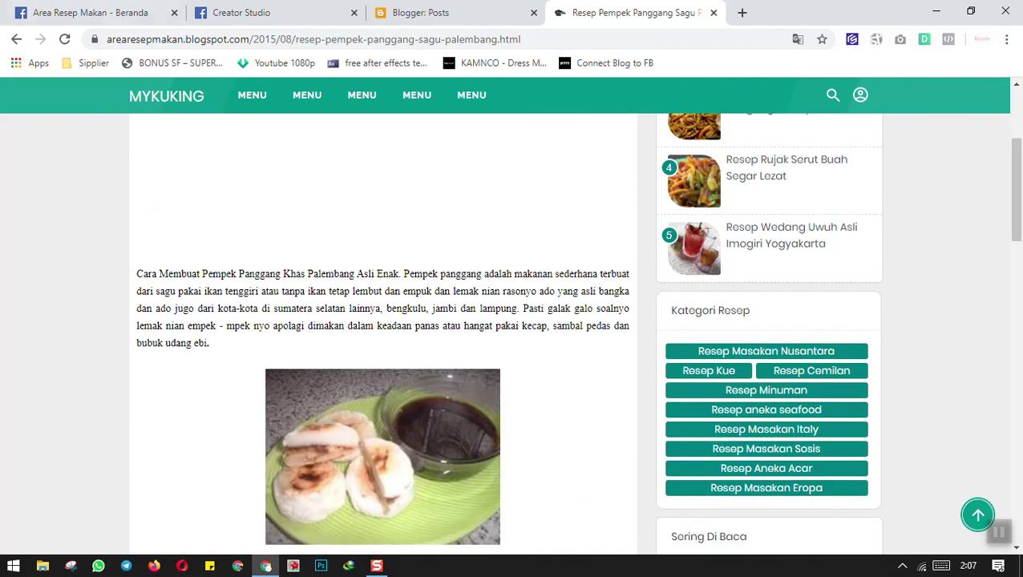
# Switch to the Facebook page and compare its automatically shared recipe links with the older manual posts such as the bakwan sayur one
pyautogui.hotkey('ctrl', '1')
pyautogui.scroll(-6, 491, 393)
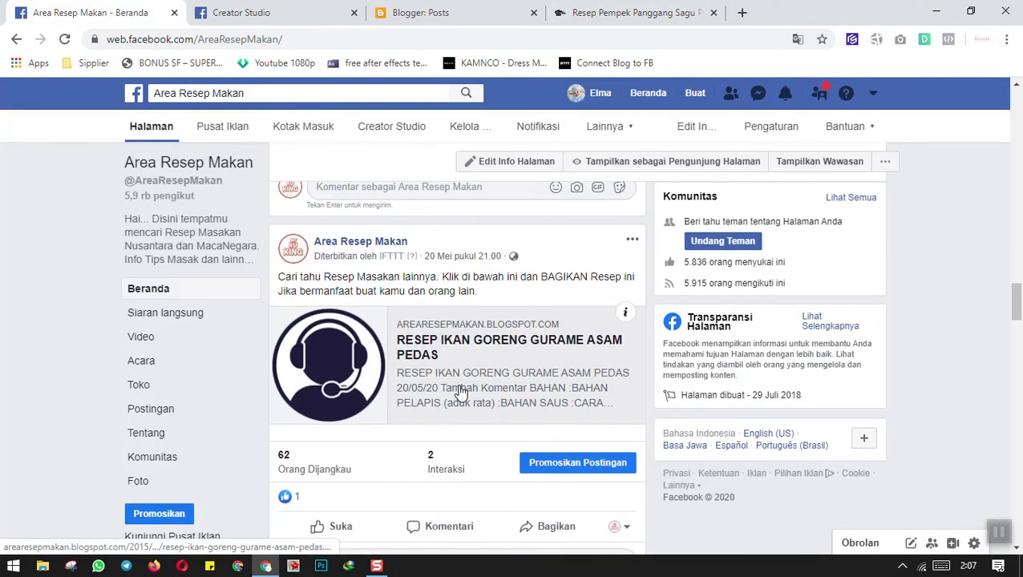
pyautogui.scroll(-4, 454, 401)
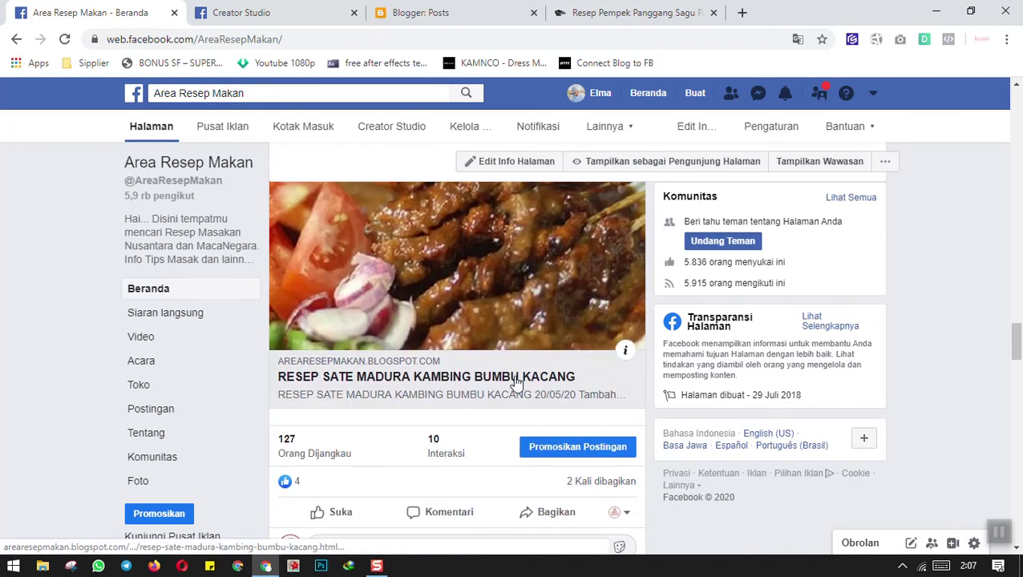
pyautogui.scroll(10, 516, 383)
pyautogui.scroll(-15, 510, 312)
pyautogui.scroll(-10, 525, 311)
pyautogui.scroll(-6, 527, 311)
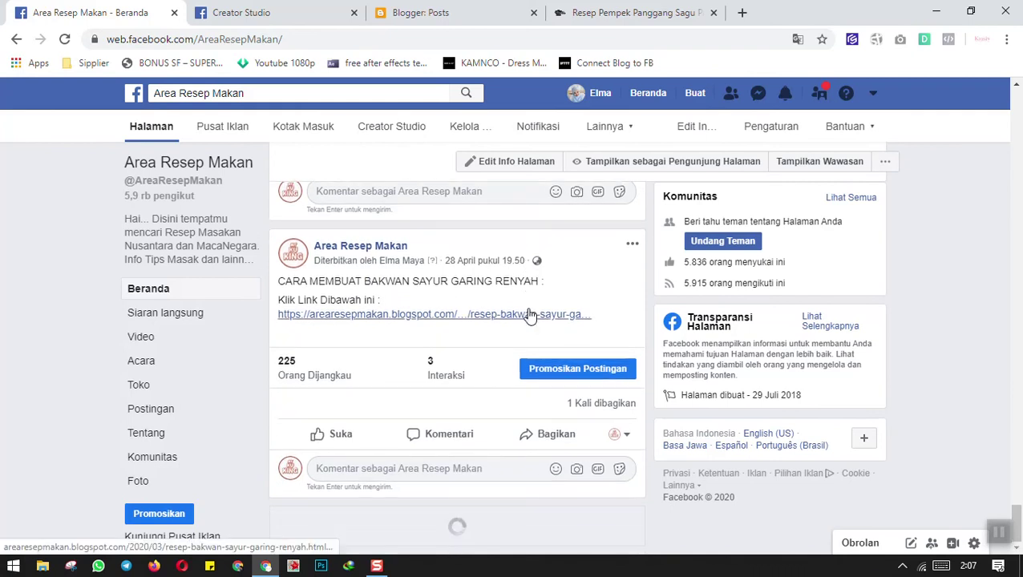
# Switch to the MyKuking blog and open its home page to look over the recipe listing
pyautogui.click(566, 9)
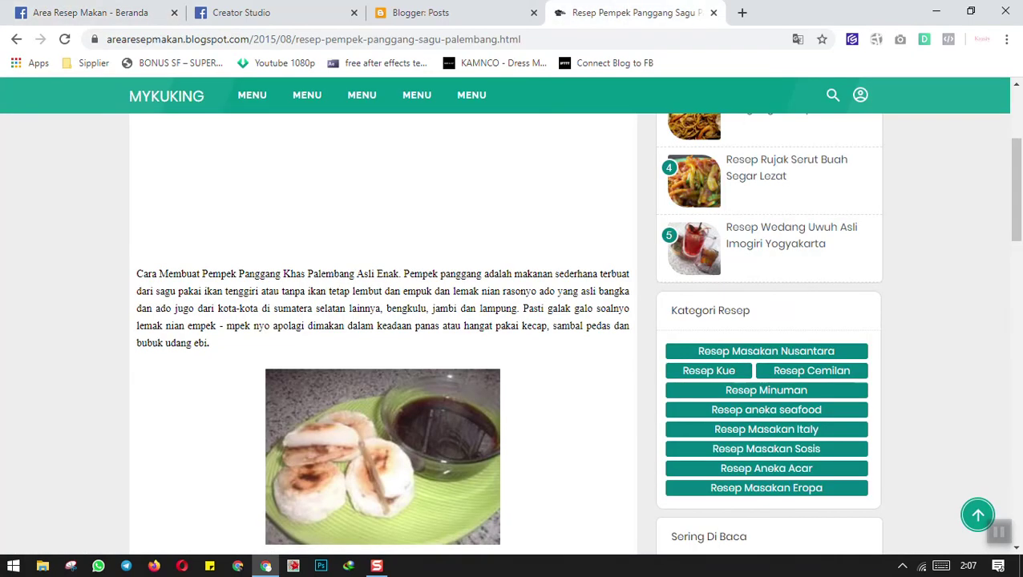
pyautogui.scroll(3, 590, 402)
pyautogui.click(183, 100)
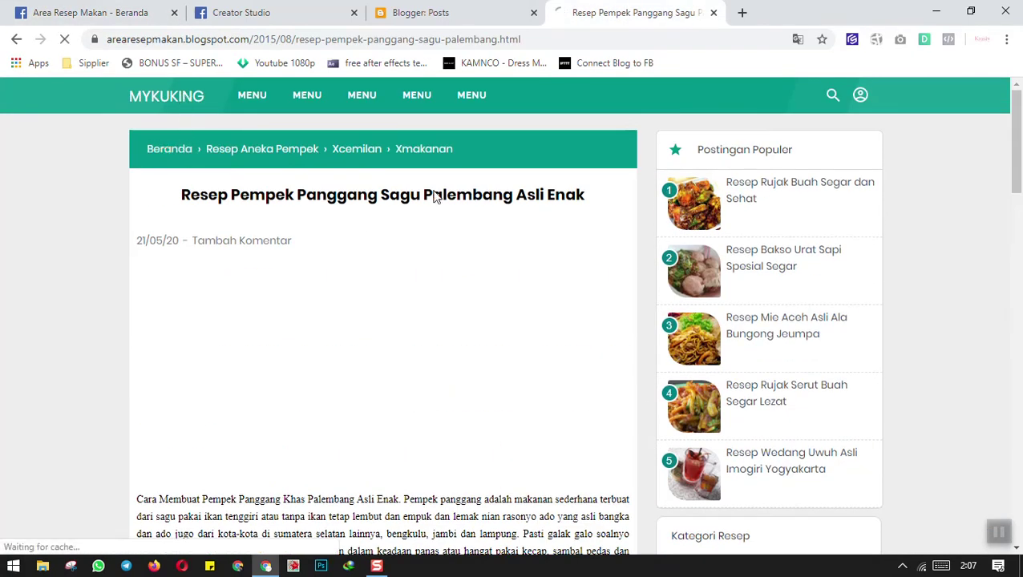
pyautogui.scroll(-4, 880, 375)
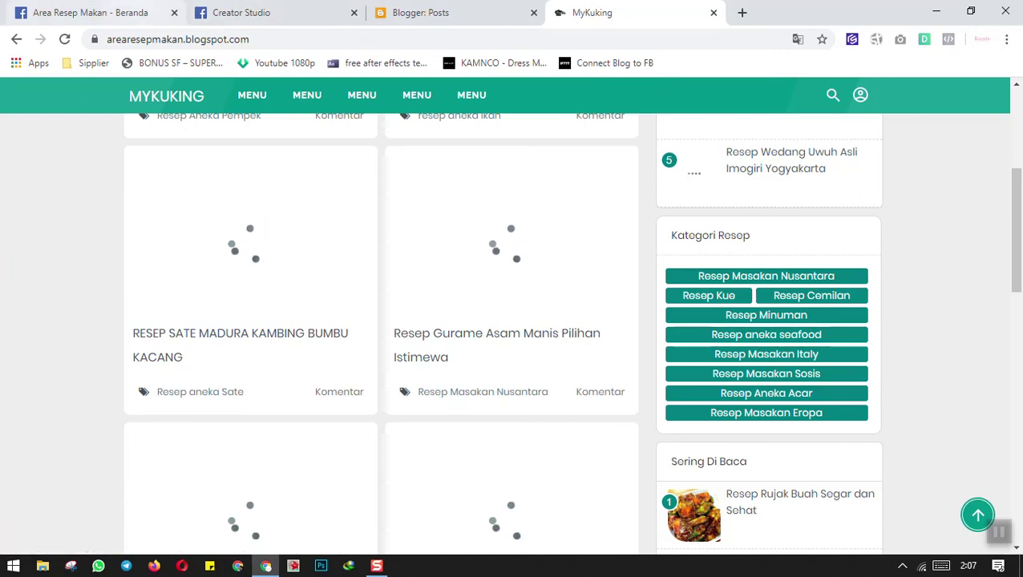
# Browse the Facebook page's October 2019 posts and check the pempek recipe's publication date in Blogger's post list
pyautogui.click(88, 12)
pyautogui.scroll(-3, 473, 325)
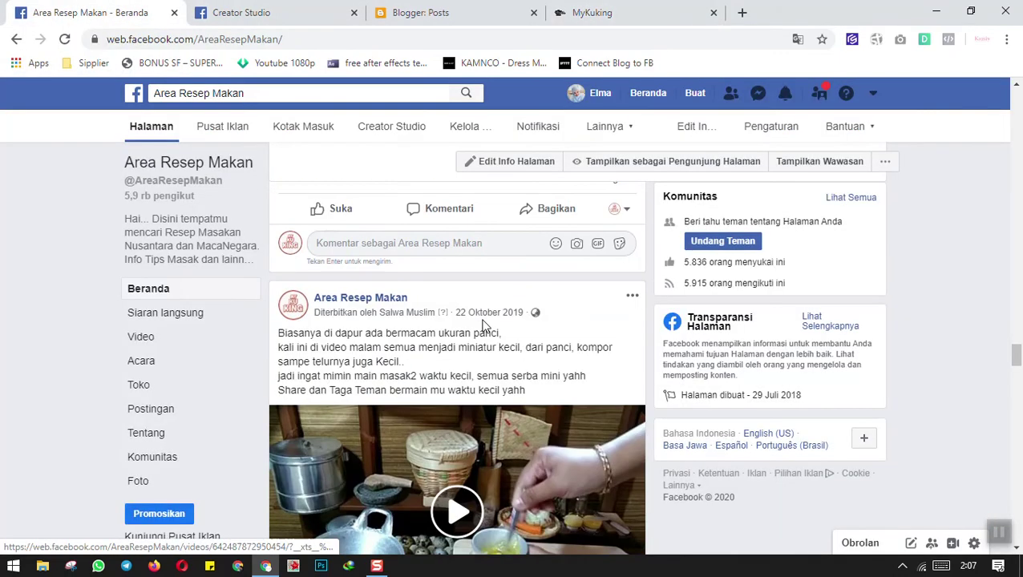
pyautogui.scroll(-5, 485, 329)
pyautogui.scroll(-4, 607, 385)
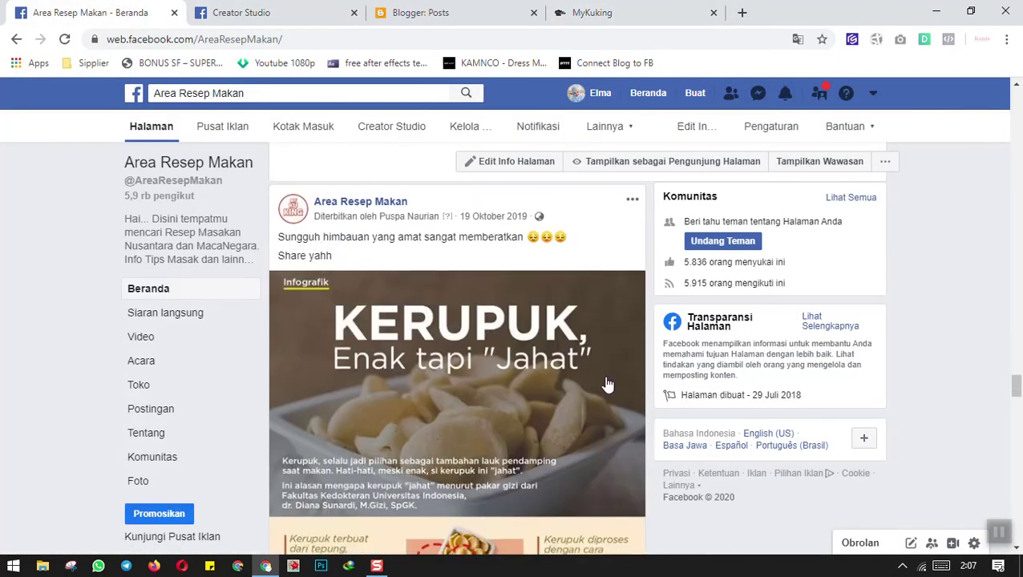
pyautogui.click(425, 12)
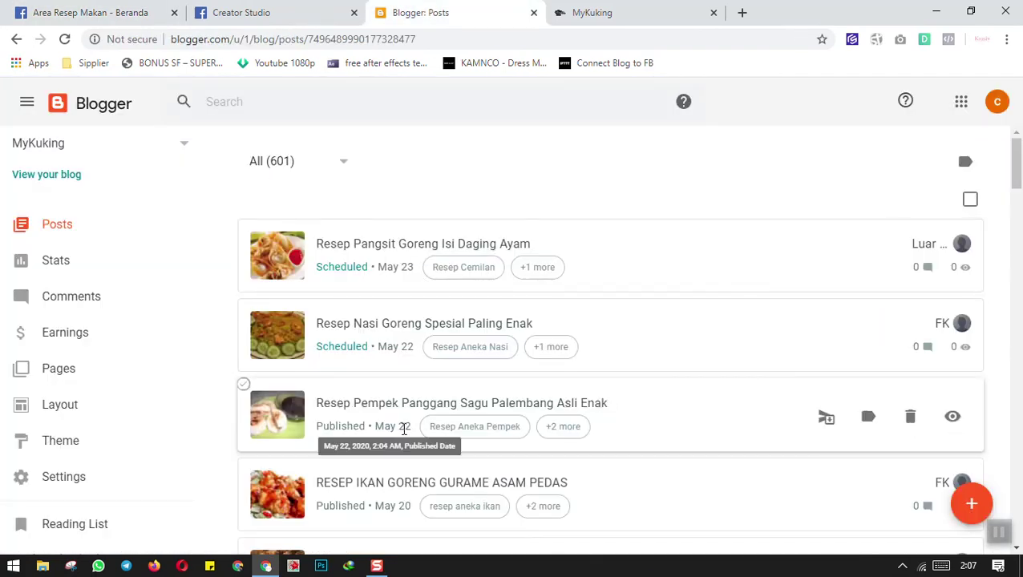
pyautogui.scroll(-1, 385, 405)
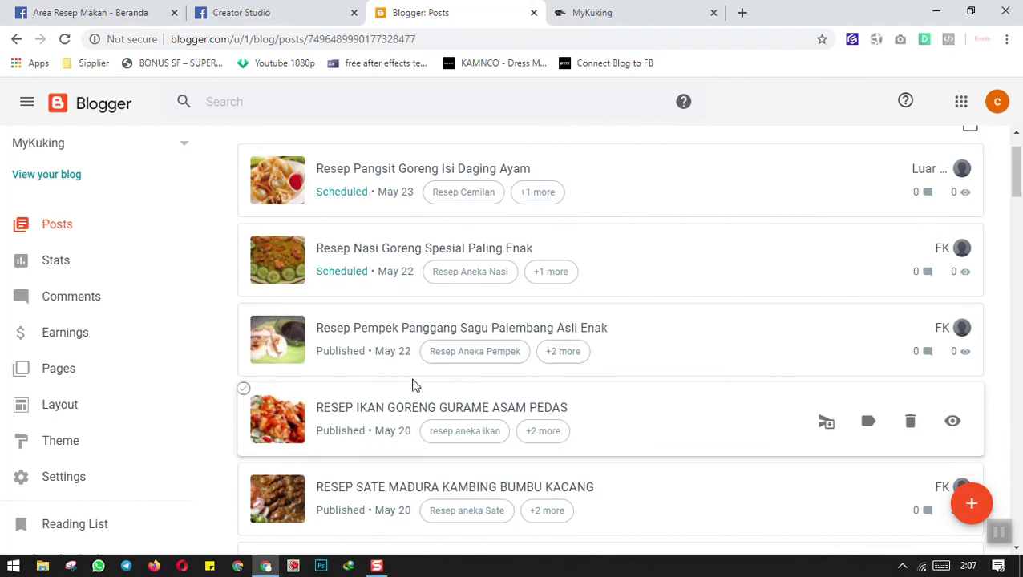
# Switch to the Facebook page and view the March 2019 recipe links shared through dlvr.it, returning to the page's upper sections
pyautogui.click(80, 12)
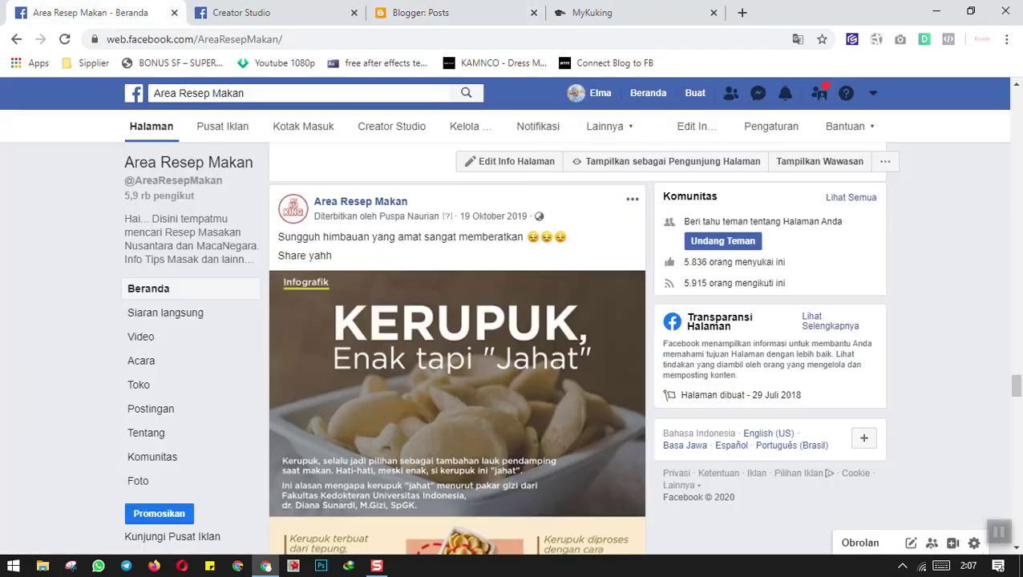
pyautogui.scroll(-15, 387, 333)
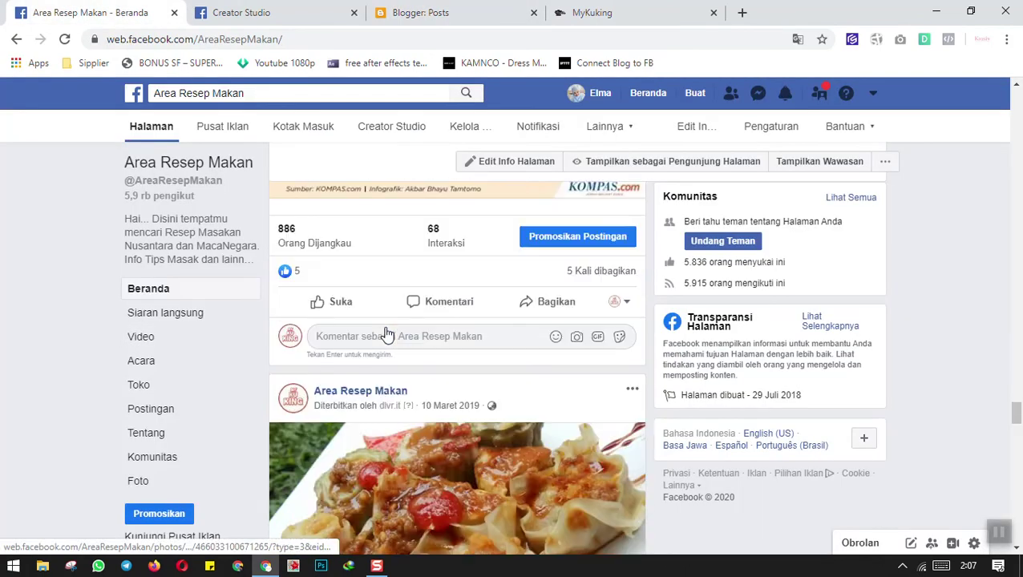
pyautogui.scroll(-3, 387, 333)
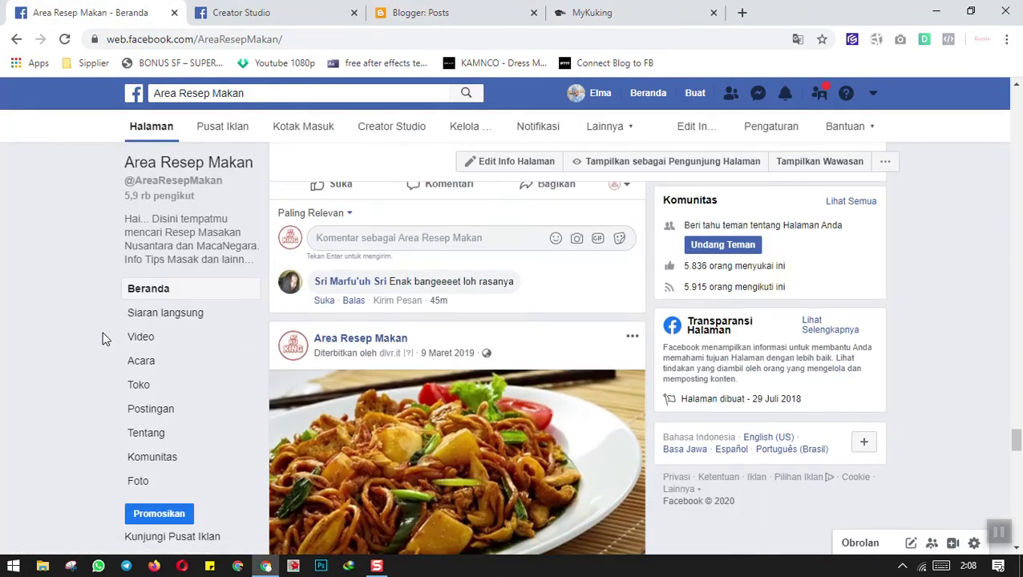
pyautogui.scroll(5, 102, 338)
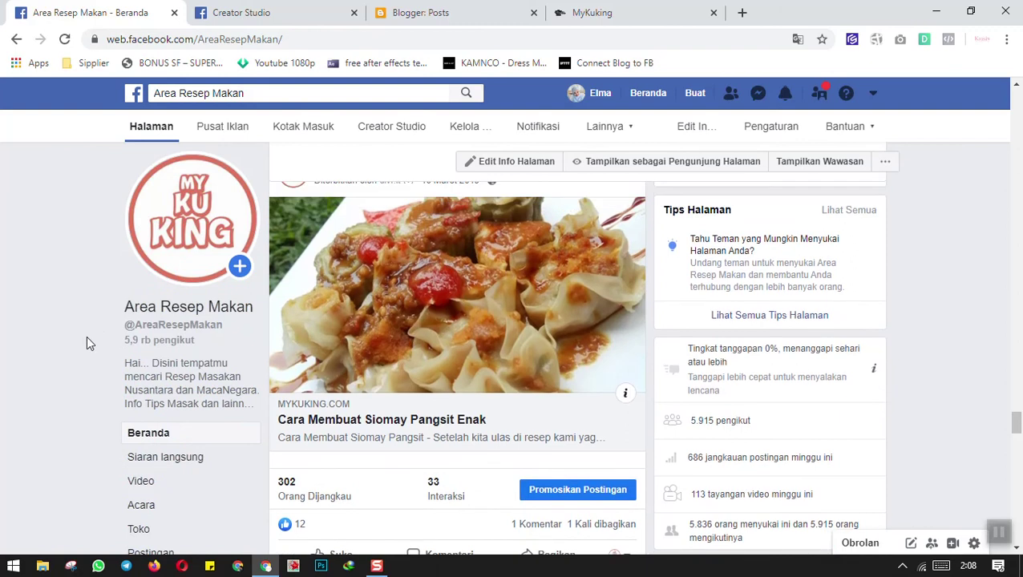
pyautogui.scroll(15, 88, 343)
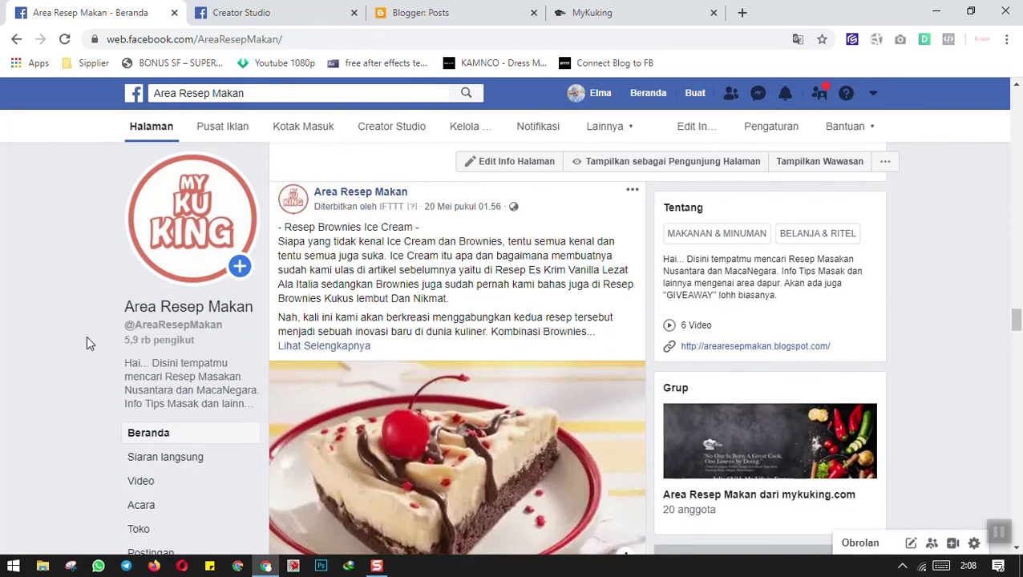
pyautogui.scroll(15, 87, 338)
pyautogui.scroll(10, 87, 344)
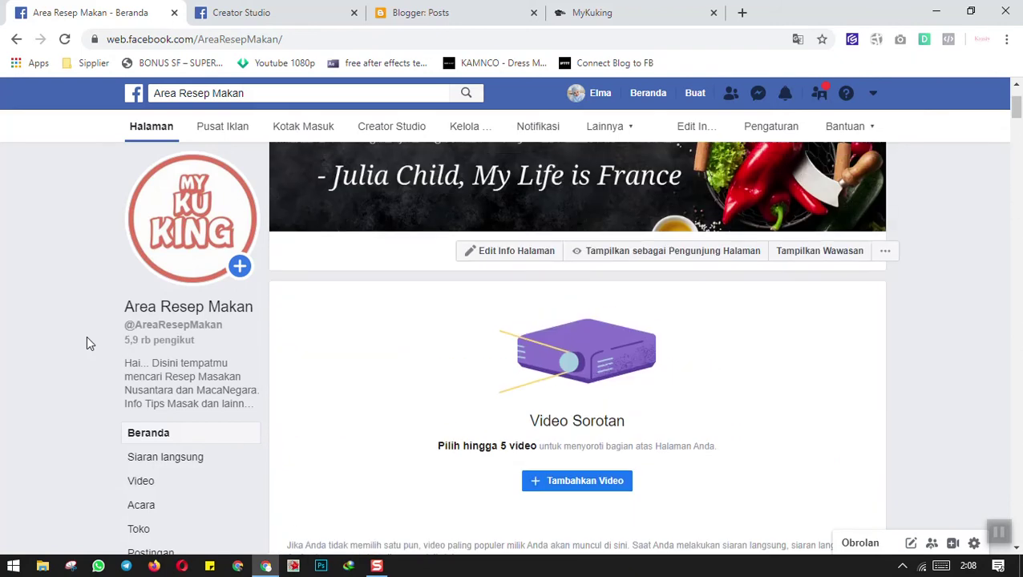
pyautogui.scroll(2, 90, 343)
pyautogui.scroll(-4, 105, 358)
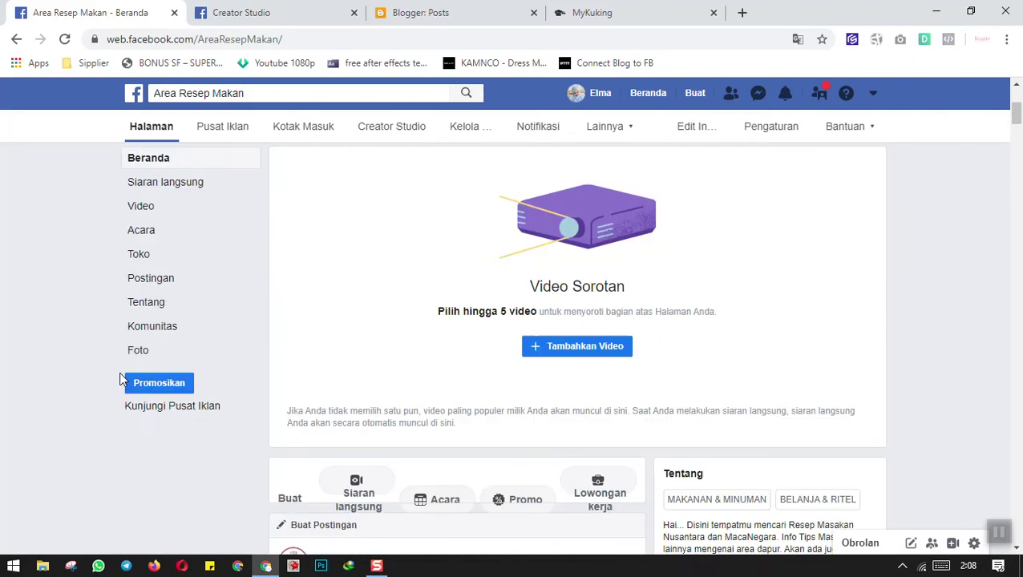
pyautogui.scroll(-4, 133, 388)
# Switch to Blogger and review the scheduled and published recipe posts with their dates
pyautogui.click(433, 12)
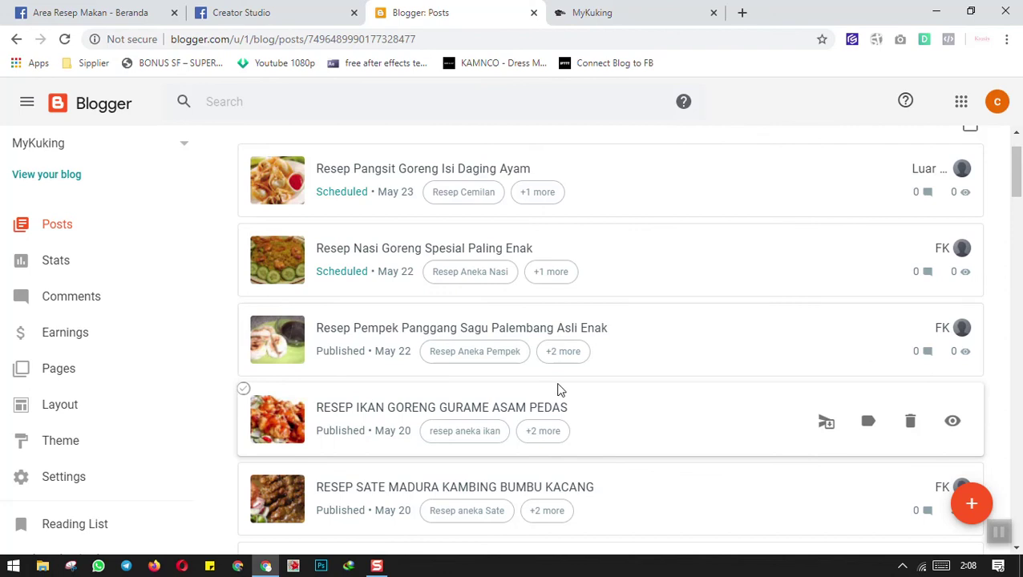
pyautogui.scroll(1, 558, 353)
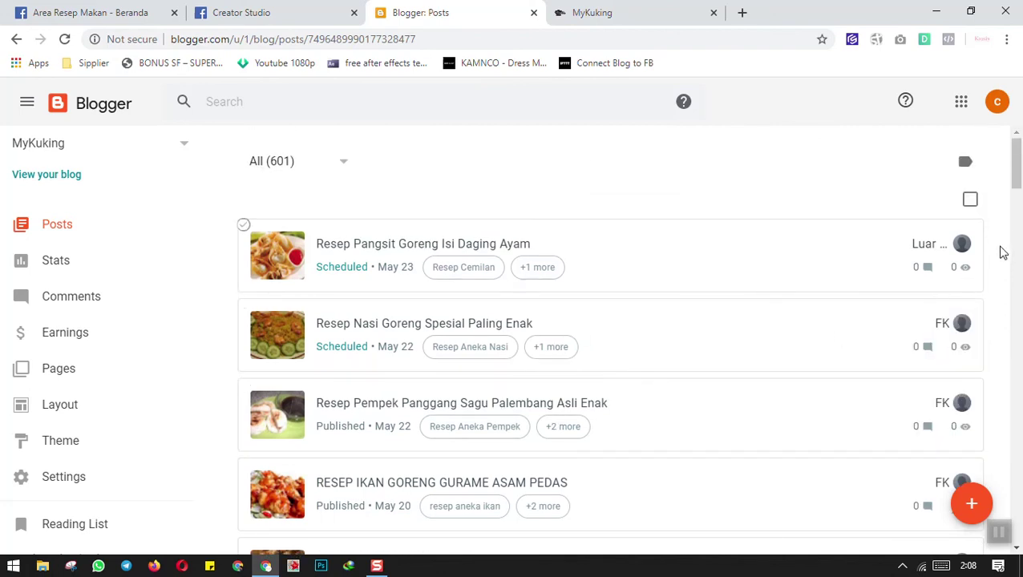
pyautogui.scroll(-1, 1000, 254)
pyautogui.scroll(1, 1000, 255)
pyautogui.scroll(-1, 224, 289)
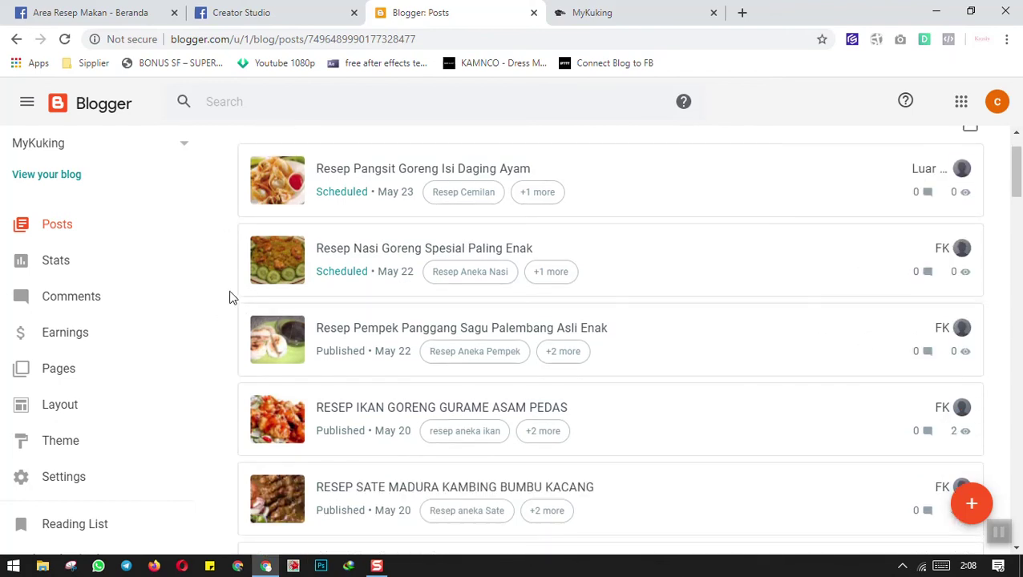
pyautogui.scroll(-2, 227, 297)
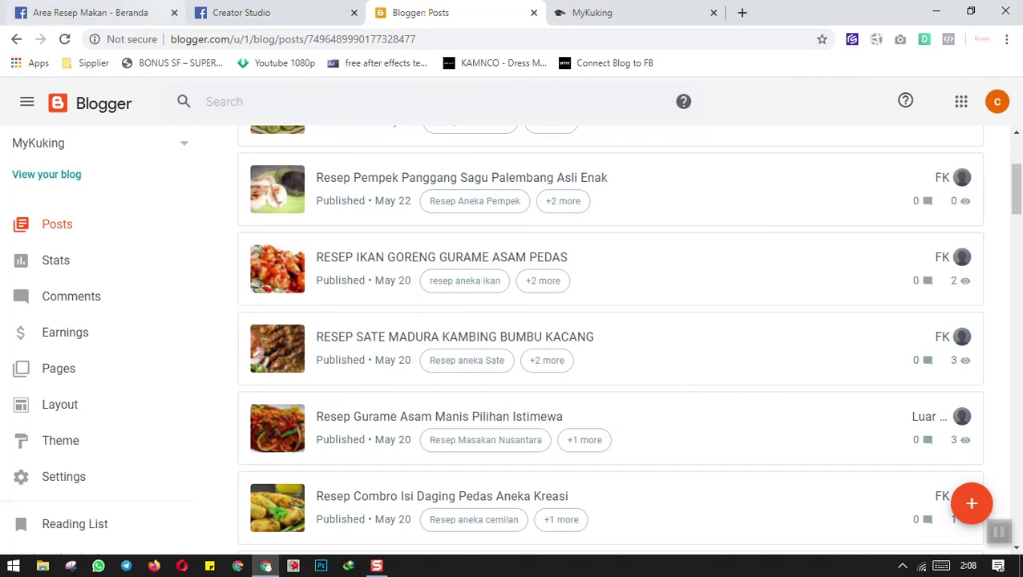
pyautogui.scroll(2, 473, 209)
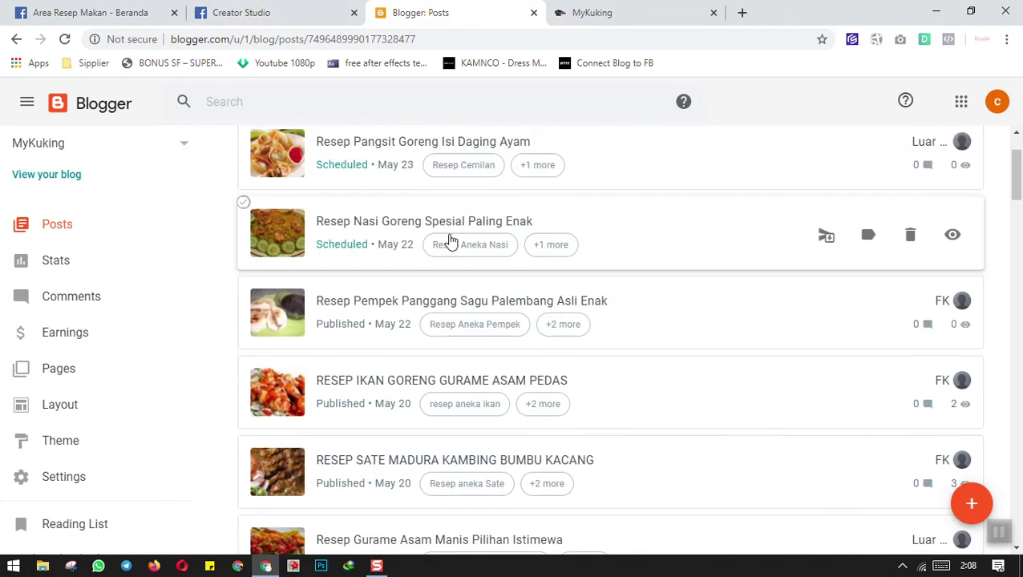
pyautogui.scroll(1, 493, 219)
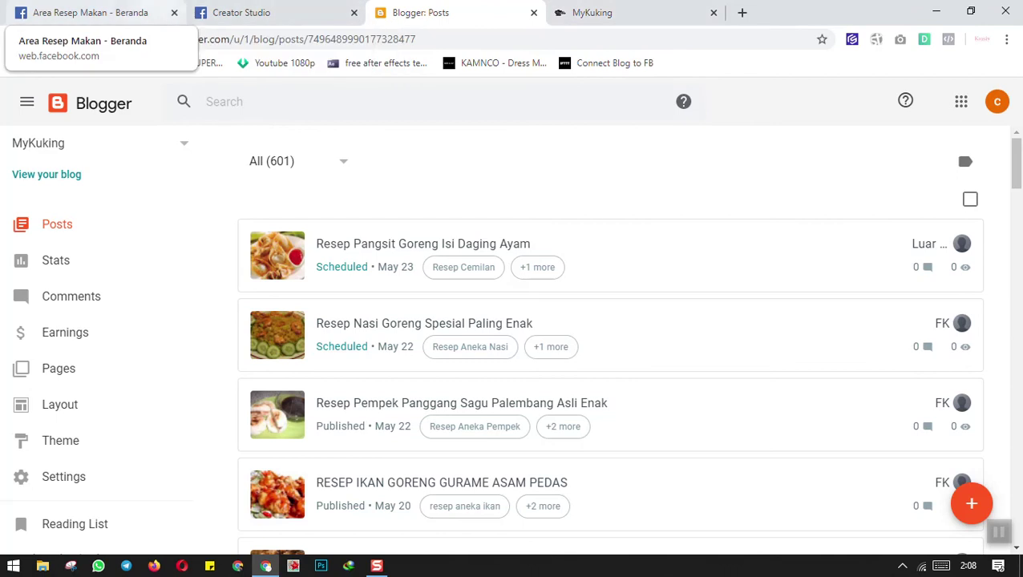
# Look through the Facebook page's video section and recheck the scheduled date of the pangsit goreng post in Blogger
pyautogui.click(89, 12)
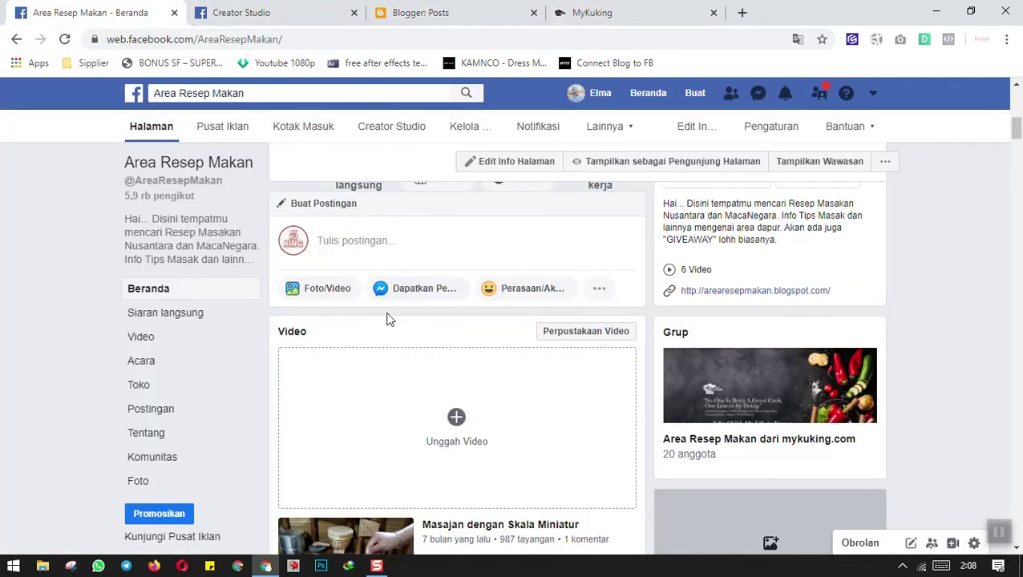
pyautogui.scroll(-3, 228, 307)
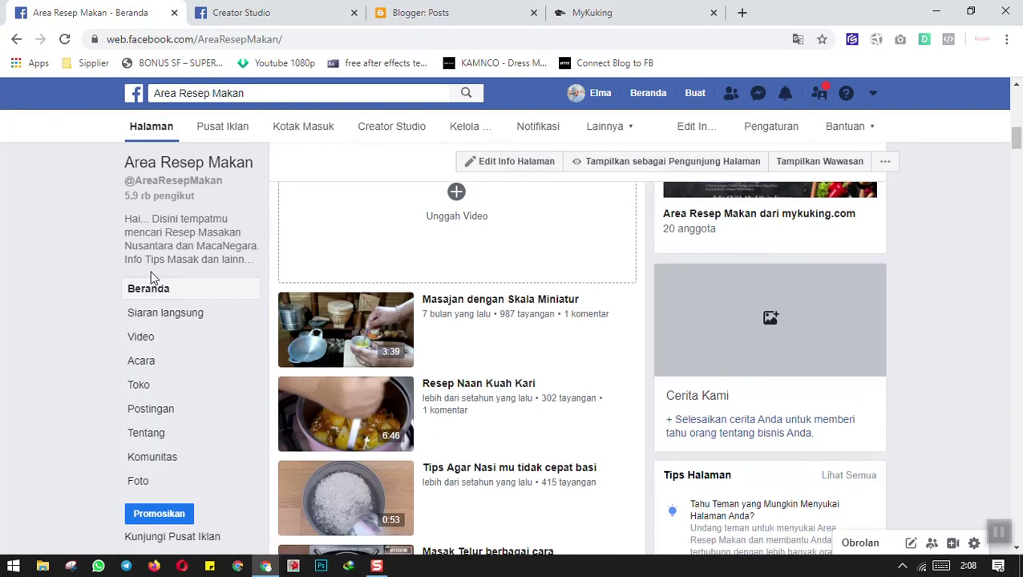
pyautogui.scroll(-3, 158, 276)
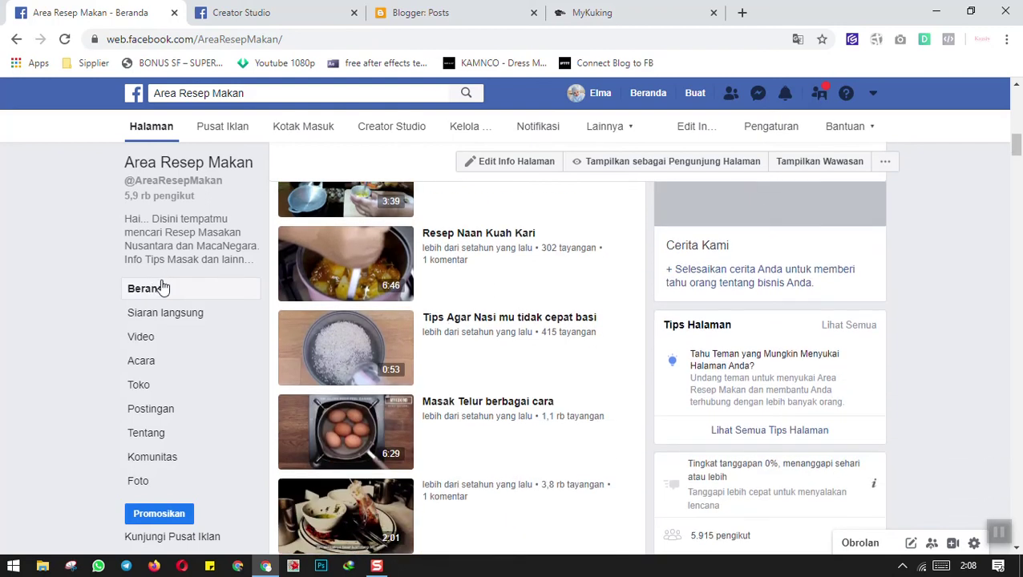
pyautogui.click(457, 10)
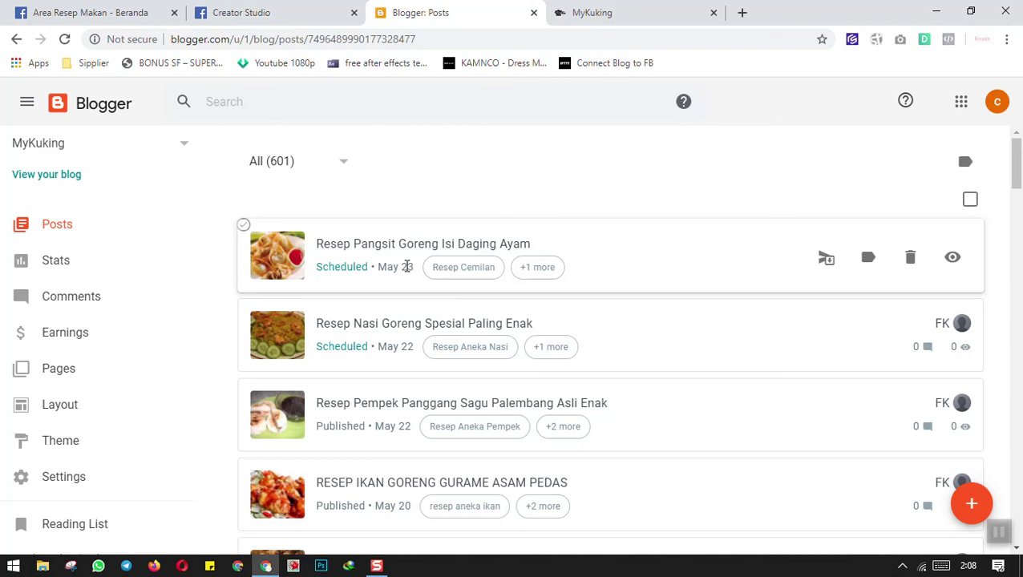
# Return to the Facebook page's posts and examine the automatically shared ikan goreng gurame recipe link
pyautogui.click(144, 12)
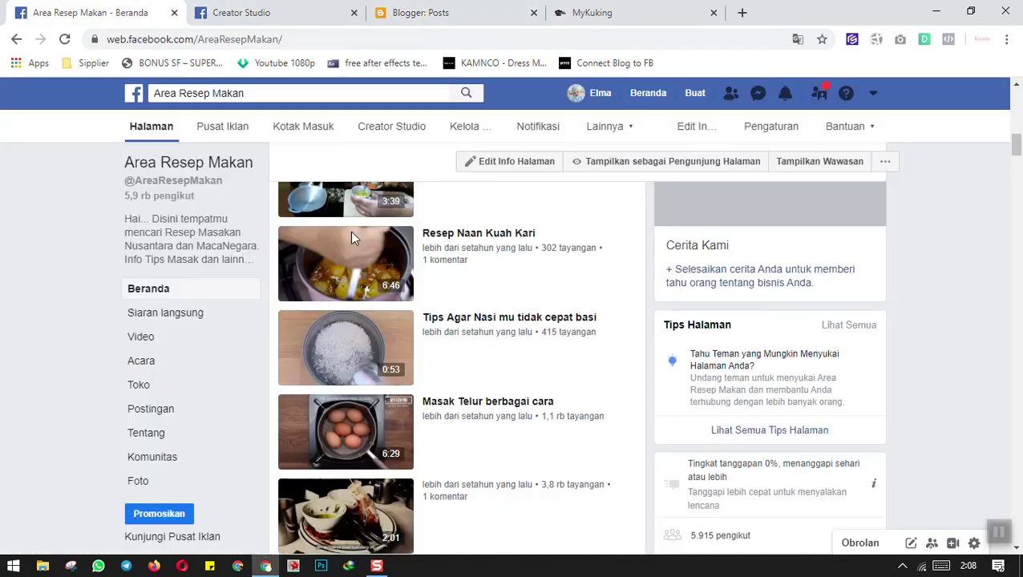
pyautogui.scroll(-5, 489, 361)
pyautogui.scroll(-1, 479, 355)
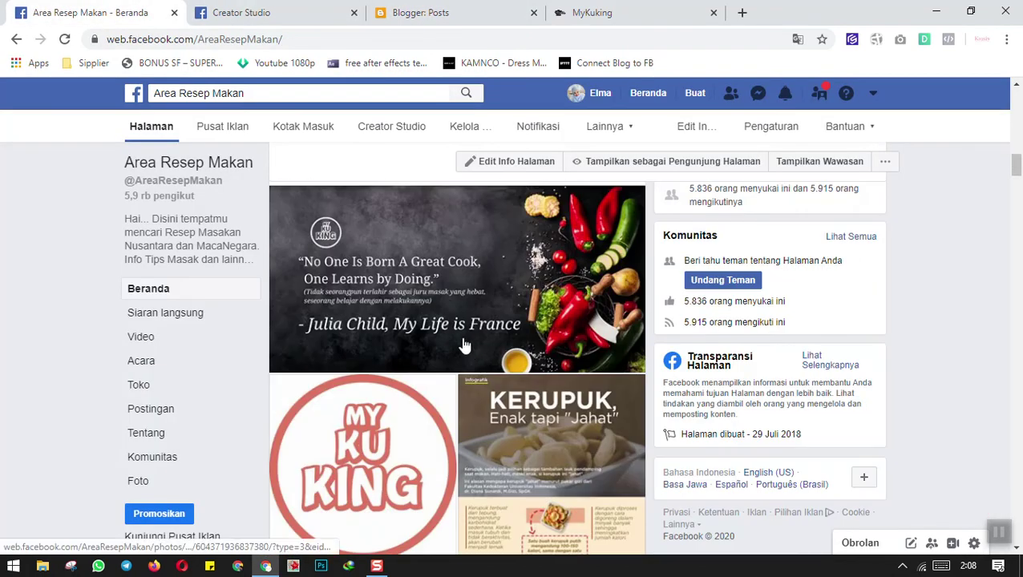
pyautogui.scroll(-8, 463, 344)
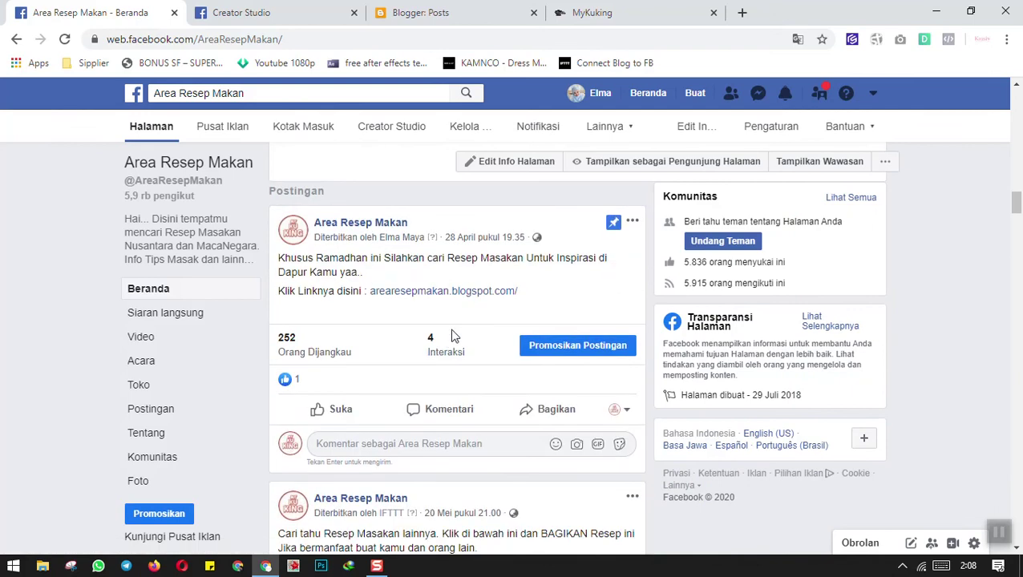
pyautogui.scroll(-3, 452, 335)
pyautogui.scroll(-1, 459, 350)
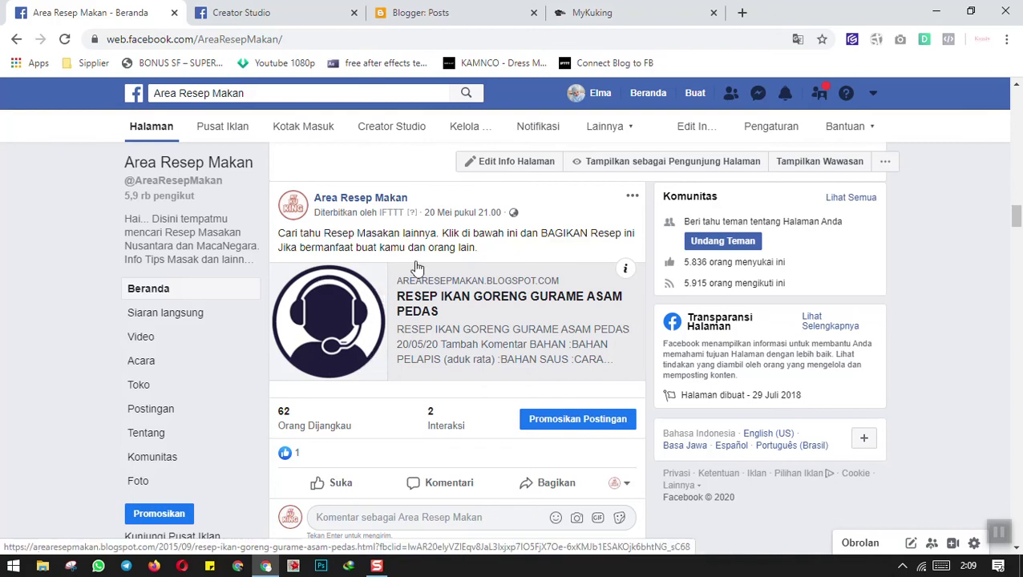
# Compare the link previews of the IFTTT-shared sate Madura, ikan goreng gurame, gurame asam manis and combro recipes
pyautogui.scroll(-6, 399, 367)
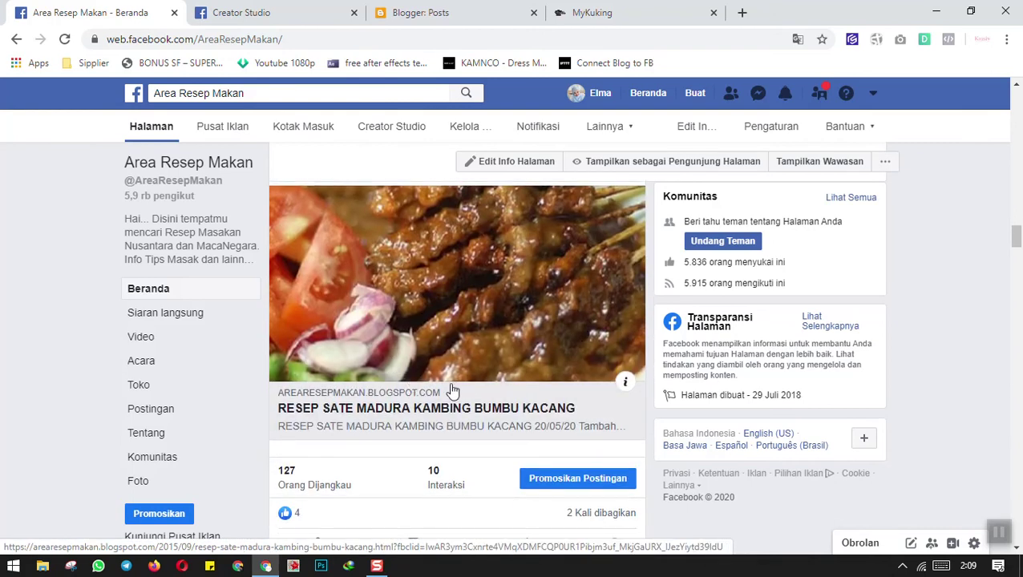
pyautogui.scroll(5, 437, 386)
pyautogui.scroll(-4, 473, 379)
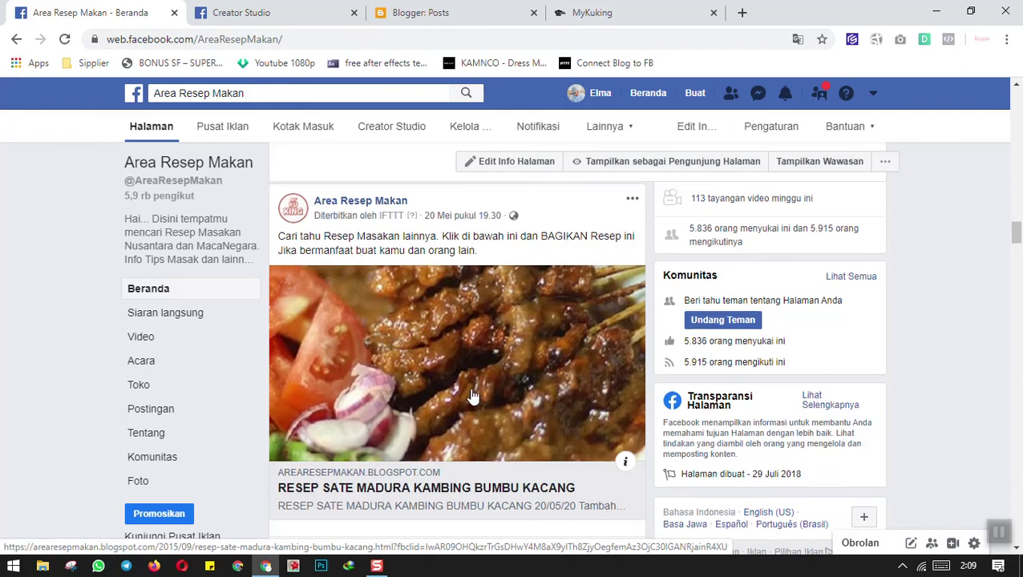
pyautogui.scroll(5, 465, 327)
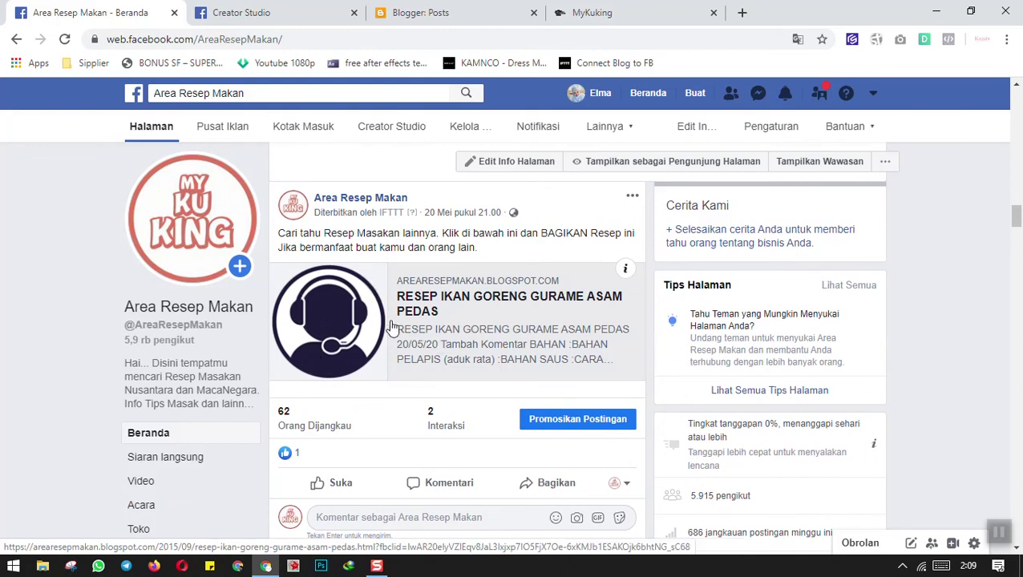
pyautogui.scroll(-1, 409, 323)
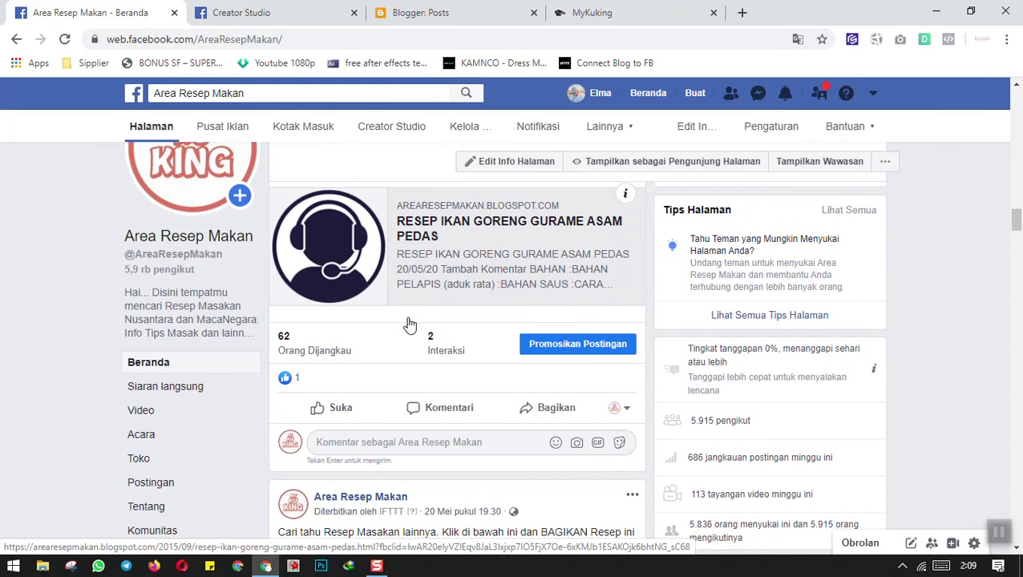
pyautogui.scroll(-10, 317, 345)
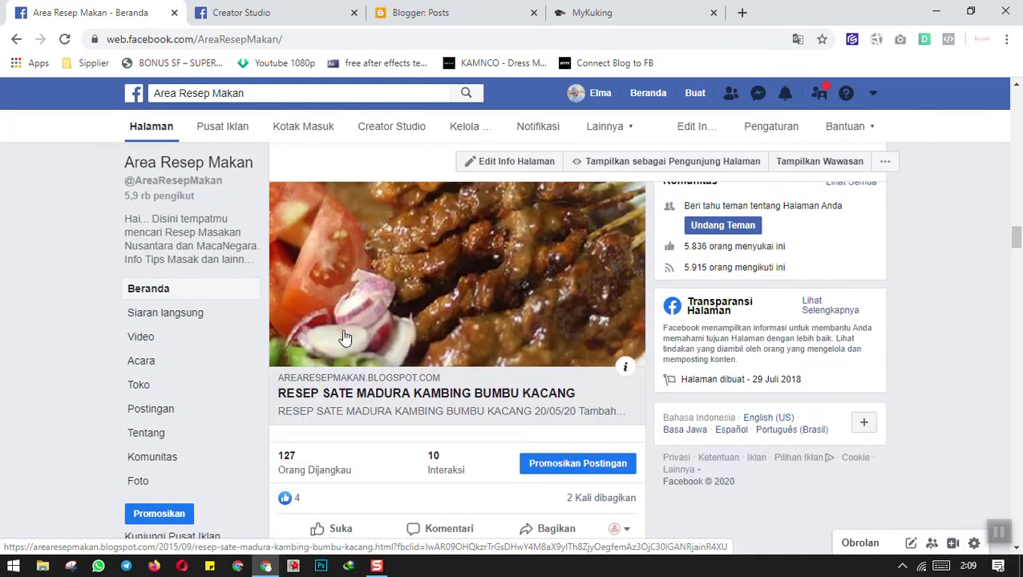
pyautogui.scroll(-3, 399, 338)
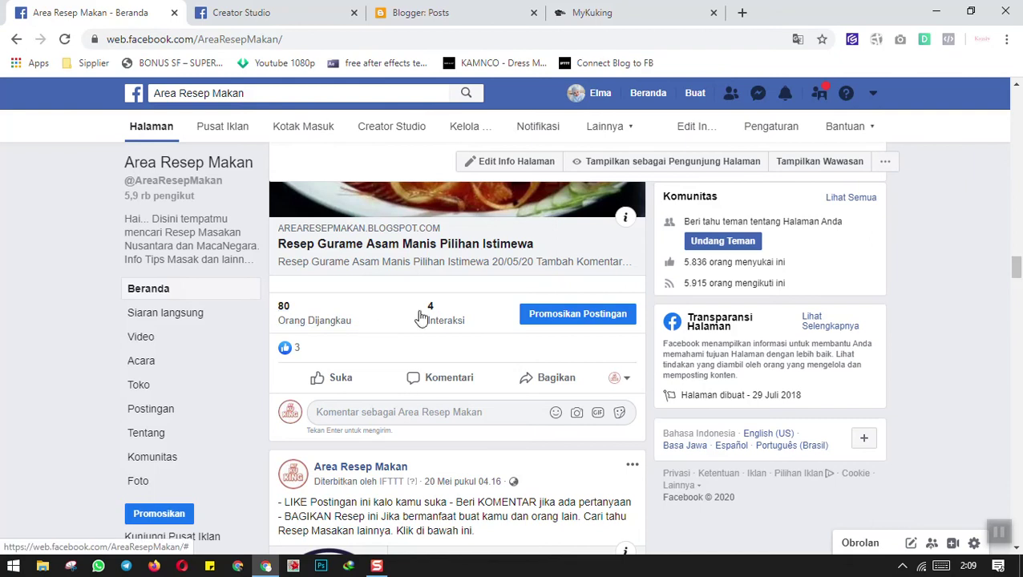
pyautogui.scroll(-5, 415, 319)
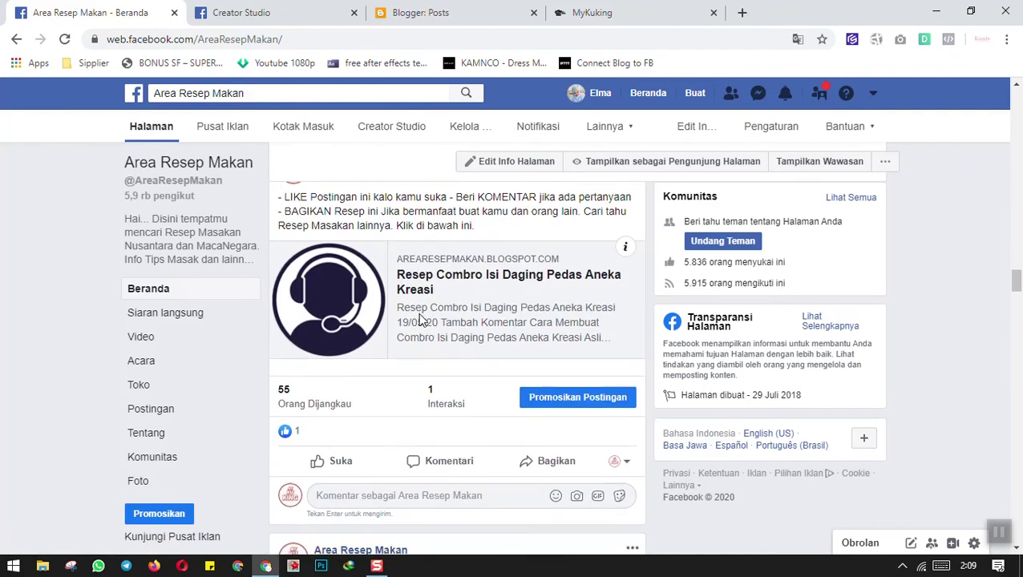
# Compare the combro recipe's link preview and reach figures with the gurame asam manis post on the Facebook page
pyautogui.scroll(1, 423, 320)
pyautogui.scroll(-5, 423, 337)
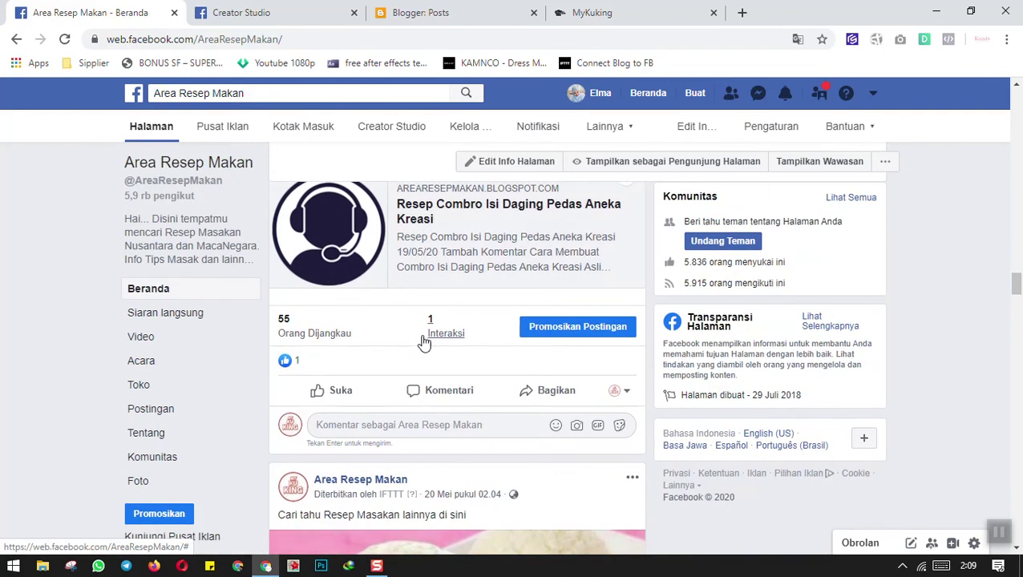
pyautogui.scroll(-3, 423, 338)
pyautogui.scroll(10, 422, 338)
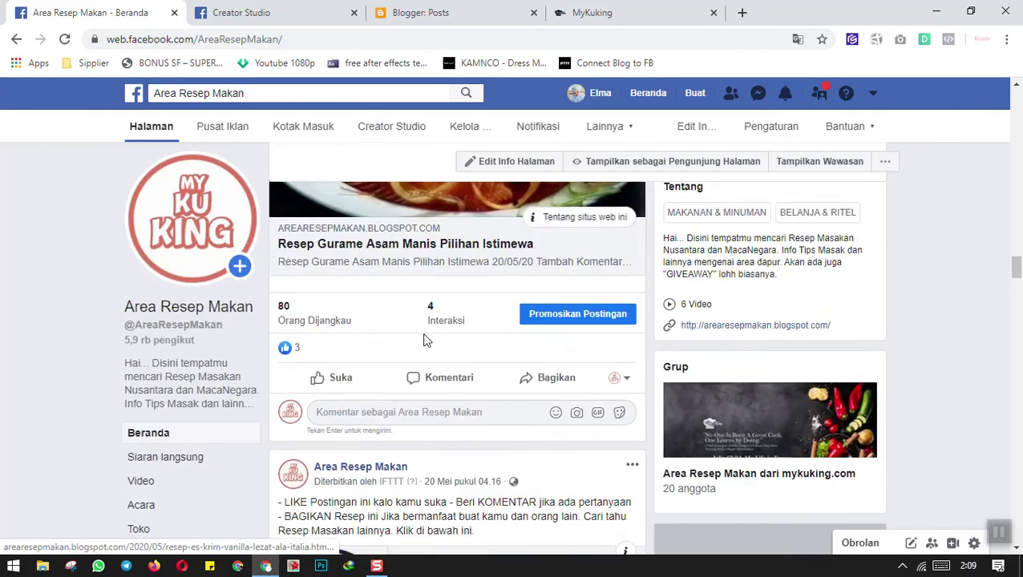
pyautogui.scroll(-5, 353, 363)
pyautogui.scroll(-1, 317, 401)
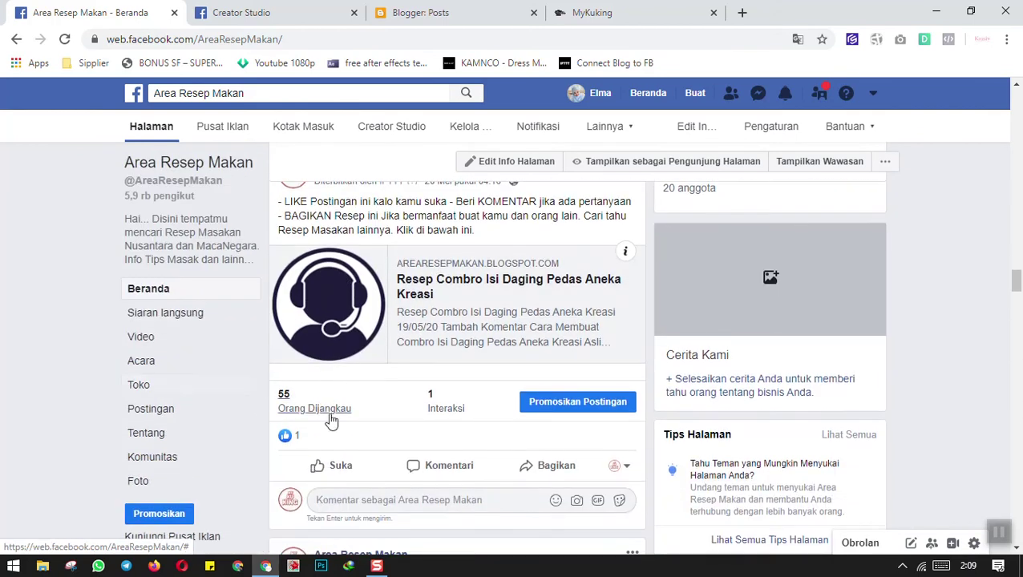
# Look through the shared es krim vanilla, brownies ice cream and older posts, and return to the start of the Facebook page
pyautogui.scroll(-5, 312, 388)
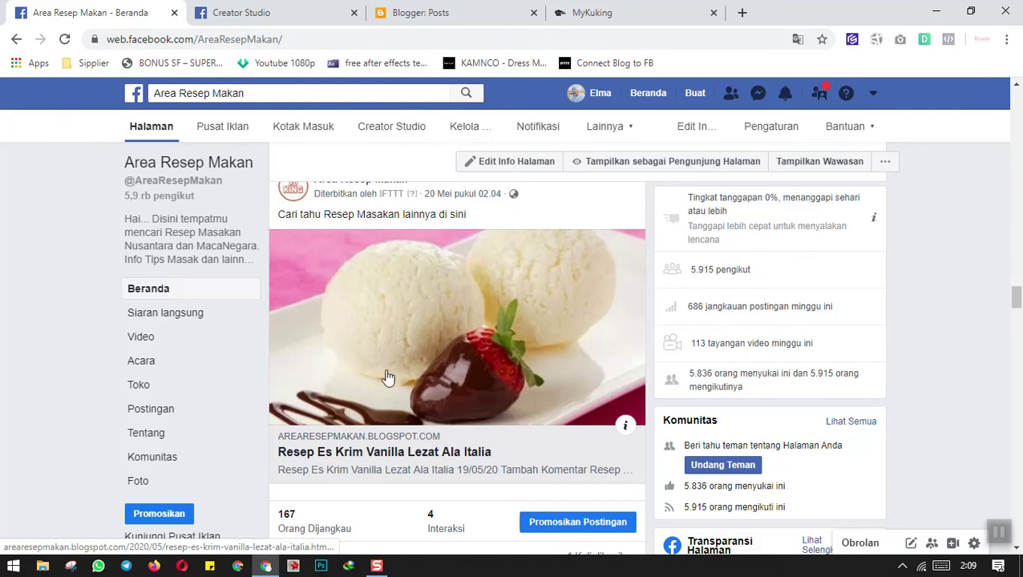
pyautogui.scroll(-2, 350, 355)
pyautogui.scroll(-9, 324, 387)
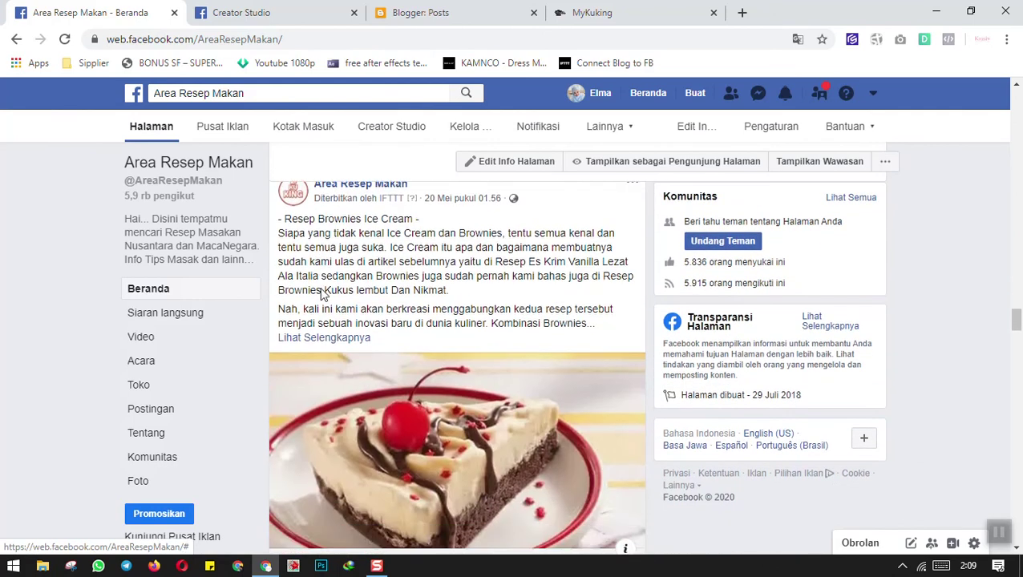
pyautogui.scroll(-5, 335, 297)
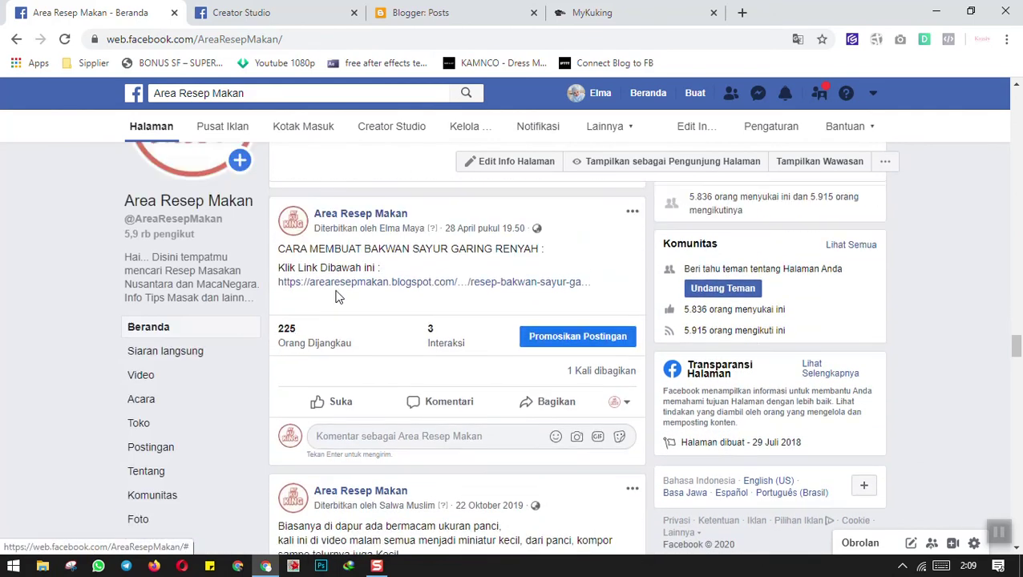
pyautogui.scroll(-6, 77, 300)
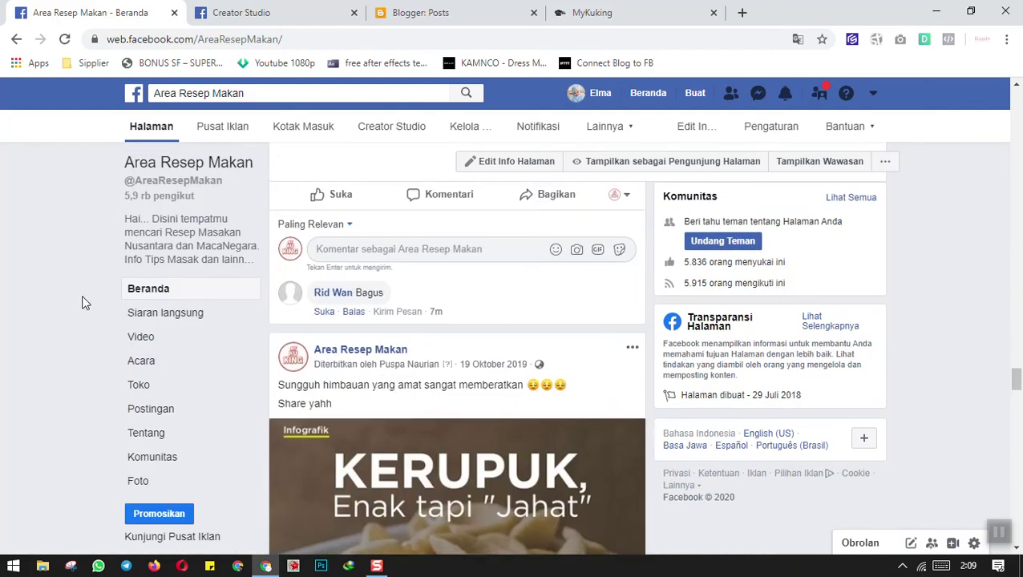
pyautogui.scroll(3, 374, 360)
pyautogui.scroll(10, 374, 360)
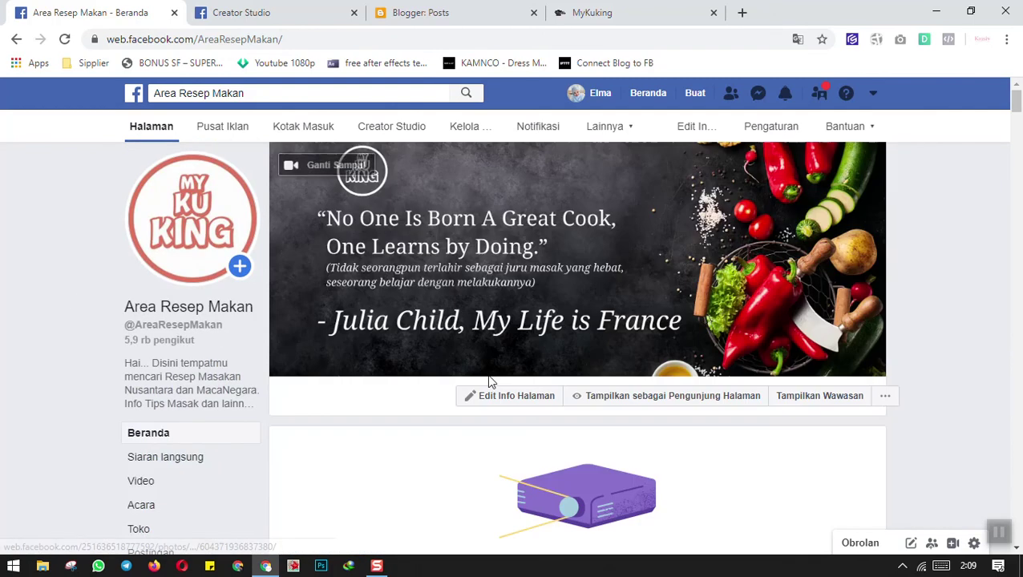
# Check the newest recipes on the MyKuking blog's homepage and switch to the Blogger post list
pyautogui.click(594, 12)
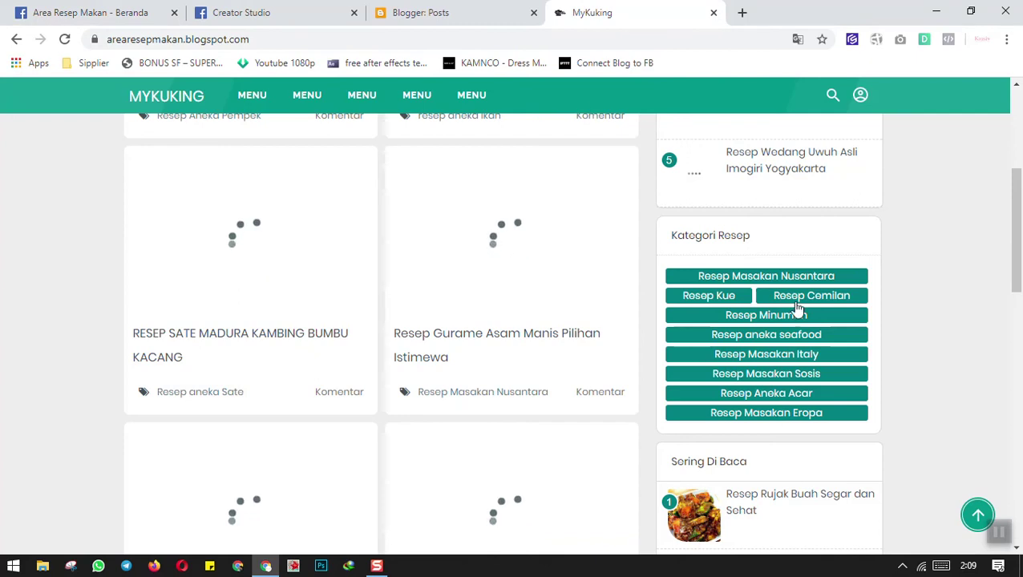
pyautogui.scroll(4, 802, 306)
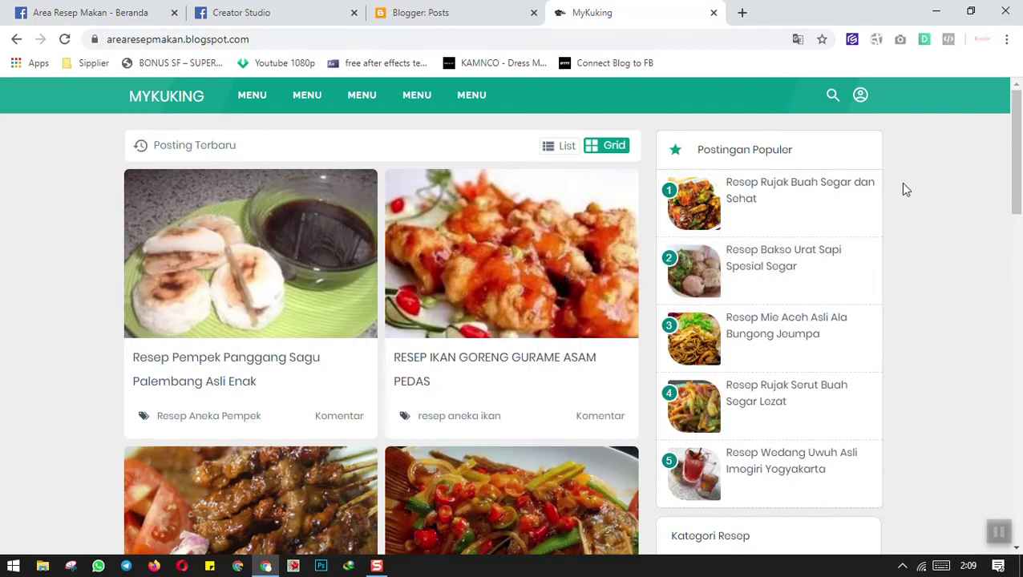
pyautogui.click(421, 12)
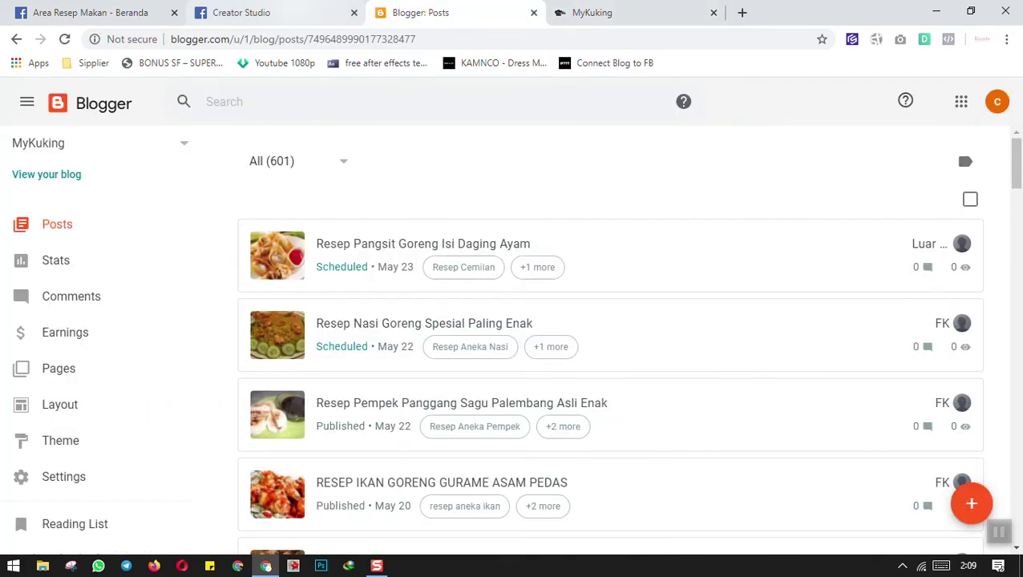
pyautogui.click(241, 12)
pyautogui.hotkey('ctrl', 'shift', 'Tab')
pyautogui.hotkey('ctrl', 'Tab')
pyautogui.hotkey('ctrl', 'Tab')
pyautogui.hotkey('ctrl', 'Tab')
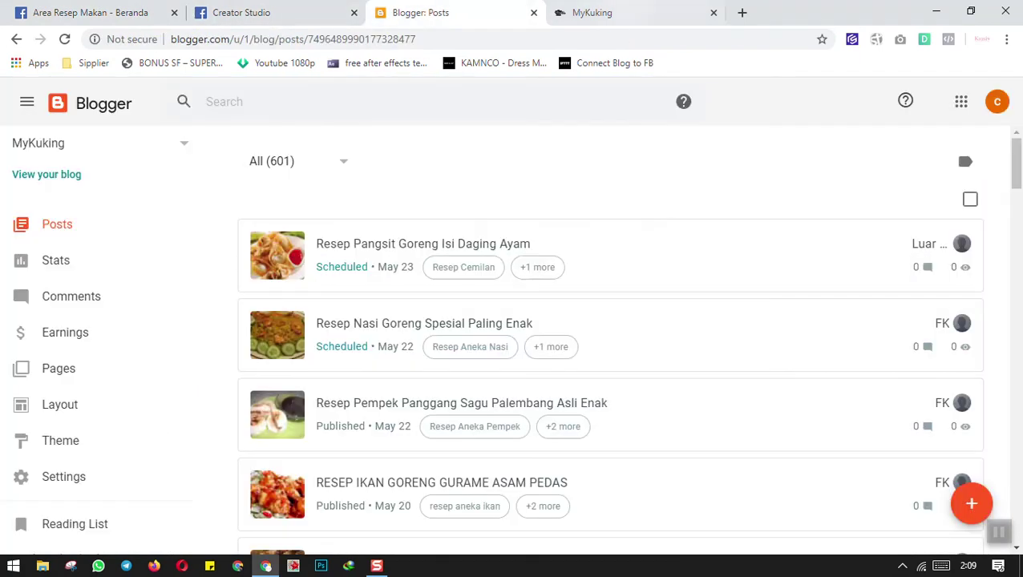
pyautogui.hotkey('ctrl', 'shift', 'Tab')
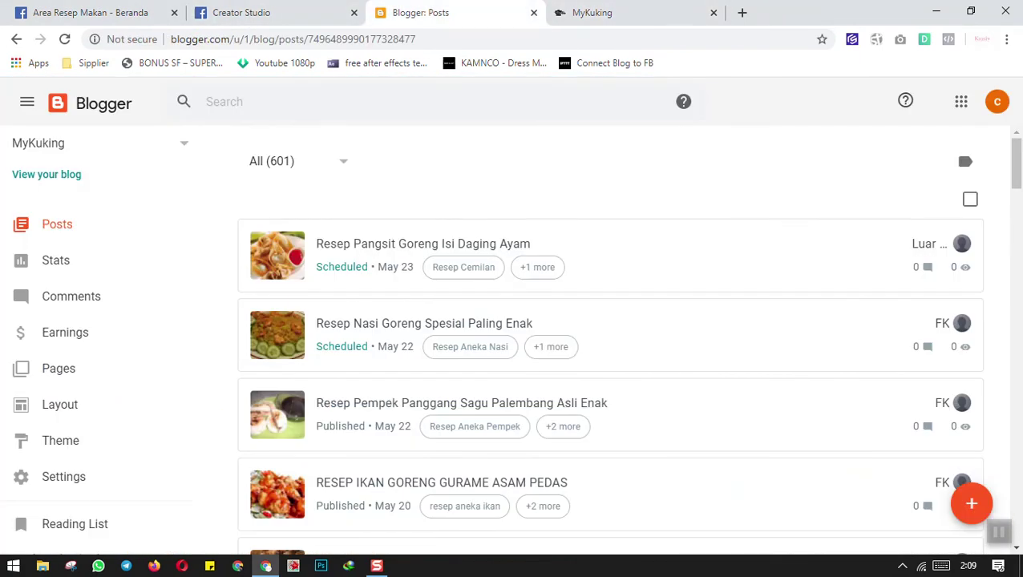
pyautogui.hotkey('ctrl', 'shift', 'Tab')
pyautogui.hotkey('ctrl', 'shift', 'Tab')
pyautogui.hotkey('ctrl', 'Tab')
pyautogui.hotkey('ctrl', 'Tab')
pyautogui.hotkey('ctrl', 'Tab')
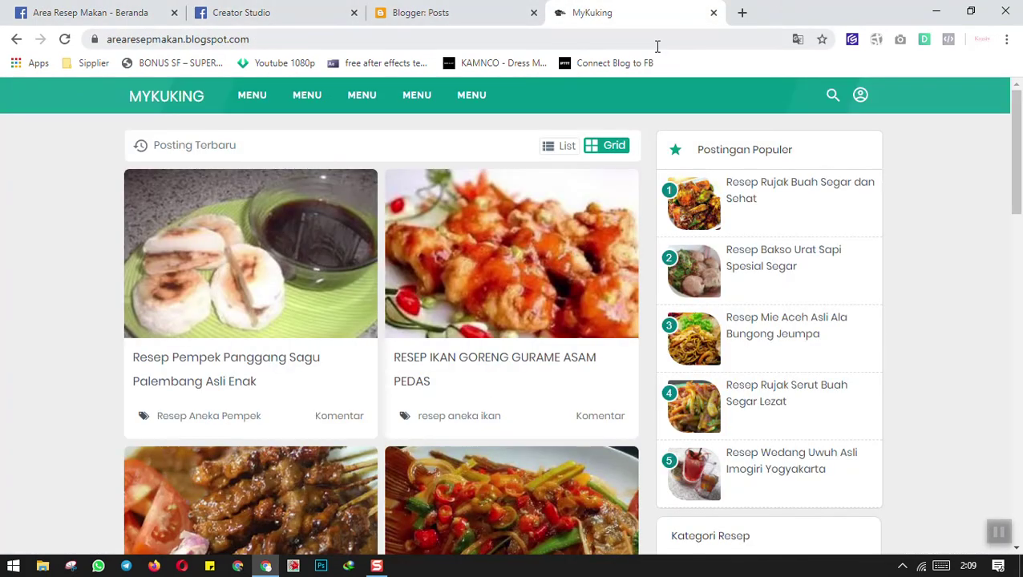